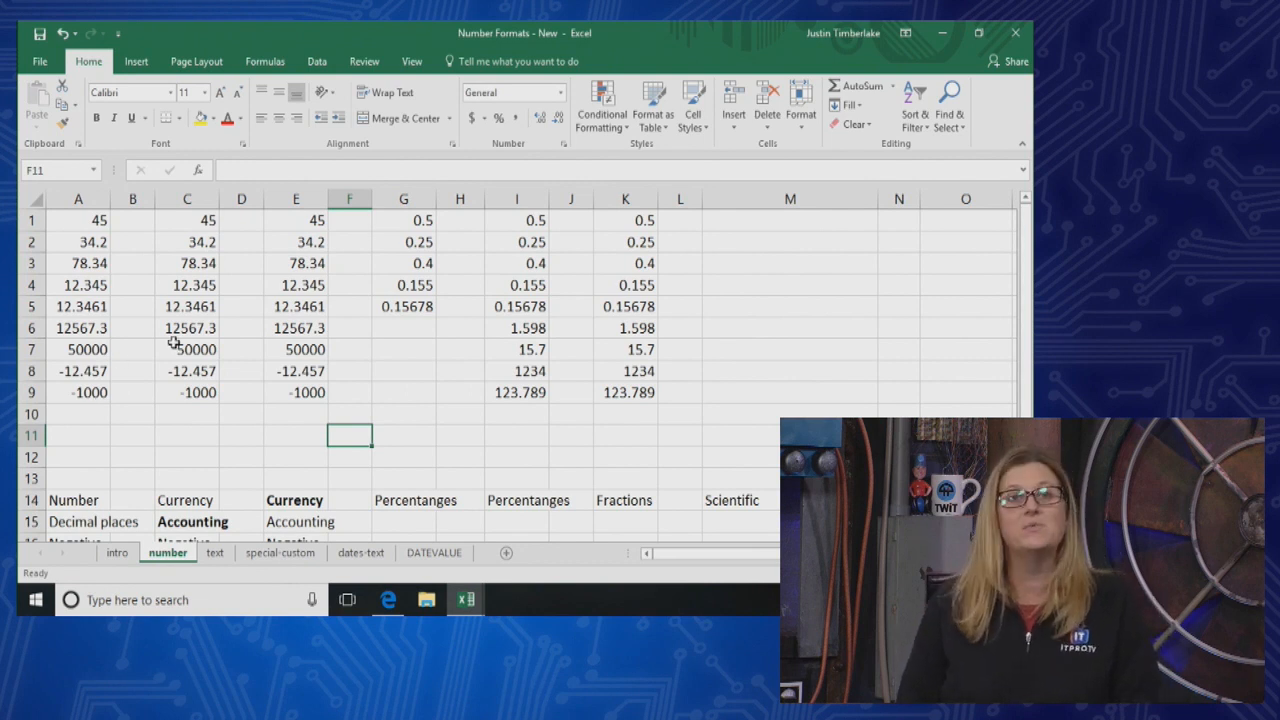
Examine the values stored in cells A1 through A5 of the number sheet one by one
{"action": "left_click", "coordinate": [104, 452]}
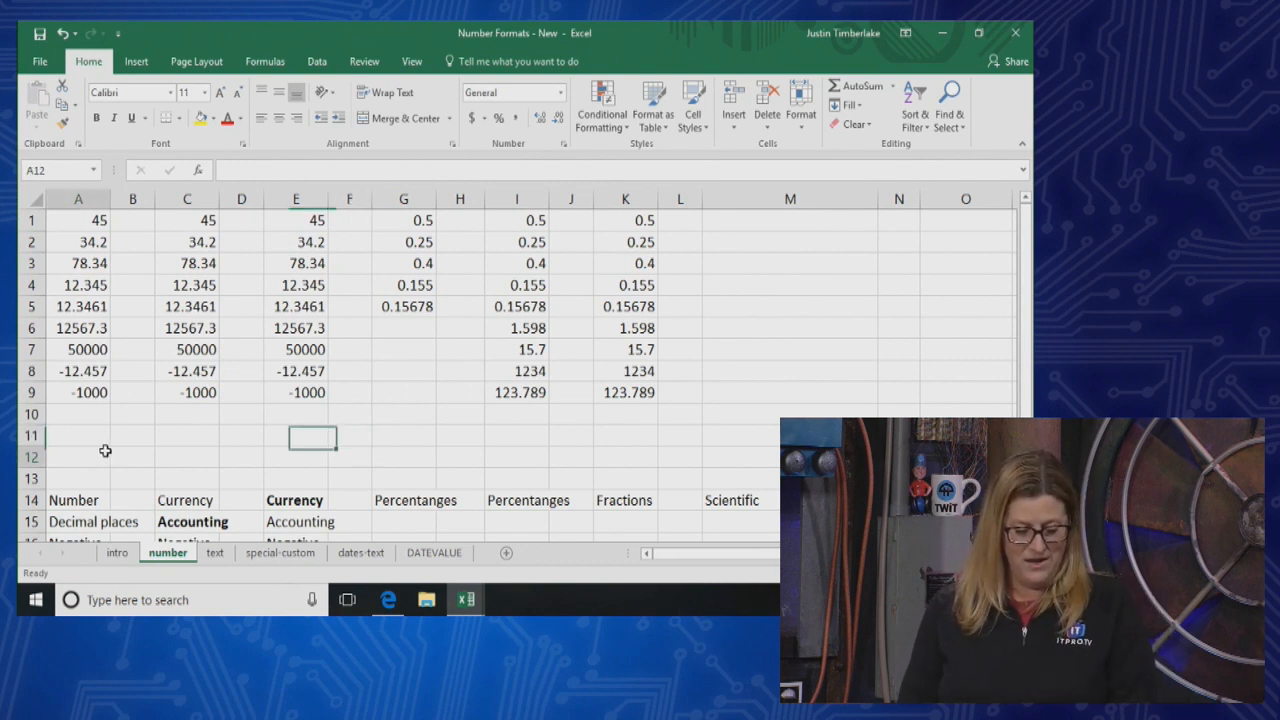
{"action": "scroll", "coordinate": [104, 452], "scroll_direction": "down", "scroll_amount": 1}
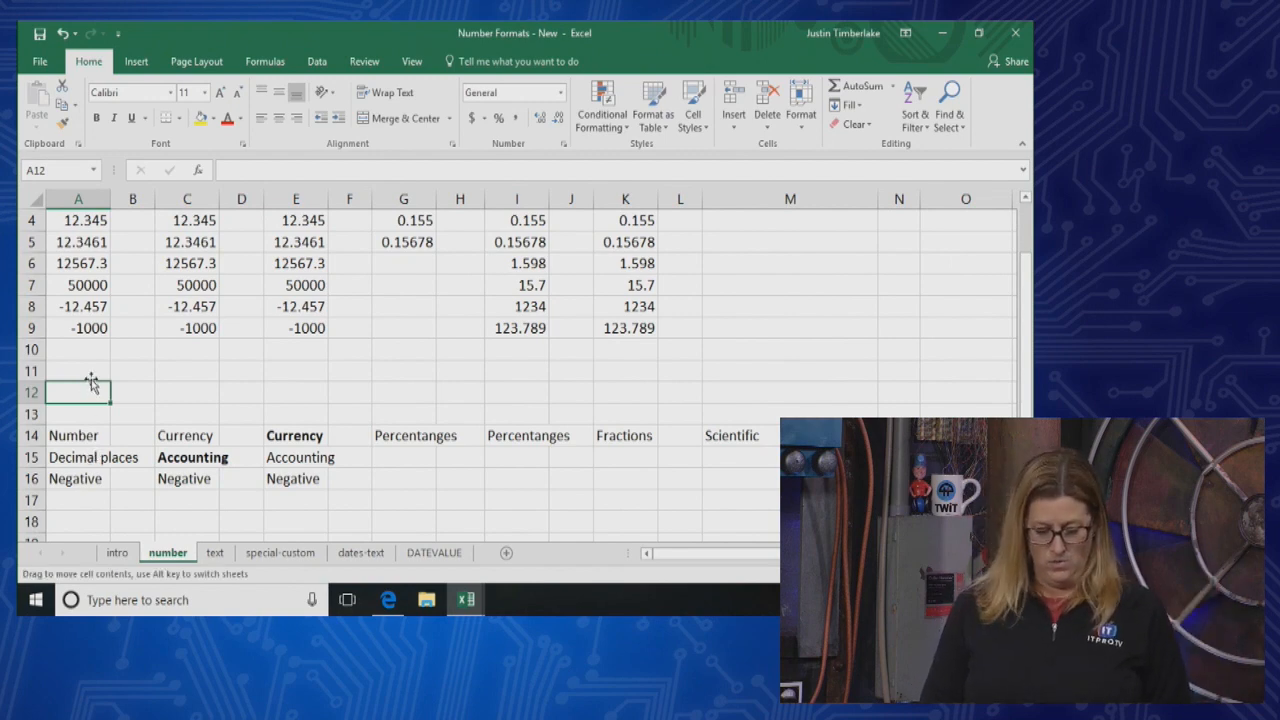
{"action": "left_click", "coordinate": [989, 573]}
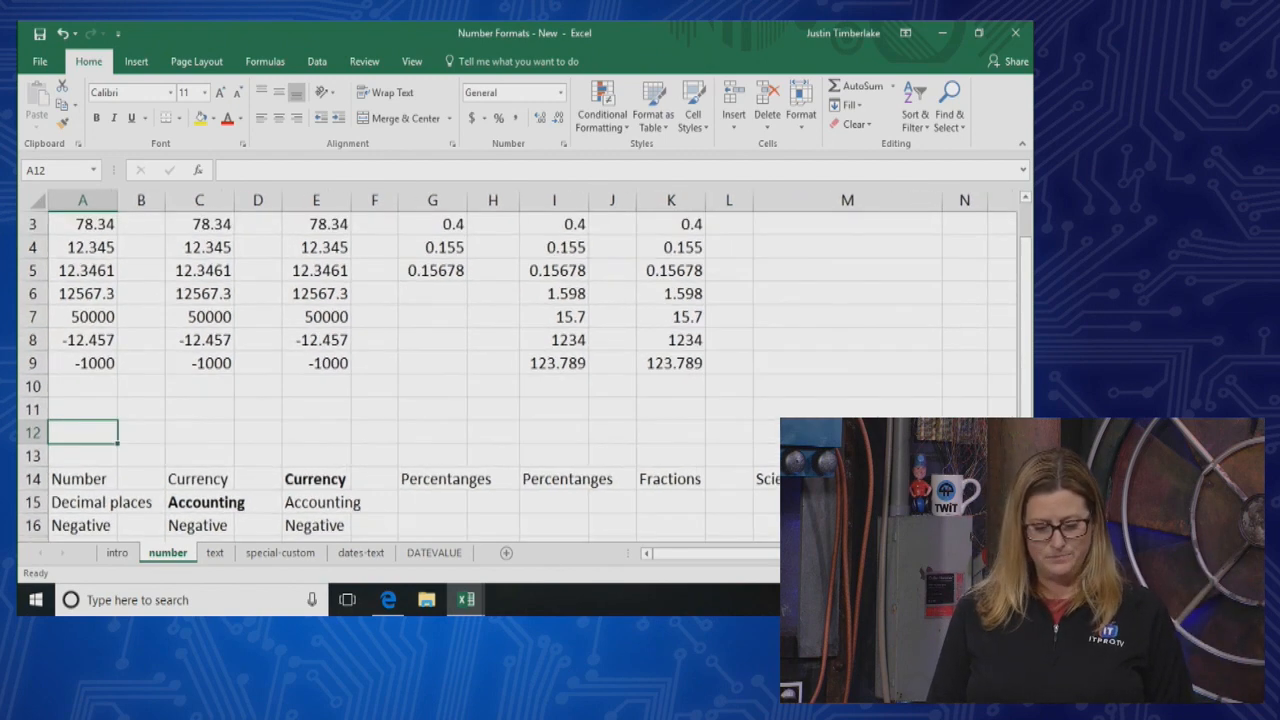
{"action": "scroll", "coordinate": [118, 343], "scroll_direction": "up", "scroll_amount": 1}
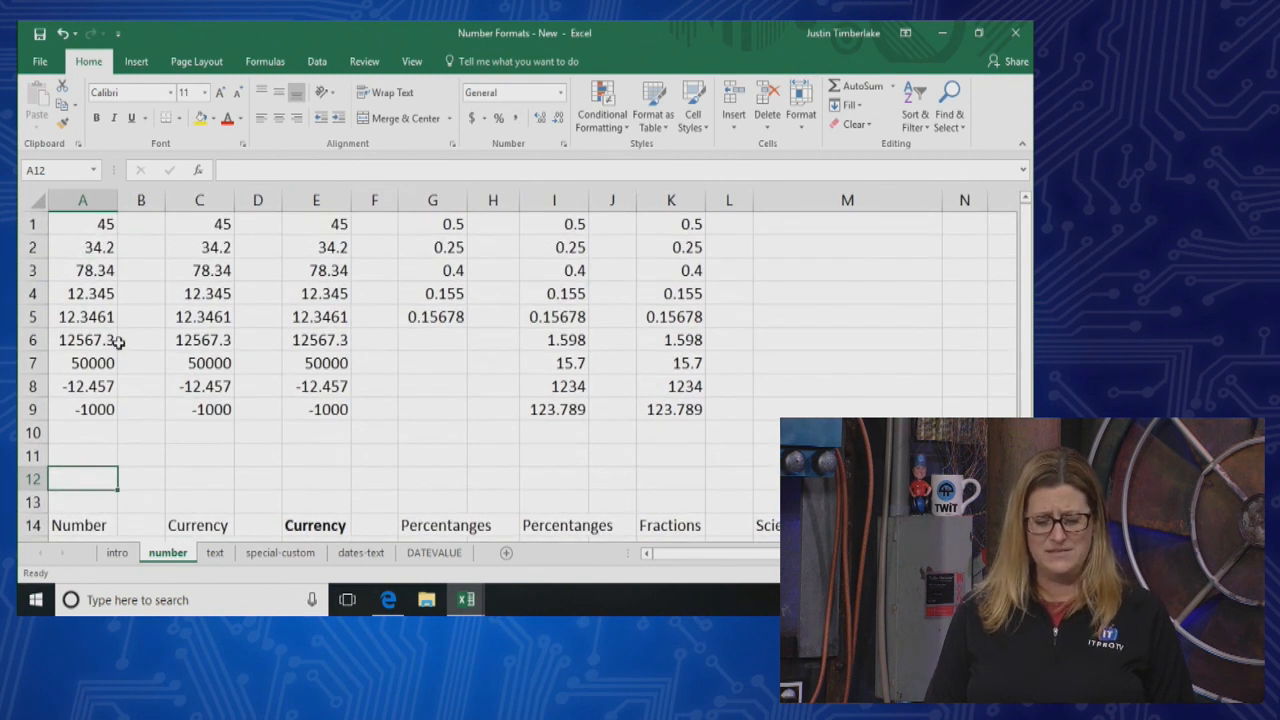
{"action": "left_click", "coordinate": [100, 224]}
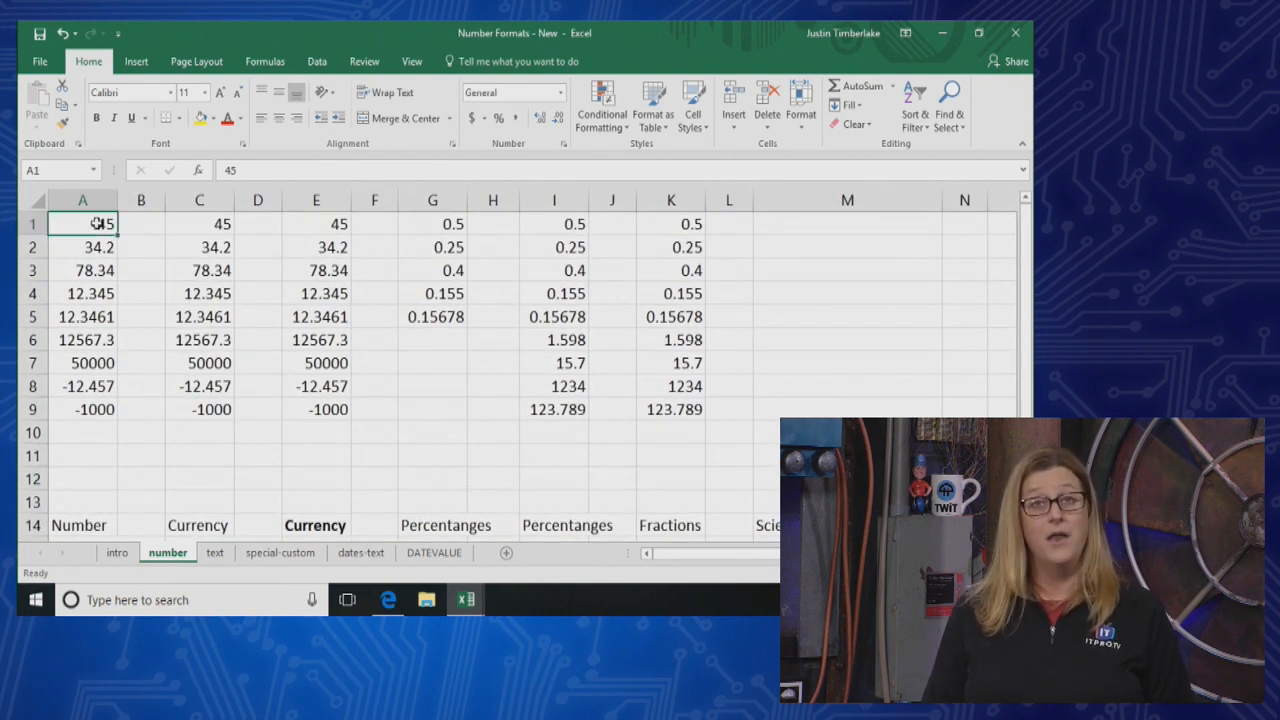
{"action": "left_click", "coordinate": [97, 250]}
{"action": "left_click", "coordinate": [93, 276]}
{"action": "left_click", "coordinate": [93, 294]}
{"action": "left_click", "coordinate": [92, 314]}
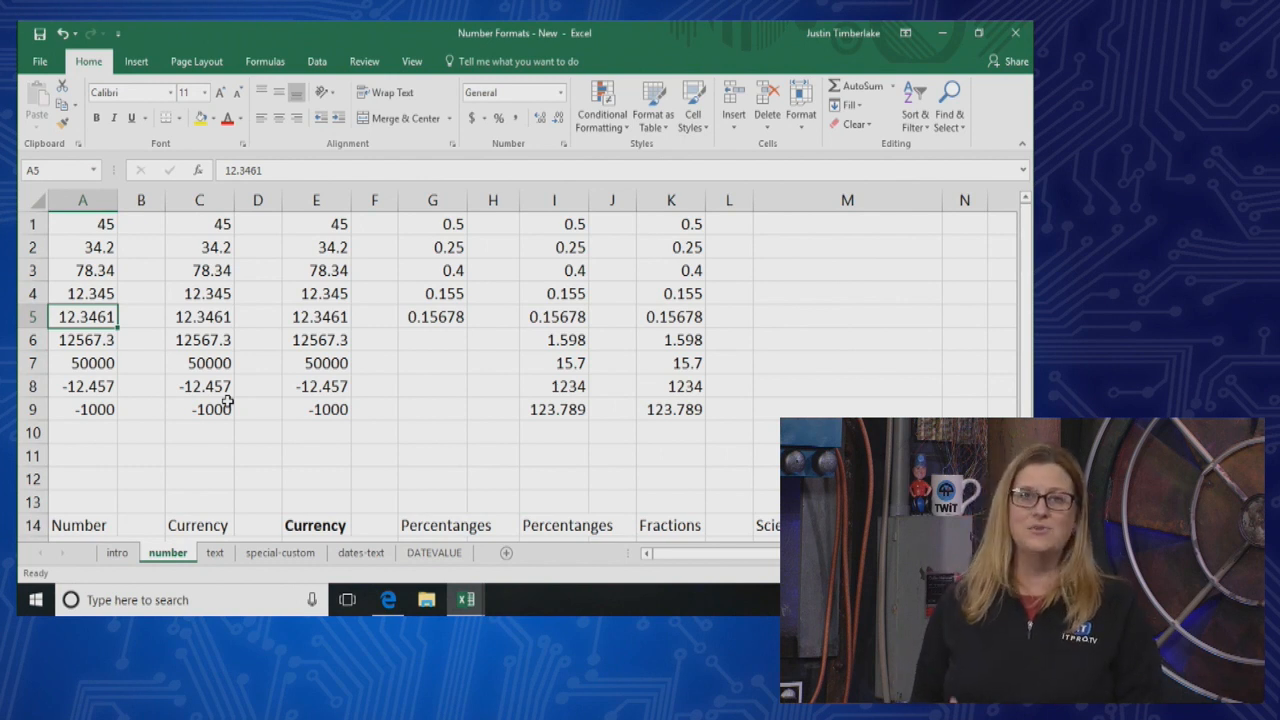
Enter 12 in cell A10 and 12.34567 in cell A11 below the first column of numbers
{"action": "left_click", "coordinate": [78, 437]}
{"action": "type", "text": "12"}
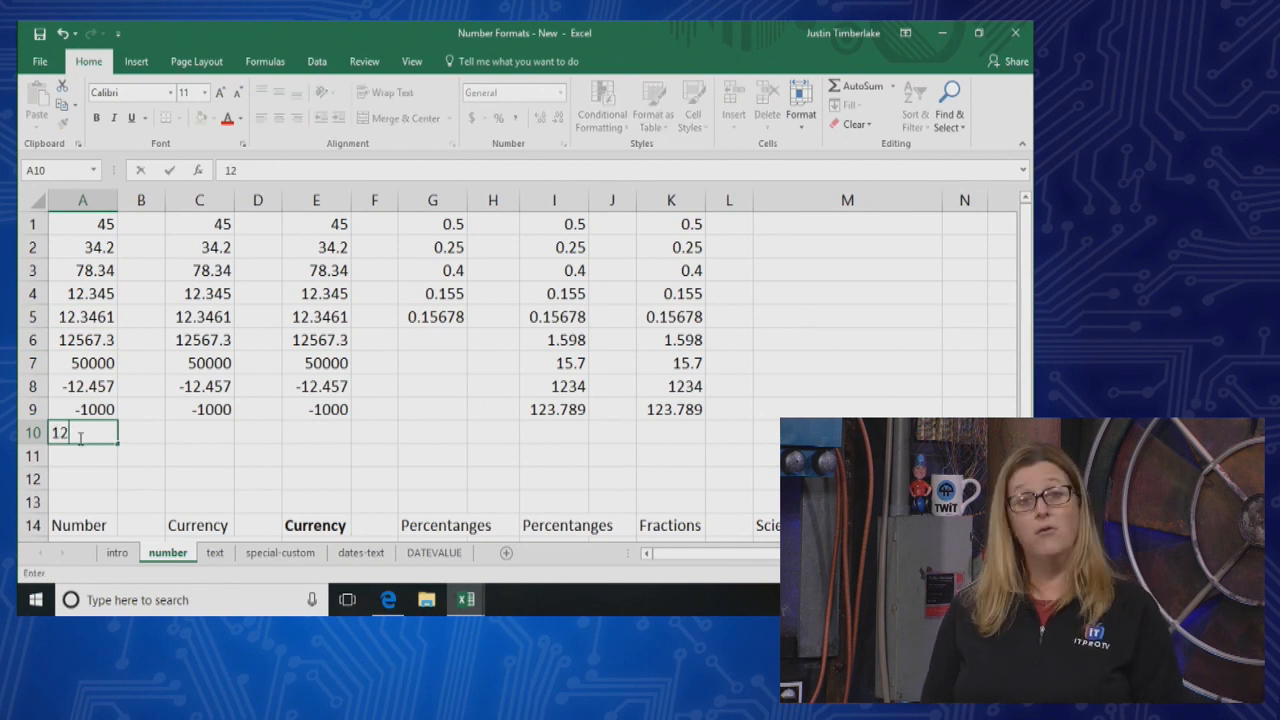
{"action": "key", "text": "Return"}
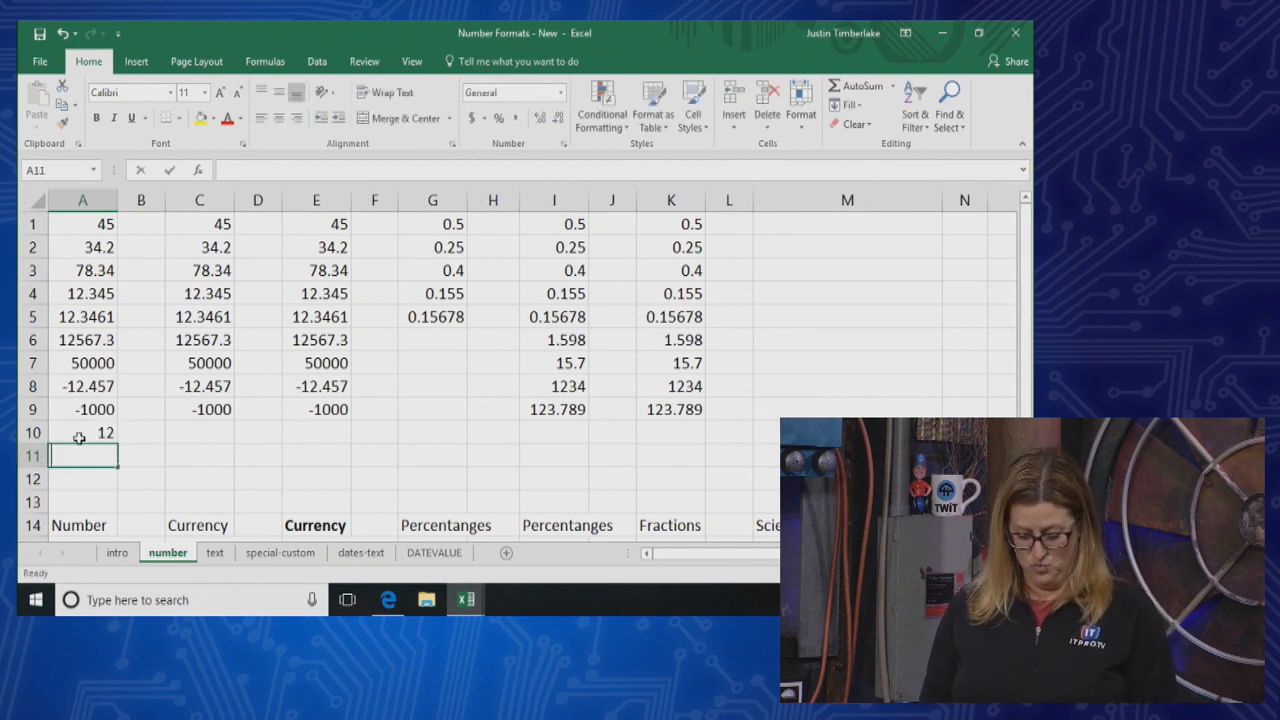
{"action": "type", "text": "12.34567"}
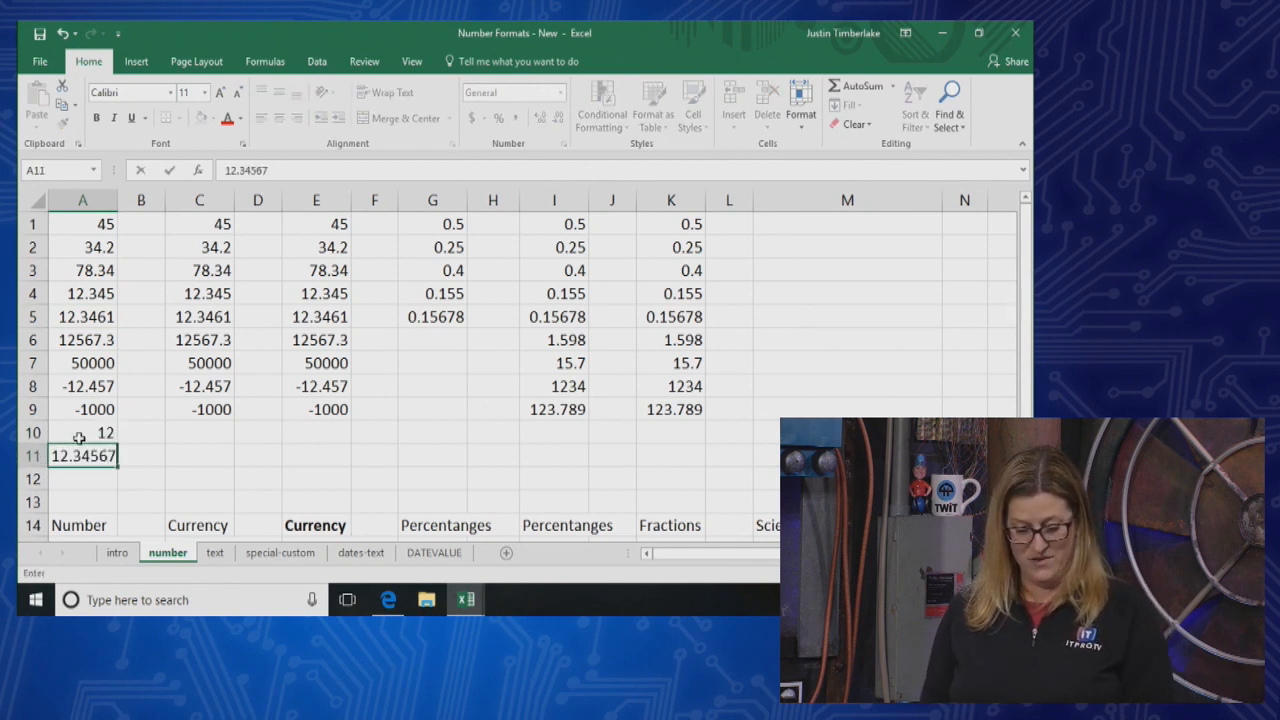
{"action": "key", "text": "Return"}
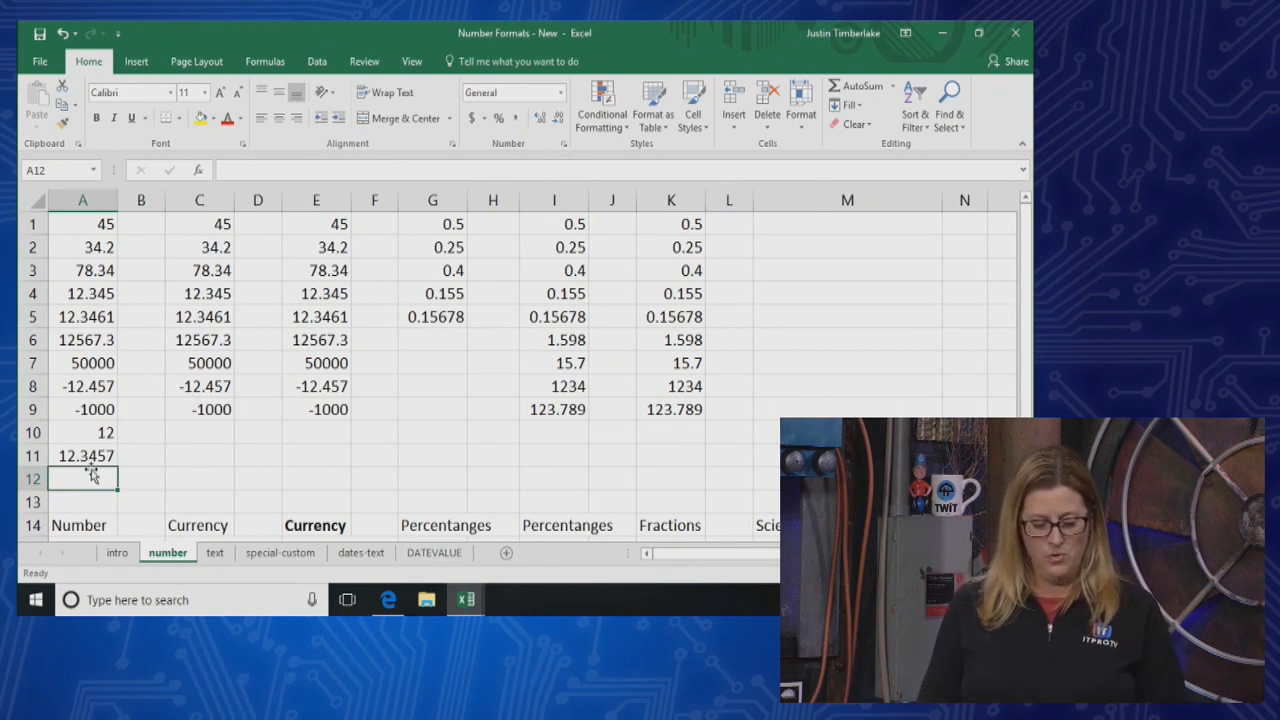
Format cells A1:A11 as Number and widen column A so its large values fit
{"action": "left_click_drag", "start_coordinate": [86, 456], "coordinate": [84, 224]}
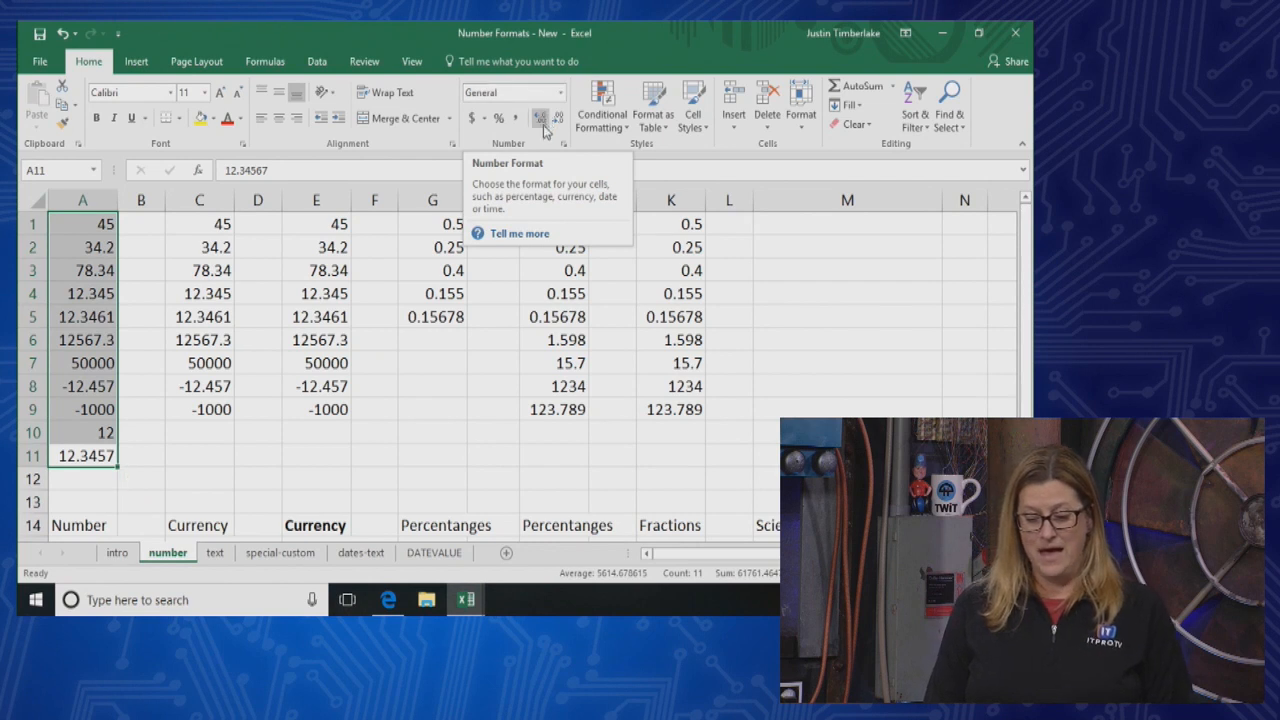
{"action": "left_click", "coordinate": [562, 93]}
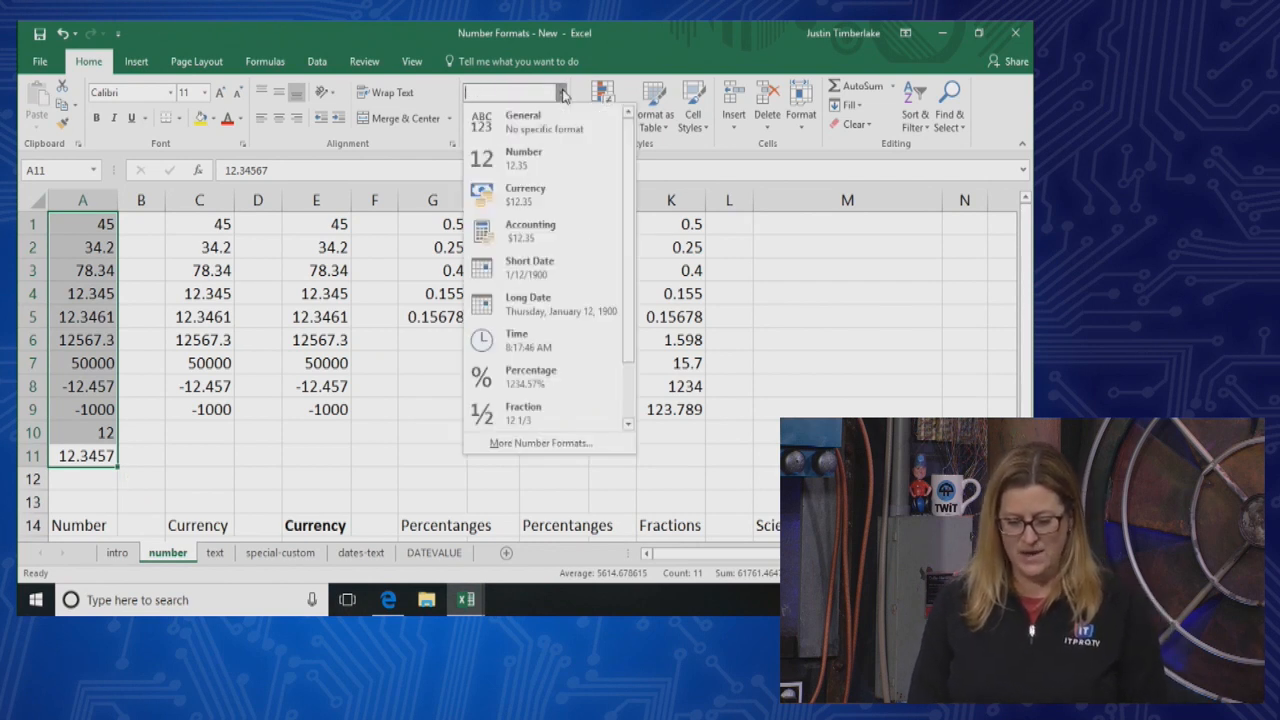
{"action": "left_click", "coordinate": [527, 165]}
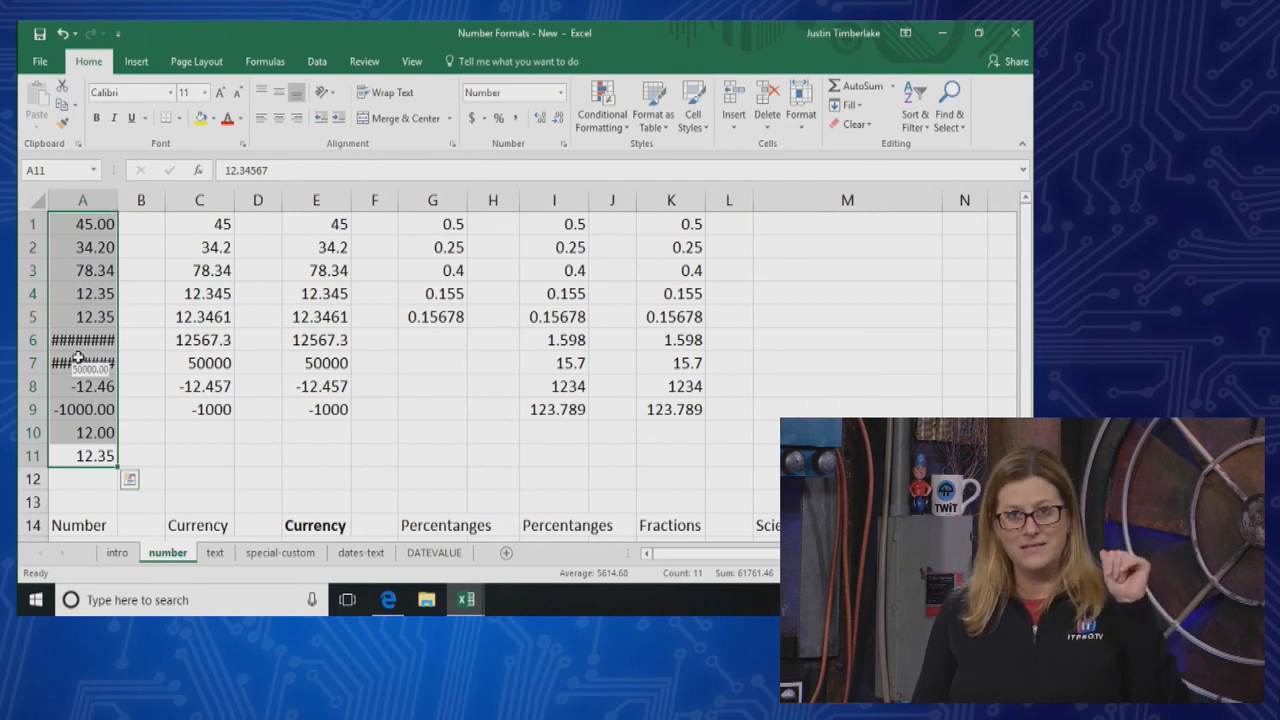
{"action": "left_click_drag", "start_coordinate": [117, 200], "coordinate": [168, 200]}
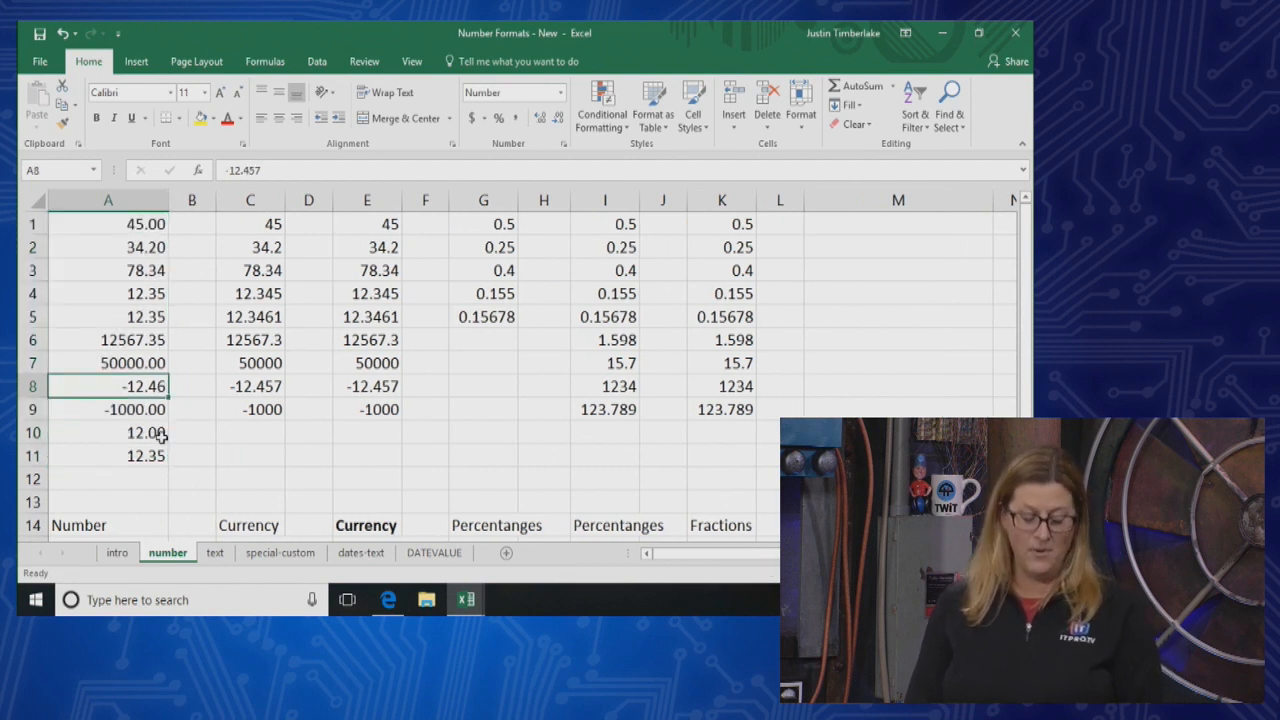
Undo the widening of column A and the Number format applied to A1:A11
{"action": "key", "text": "ctrl+z"}
{"action": "key", "text": "ctrl+z"}
{"action": "key", "text": "ctrl+z"}
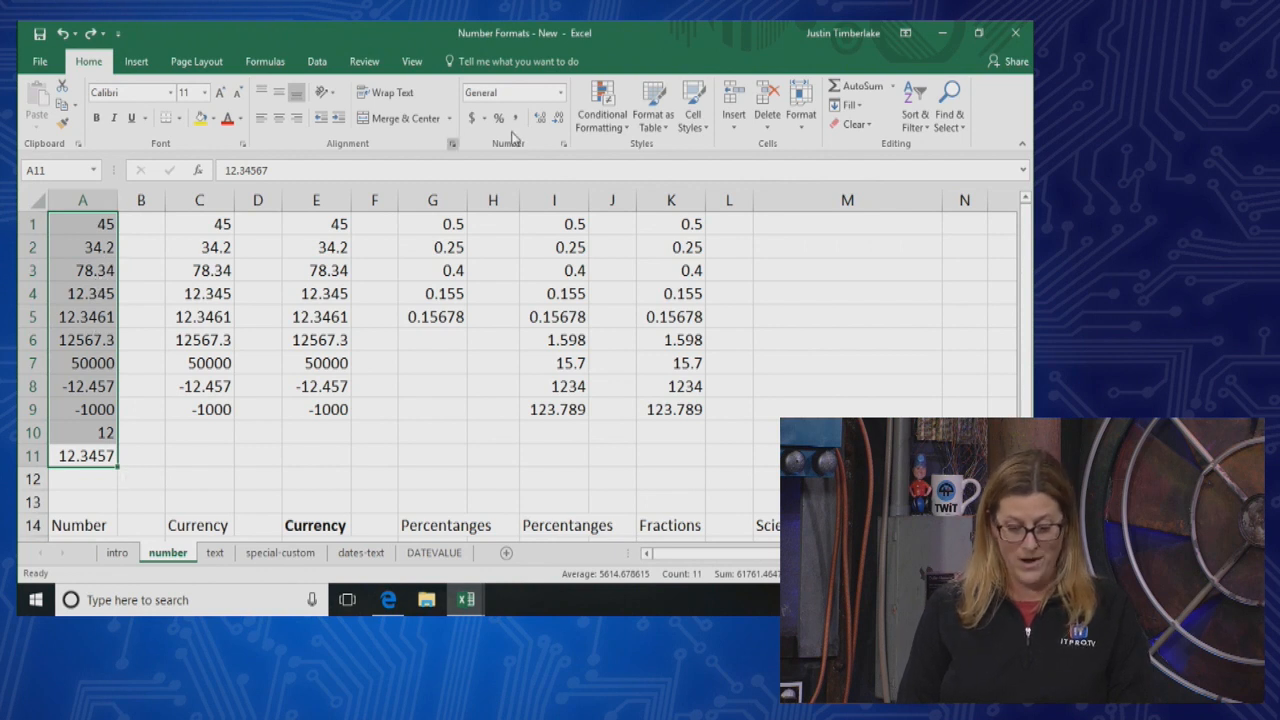
Apply the Number format to A1:A11, check the value stored in A5, and widen column A to fit every number
{"action": "left_click", "coordinate": [562, 92]}
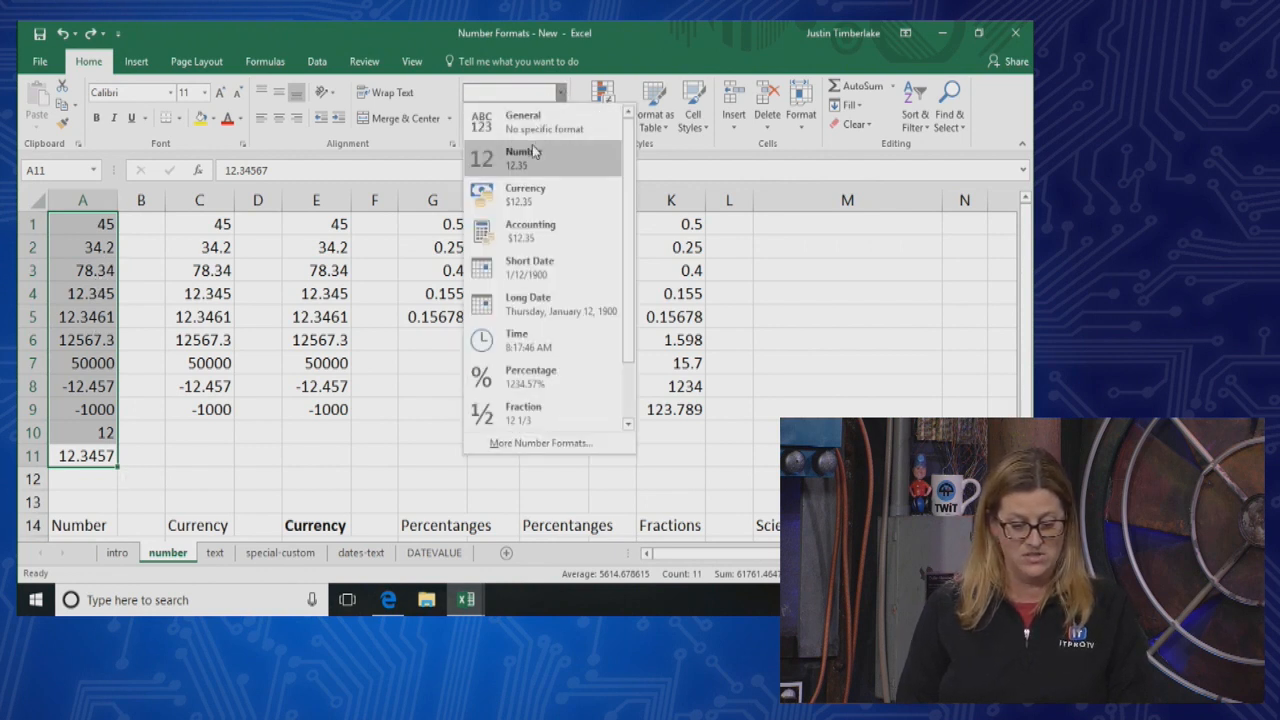
{"action": "left_click", "coordinate": [532, 146]}
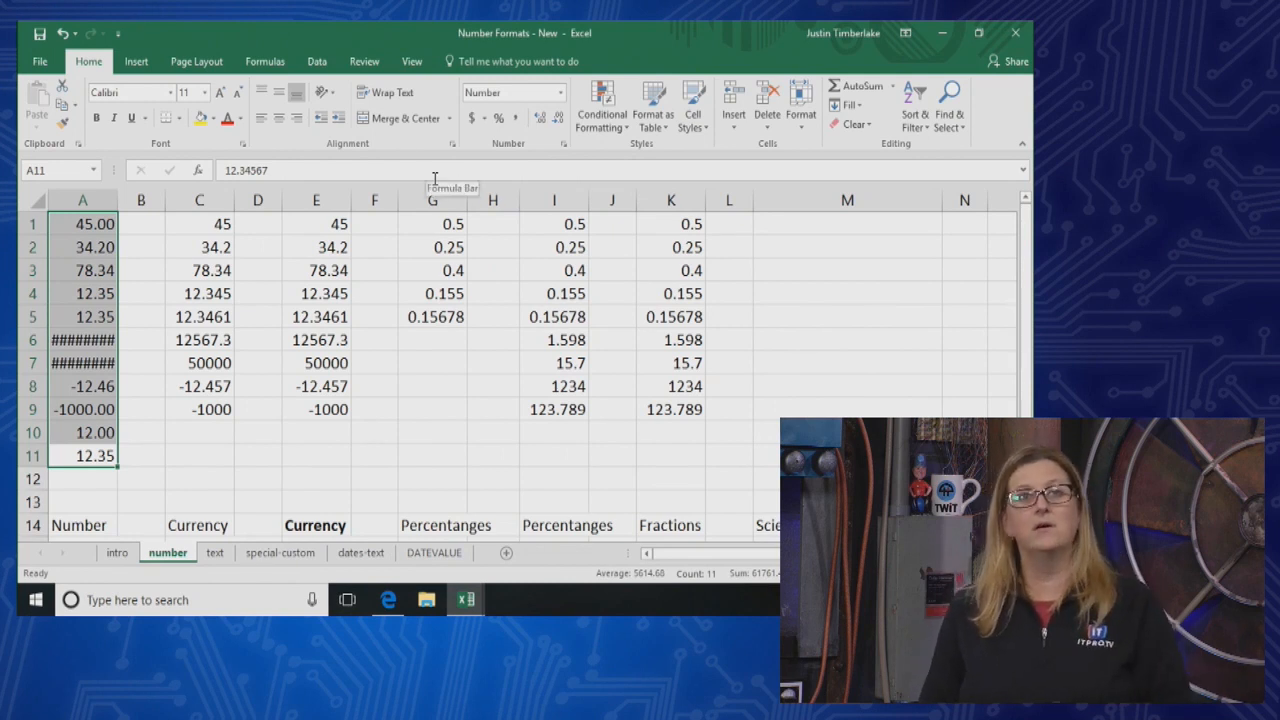
{"action": "left_click", "coordinate": [97, 318]}
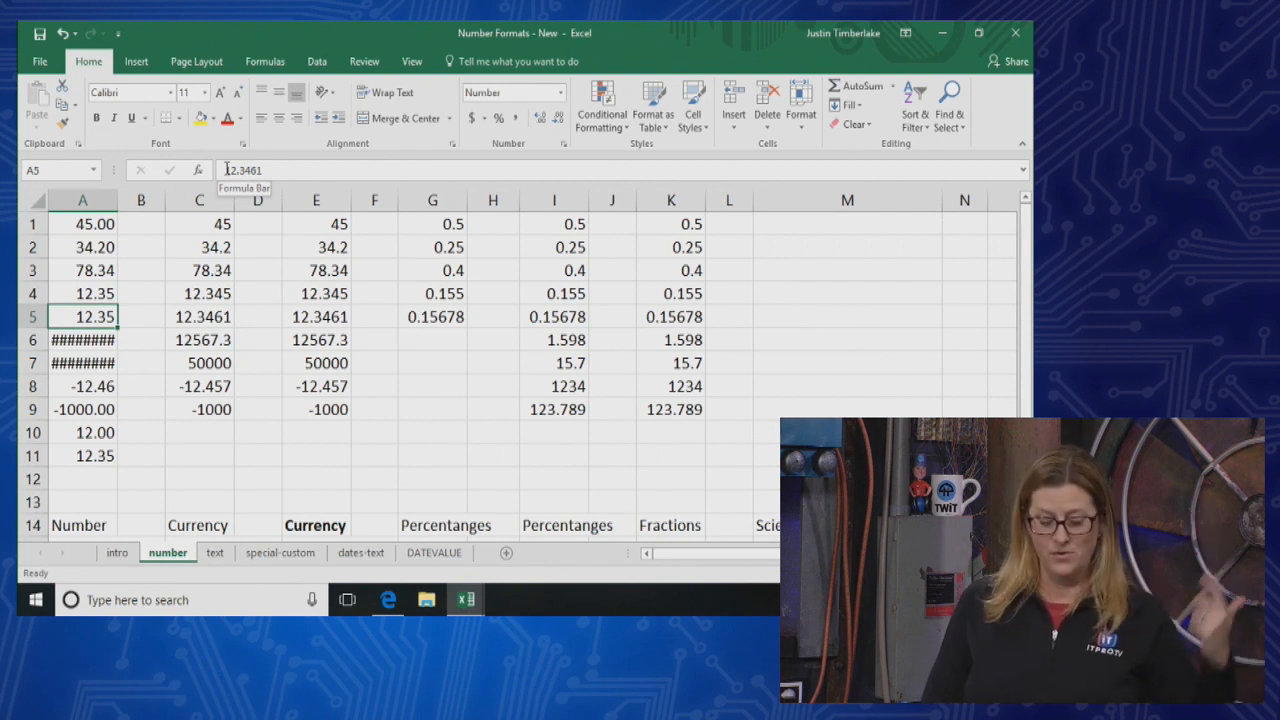
{"action": "left_click_drag", "start_coordinate": [118, 199], "coordinate": [176, 190]}
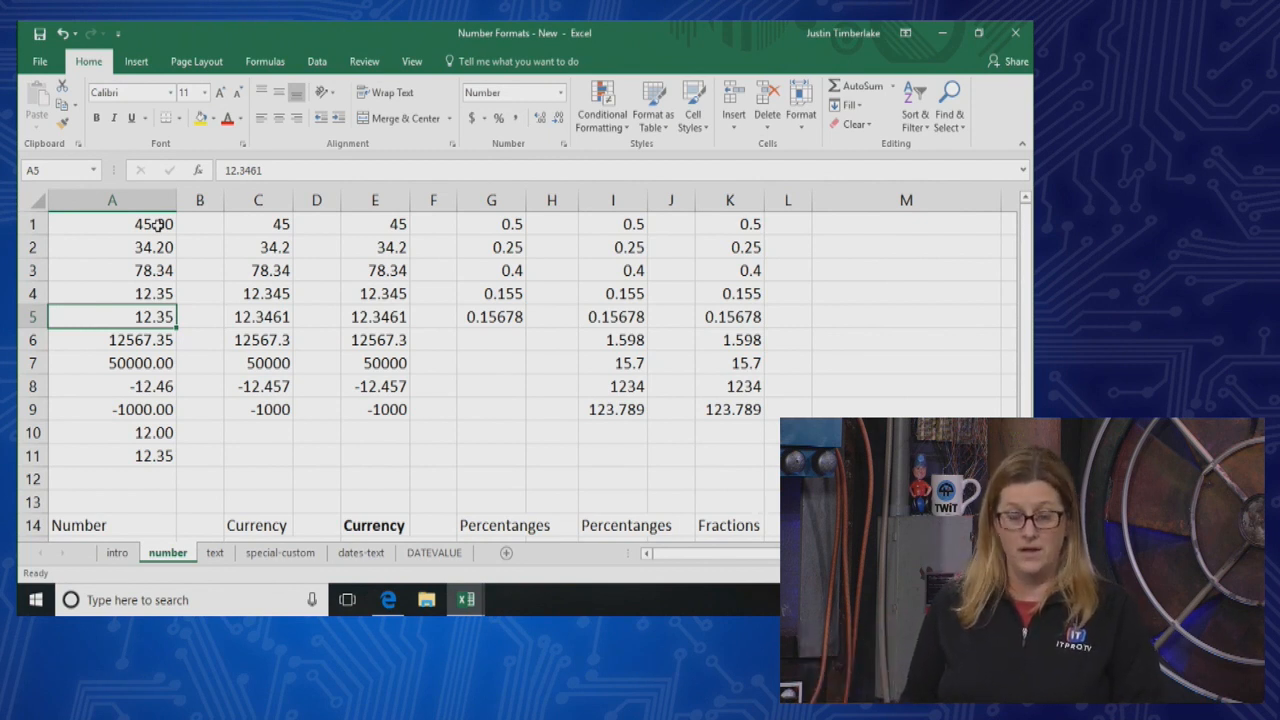
Set cells A1:A11 back to the General format and dismiss the Quick Analysis options
{"action": "left_click_drag", "start_coordinate": [142, 230], "coordinate": [162, 451]}
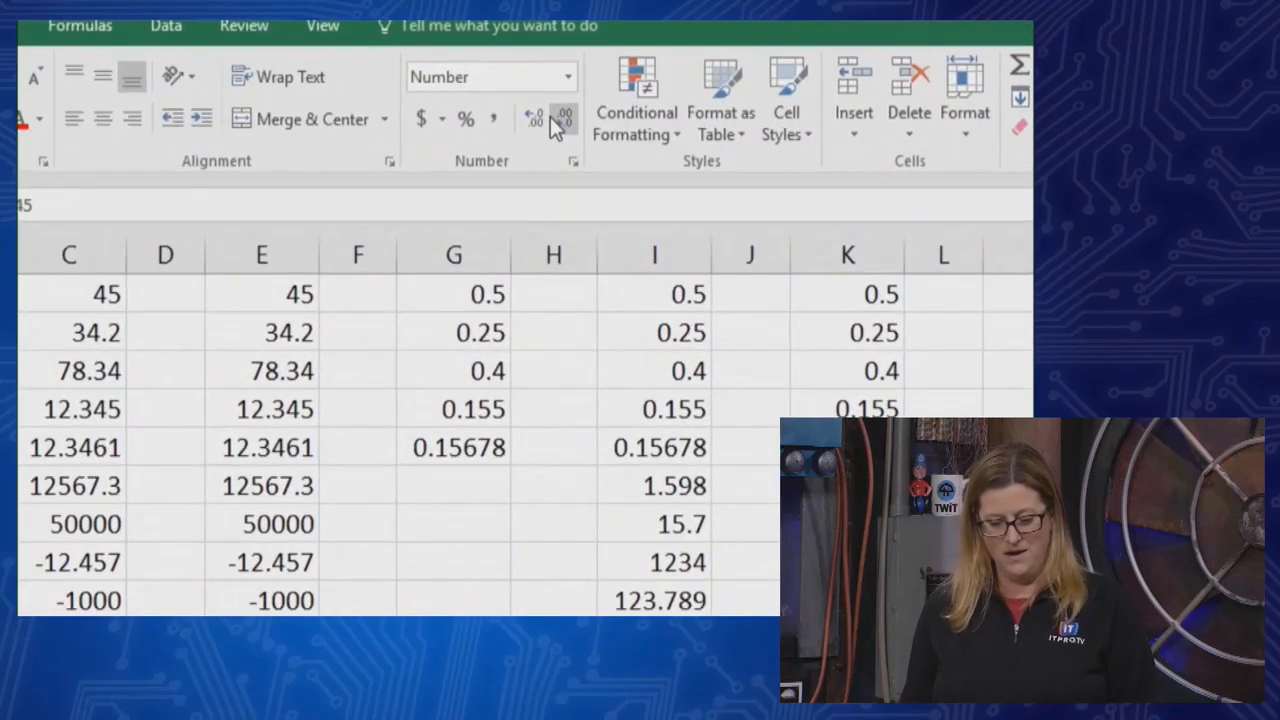
{"action": "left_click", "coordinate": [569, 77]}
{"action": "left_click", "coordinate": [530, 105]}
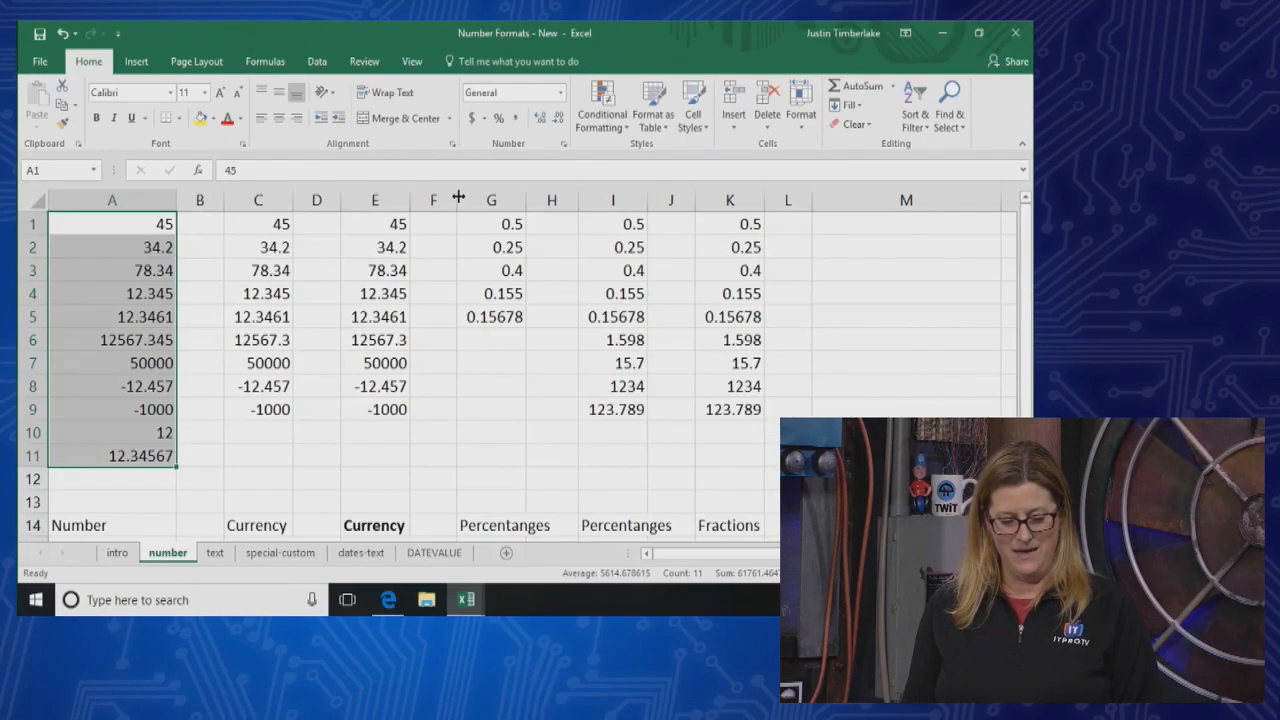
{"action": "key", "text": "ctrl+q"}
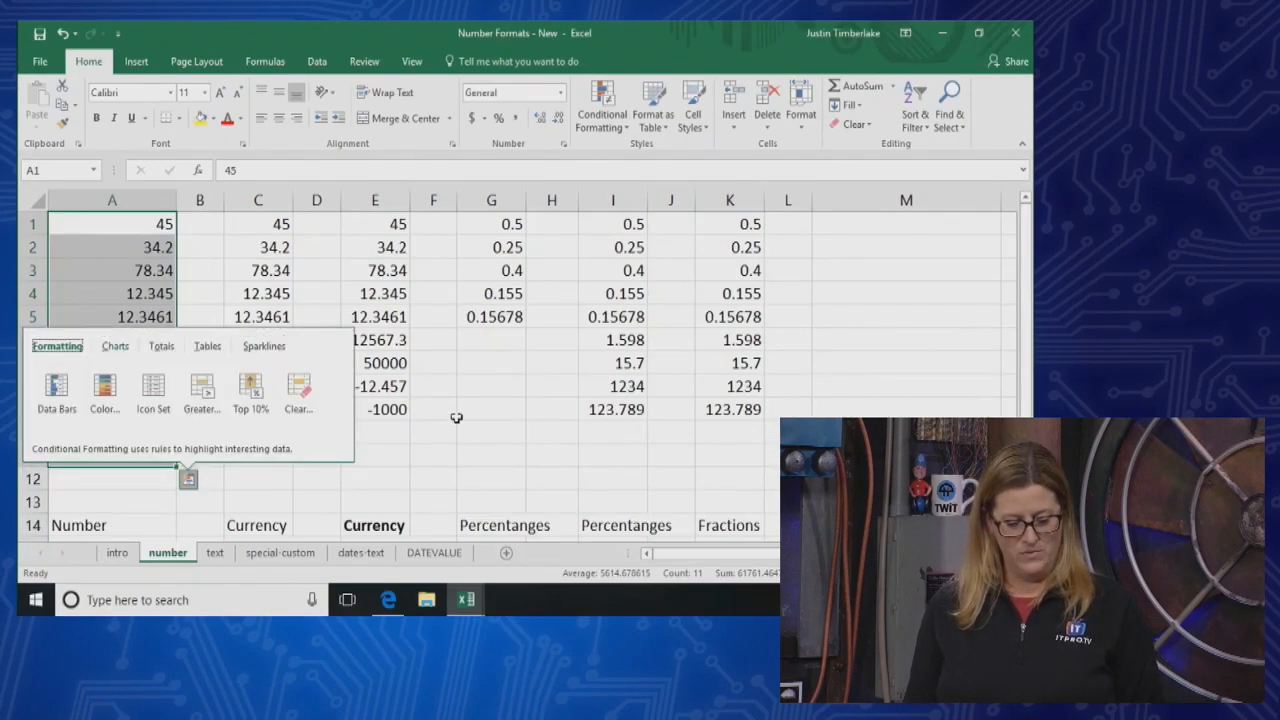
{"action": "left_click", "coordinate": [466, 476]}
Increase the decimal places shown in A1:A11 to four and reduce them to zero
{"action": "left_click_drag", "start_coordinate": [162, 225], "coordinate": [145, 458]}
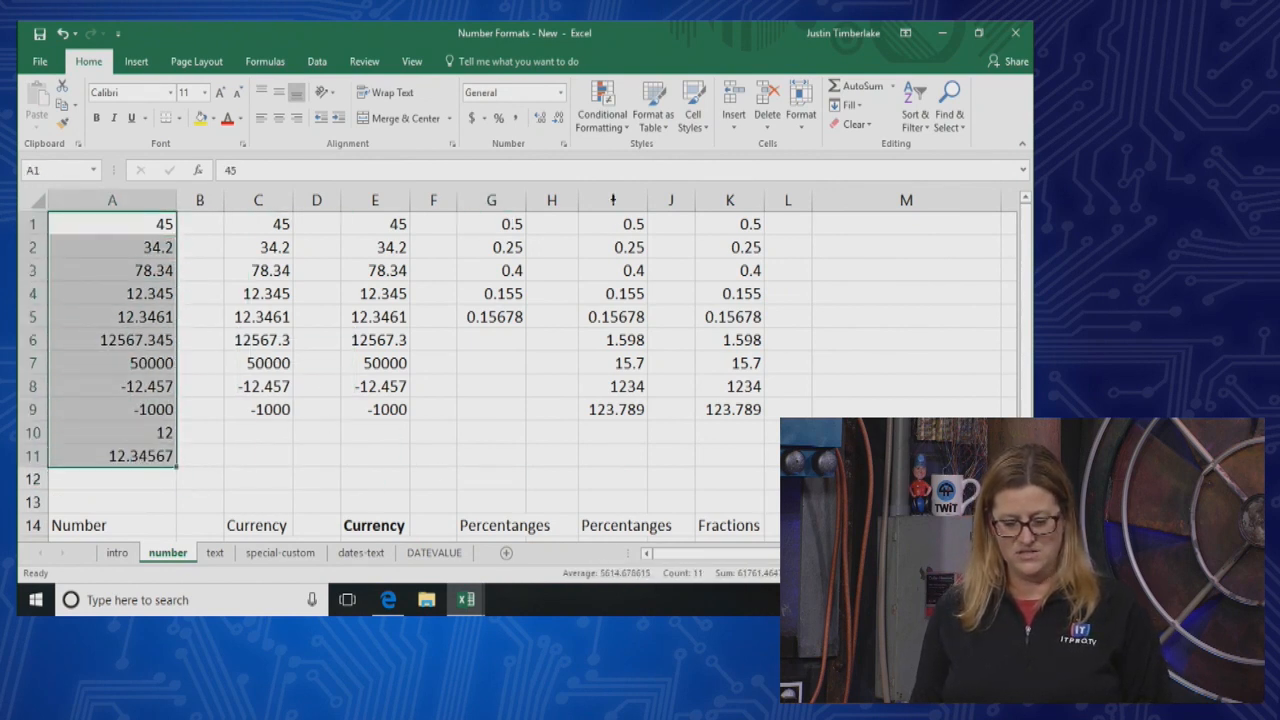
{"action": "left_click", "coordinate": [540, 118]}
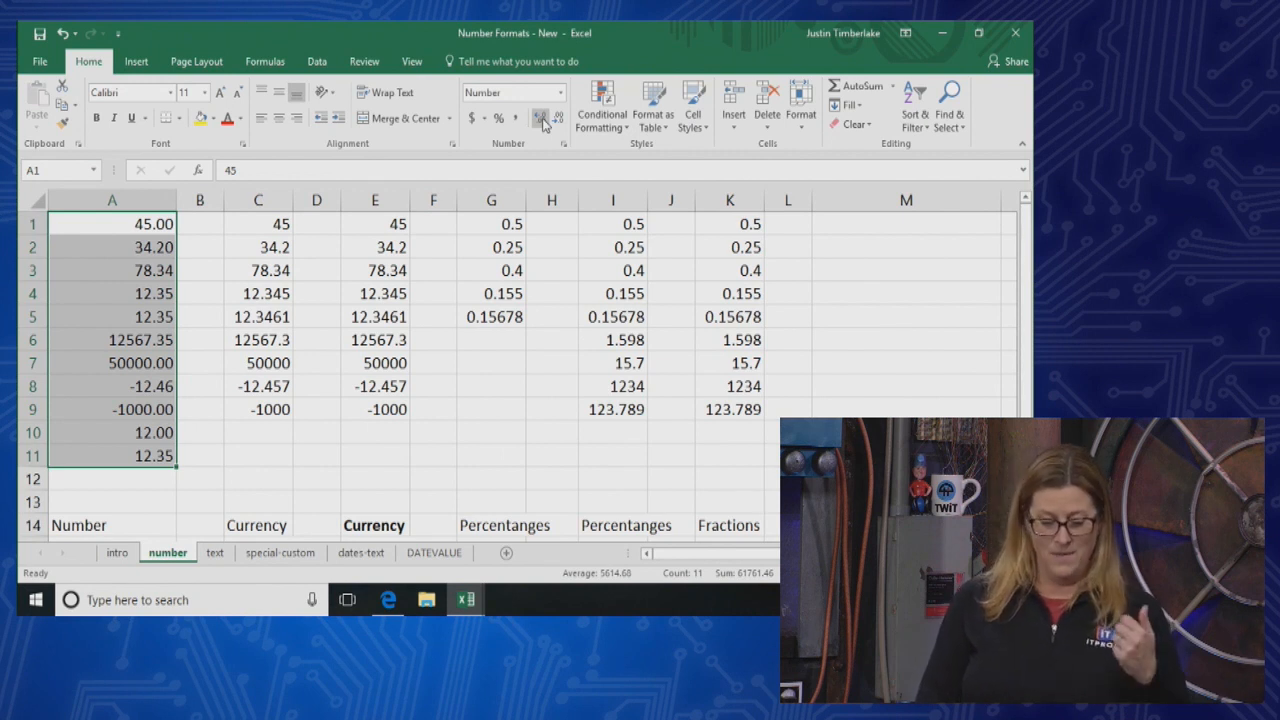
{"action": "left_click", "coordinate": [540, 118]}
{"action": "left_click", "coordinate": [540, 118]}
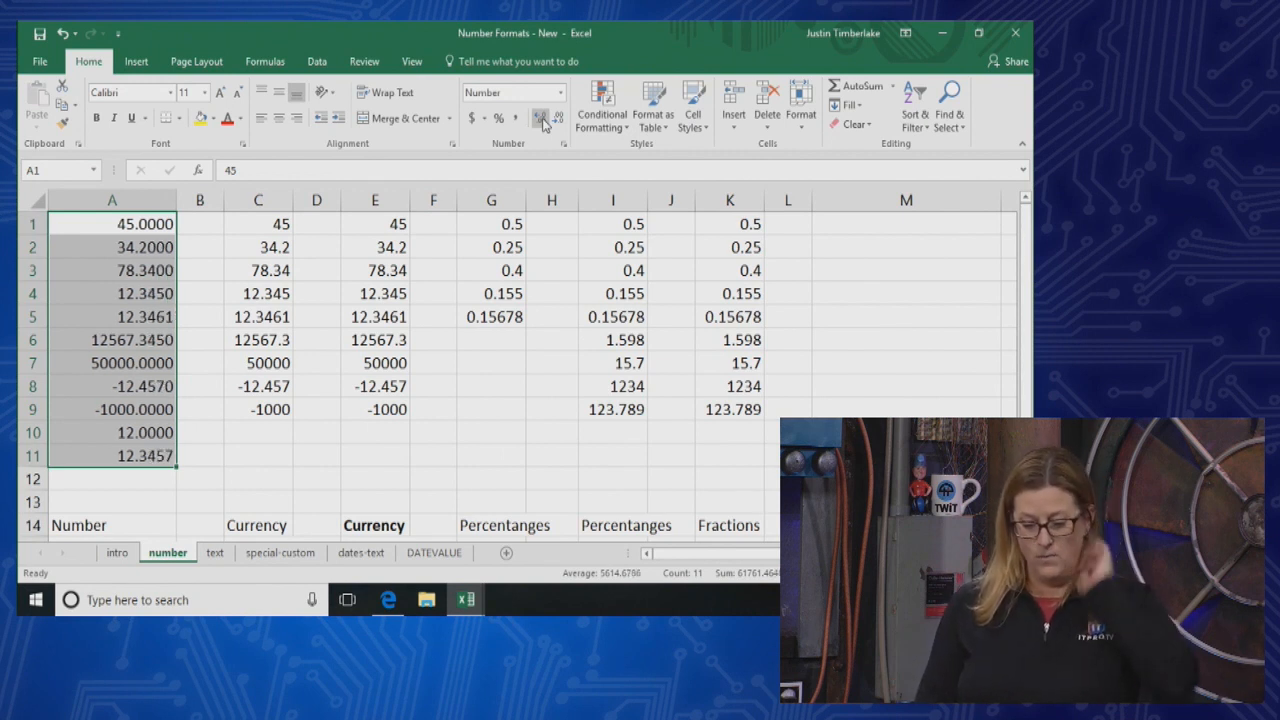
{"action": "left_click", "coordinate": [558, 118]}
{"action": "left_click", "coordinate": [558, 118]}
{"action": "left_click", "coordinate": [558, 118]}
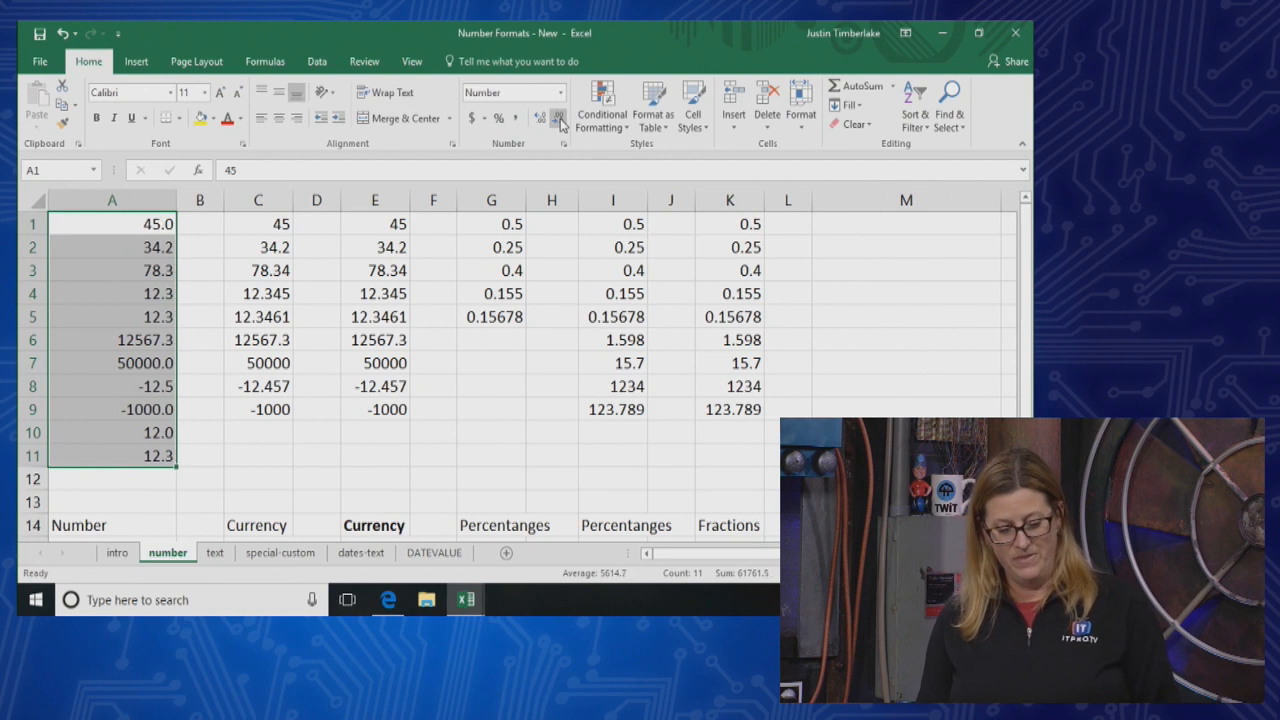
{"action": "left_click", "coordinate": [558, 118]}
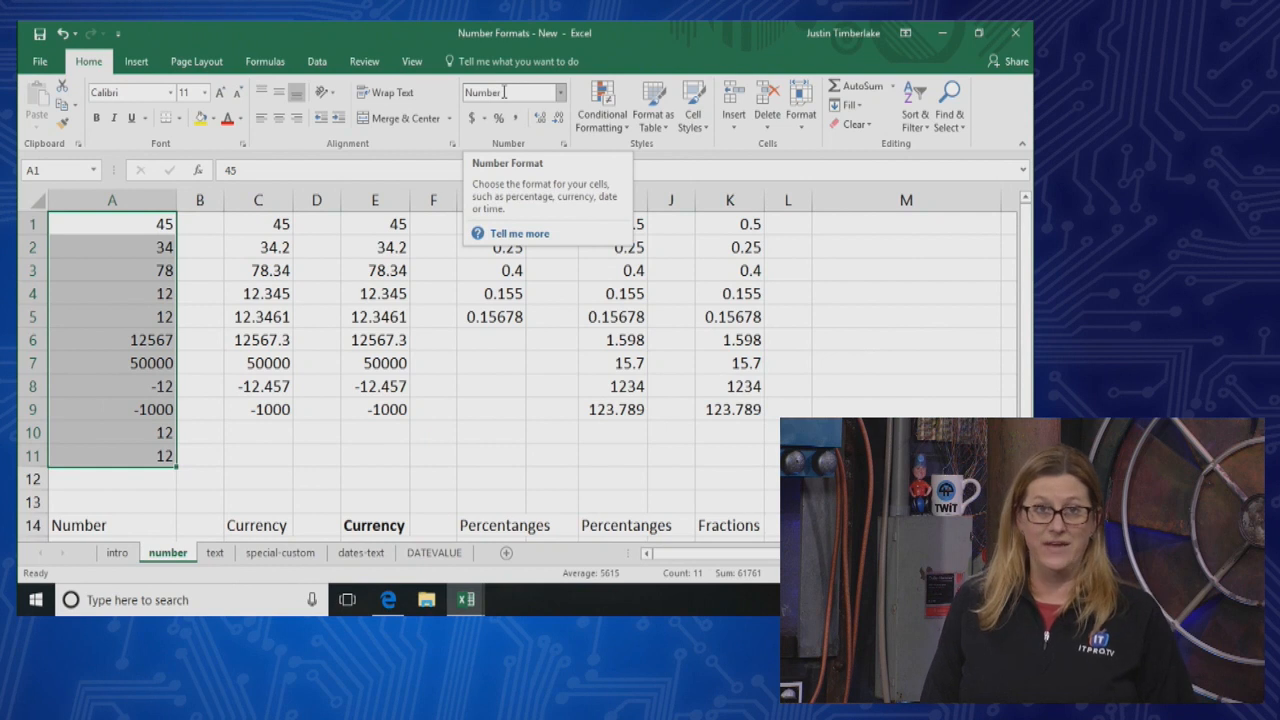
Format A1:A11 as Number with 2 decimal places, a 1000 separator, and negative numbers in red parentheses
{"action": "left_click", "coordinate": [558, 96]}
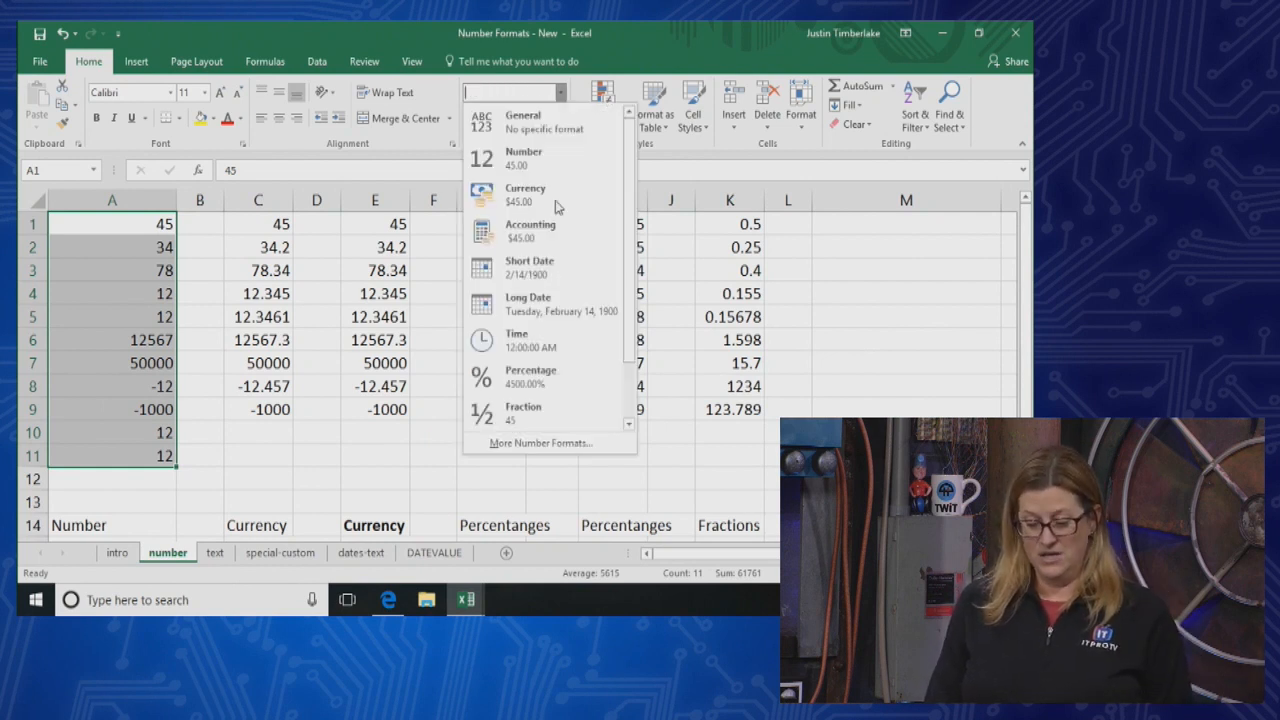
{"action": "left_click", "coordinate": [547, 452]}
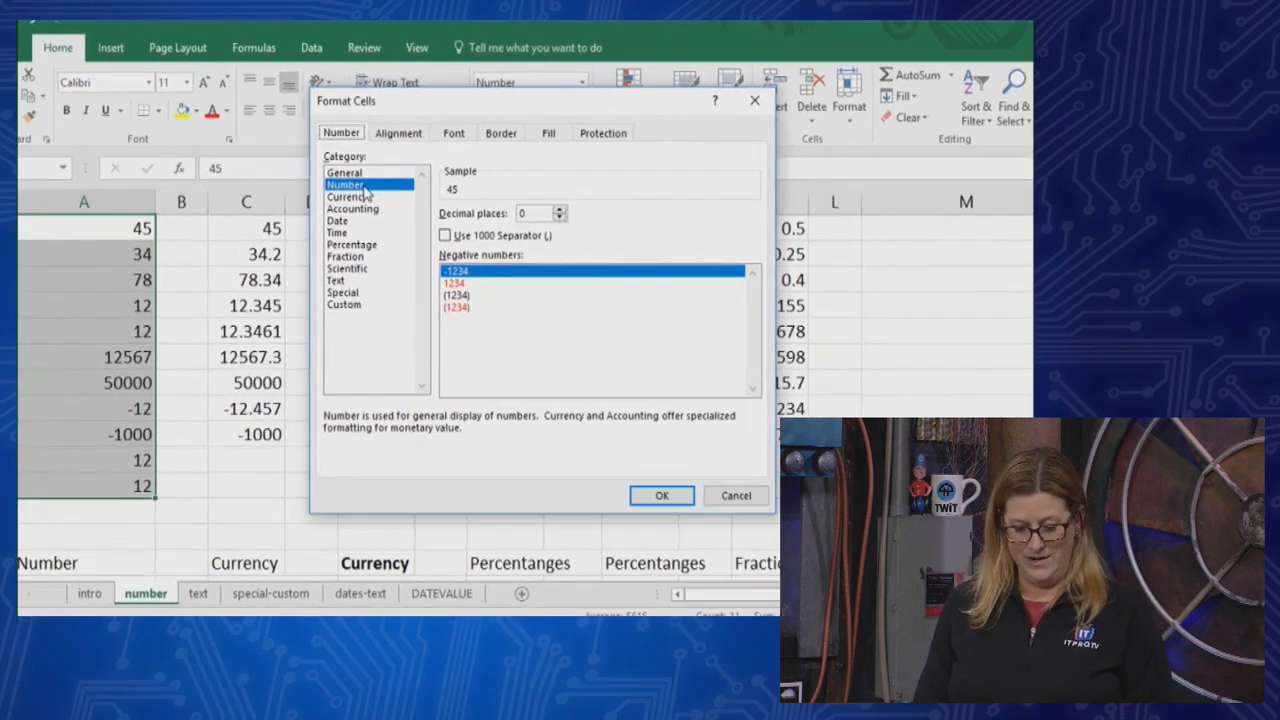
{"action": "left_click", "coordinate": [568, 212]}
{"action": "left_click", "coordinate": [568, 212]}
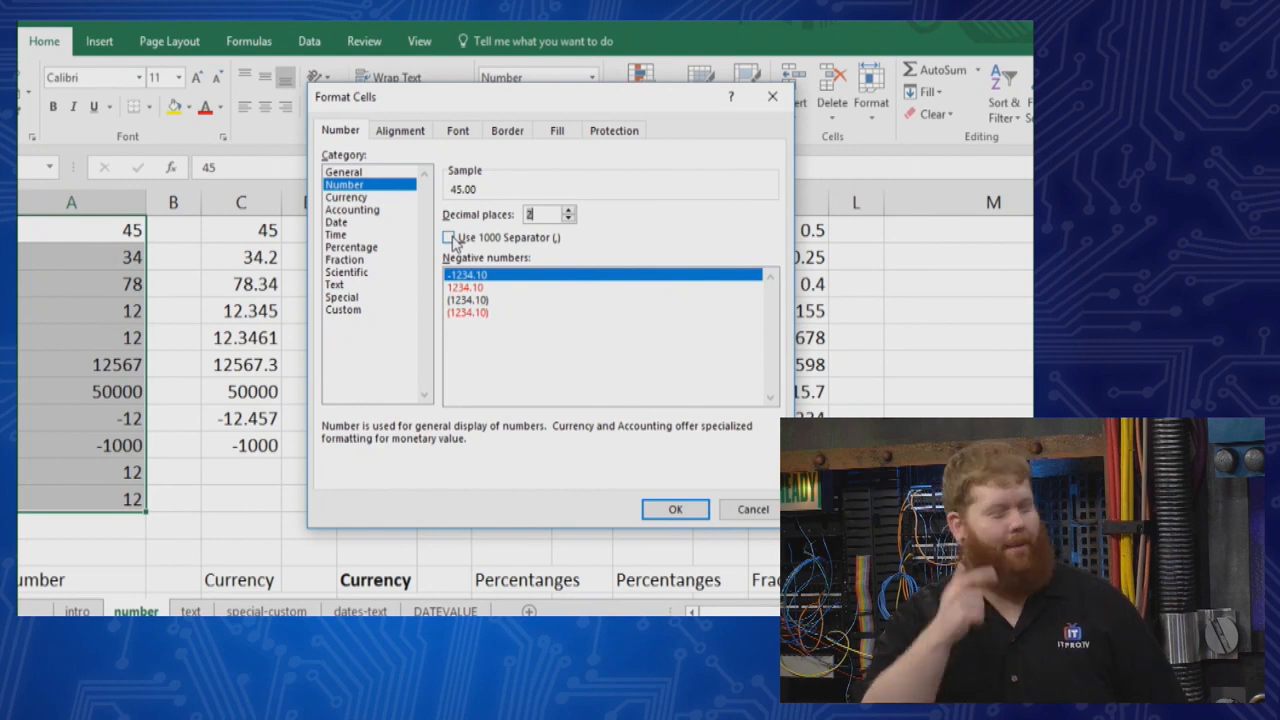
{"action": "left_click", "coordinate": [449, 238]}
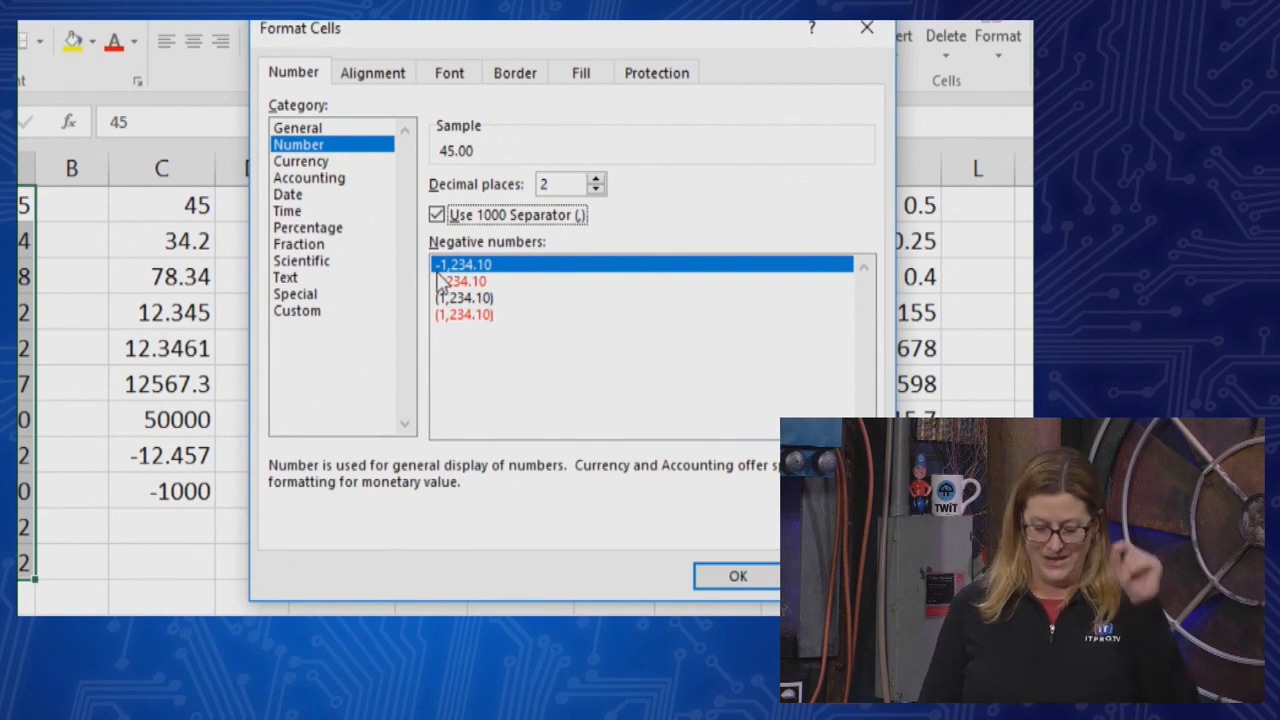
{"action": "left_click", "coordinate": [472, 317]}
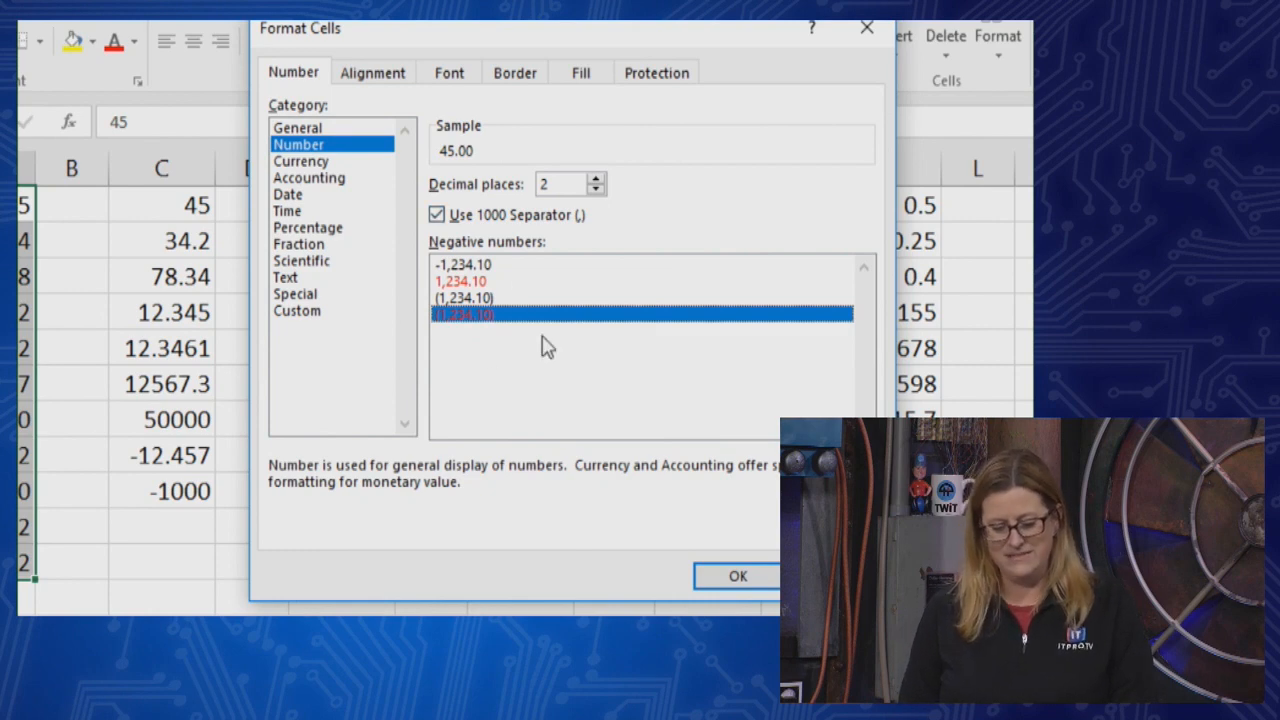
{"action": "left_click", "coordinate": [745, 575]}
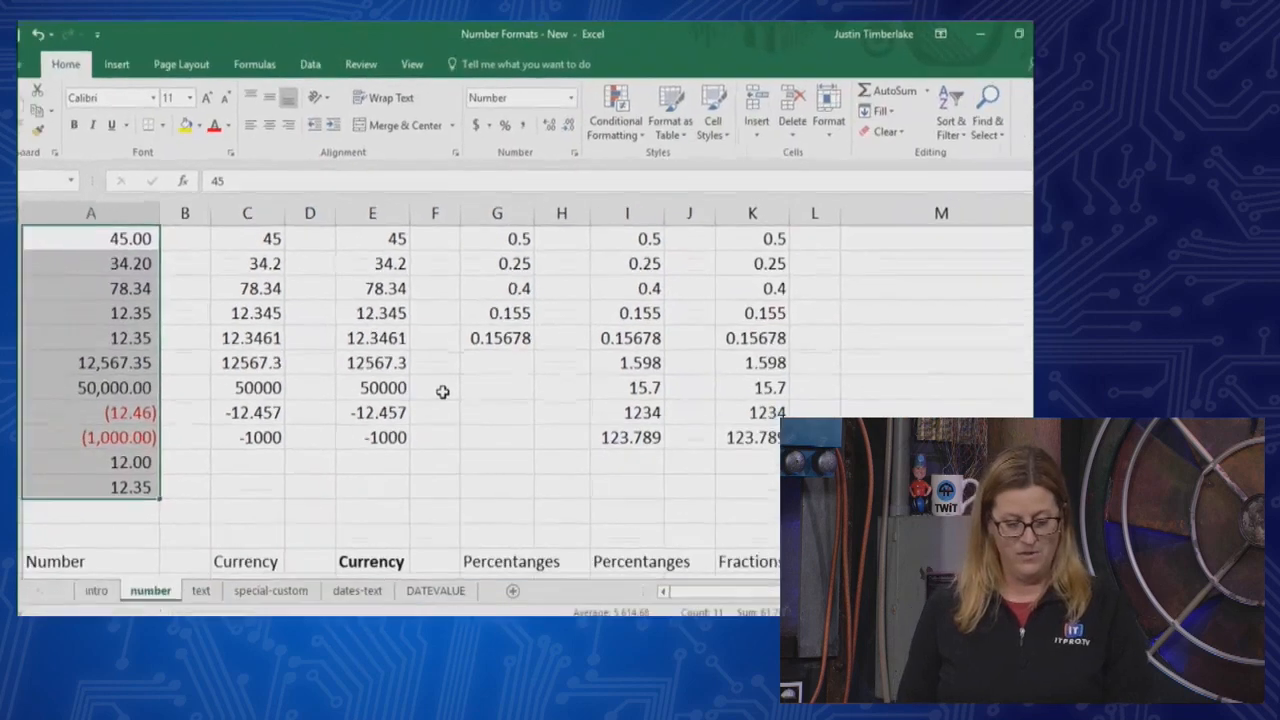
Dismiss the Quick Analysis options and highlight cells A3:A6 to review the formatted numbers in column A
{"action": "left_click", "coordinate": [184, 489]}
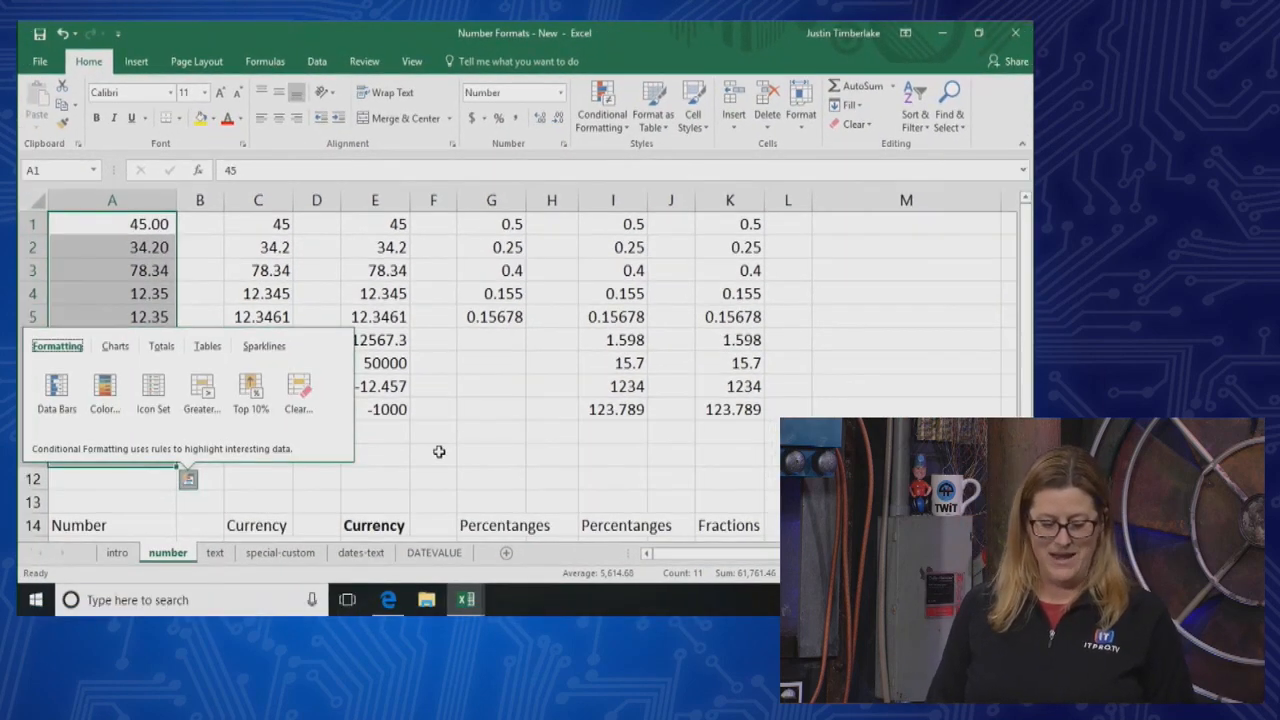
{"action": "left_click", "coordinate": [430, 461]}
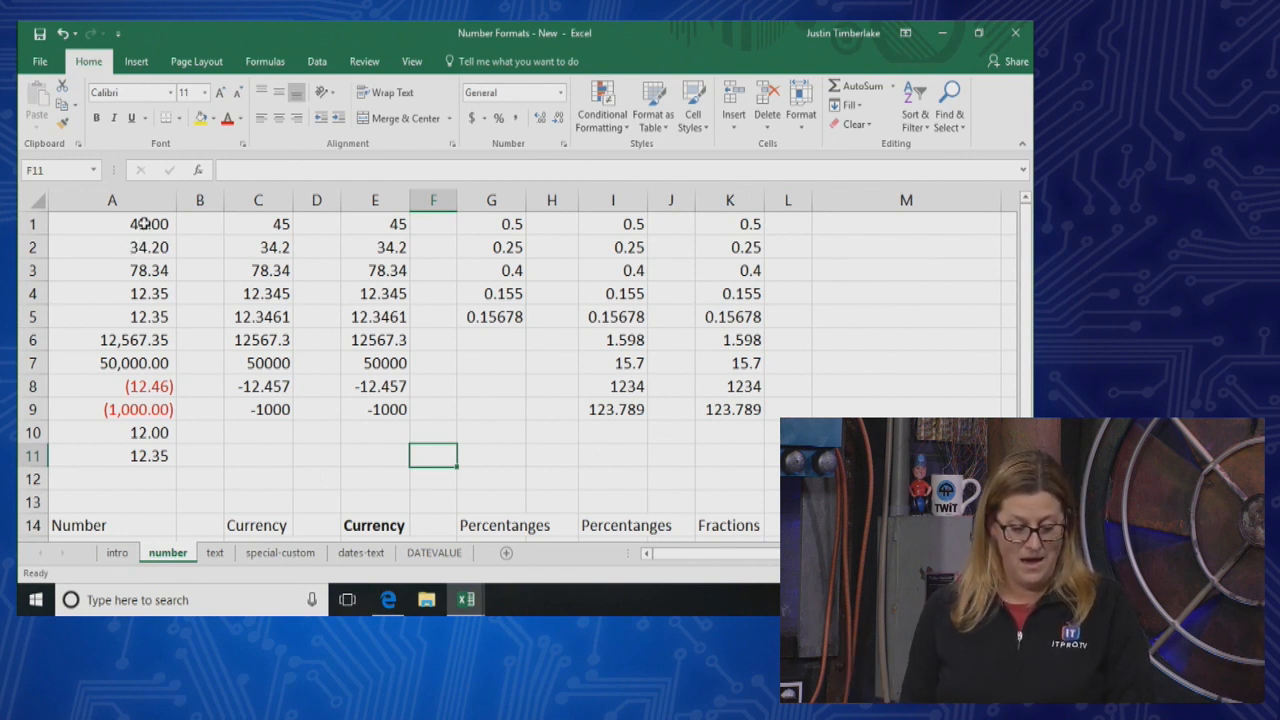
{"action": "left_click_drag", "start_coordinate": [147, 272], "coordinate": [143, 340]}
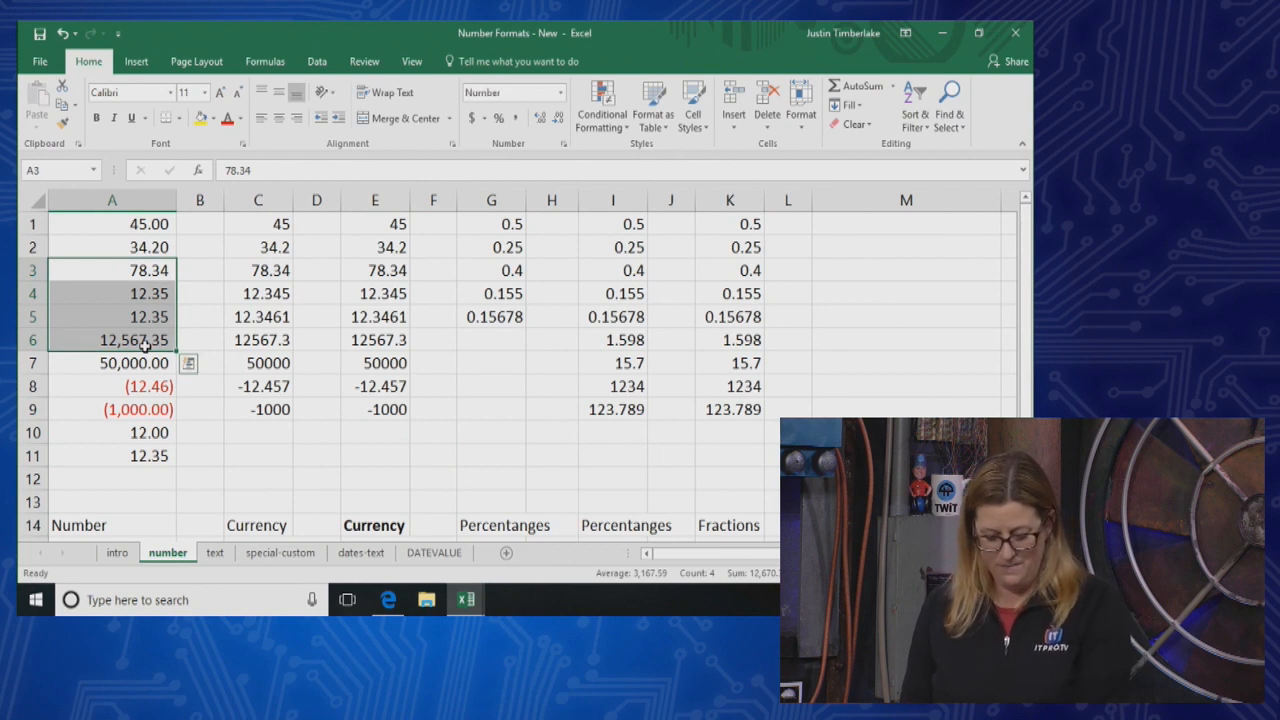
Clear the contents of cells A3:A7
{"action": "key", "text": "BackSpace"}
{"action": "left_click", "coordinate": [205, 320]}
{"action": "left_click_drag", "start_coordinate": [156, 276], "coordinate": [160, 365]}
{"action": "key", "text": "Delete"}
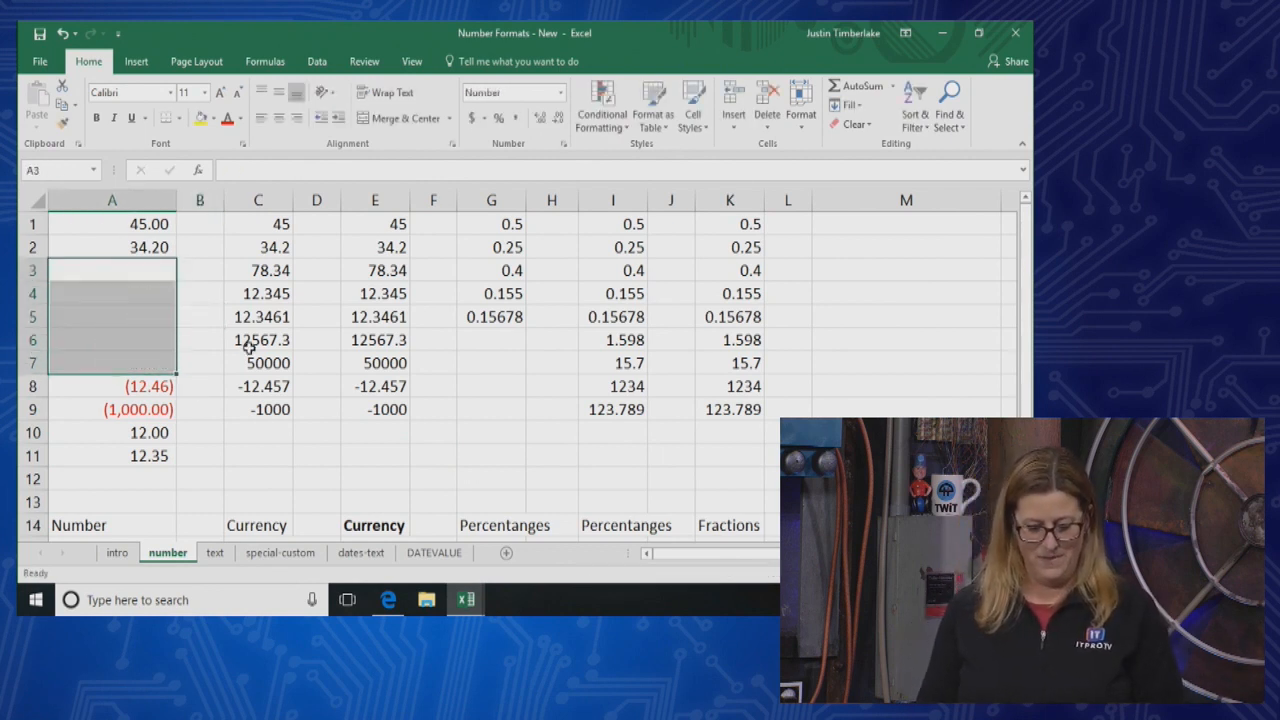
Enter 34 in cell A3 and 12.5 in cell A4 to test the number format on emptied cells
{"action": "left_click", "coordinate": [198, 289]}
{"action": "left_click", "coordinate": [146, 265]}
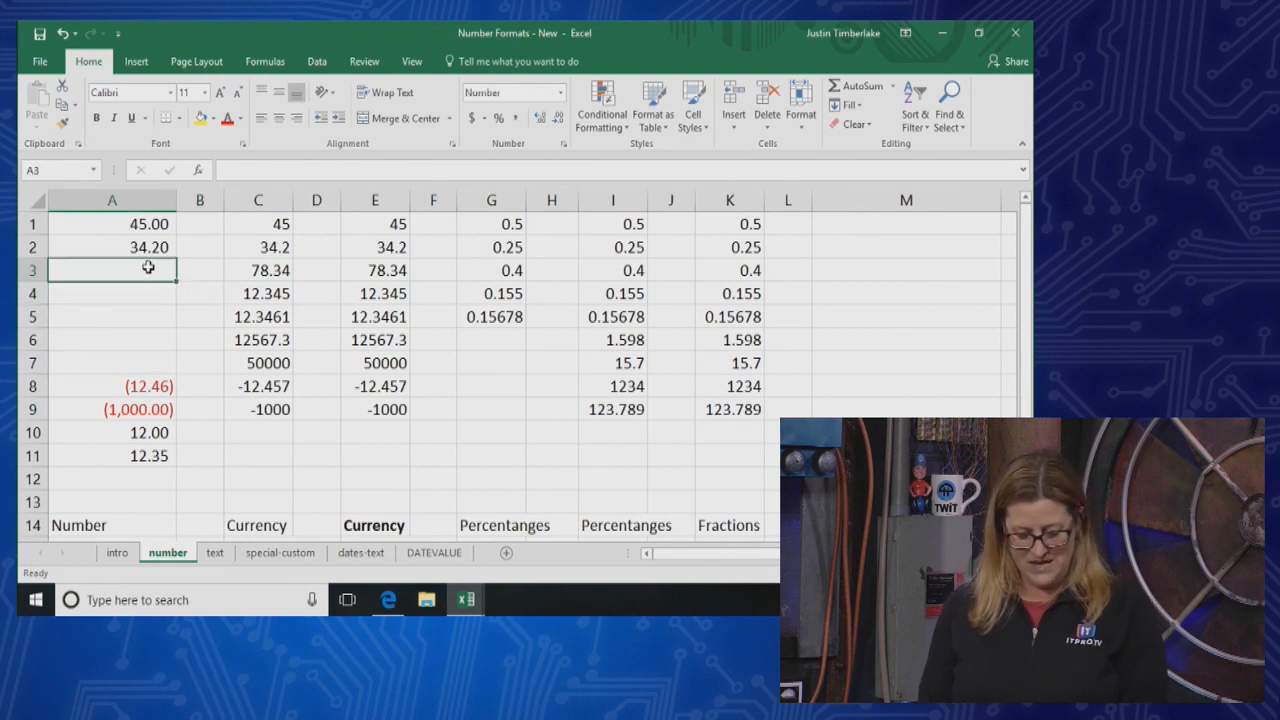
{"action": "type", "text": "34"}
{"action": "key", "text": "Return"}
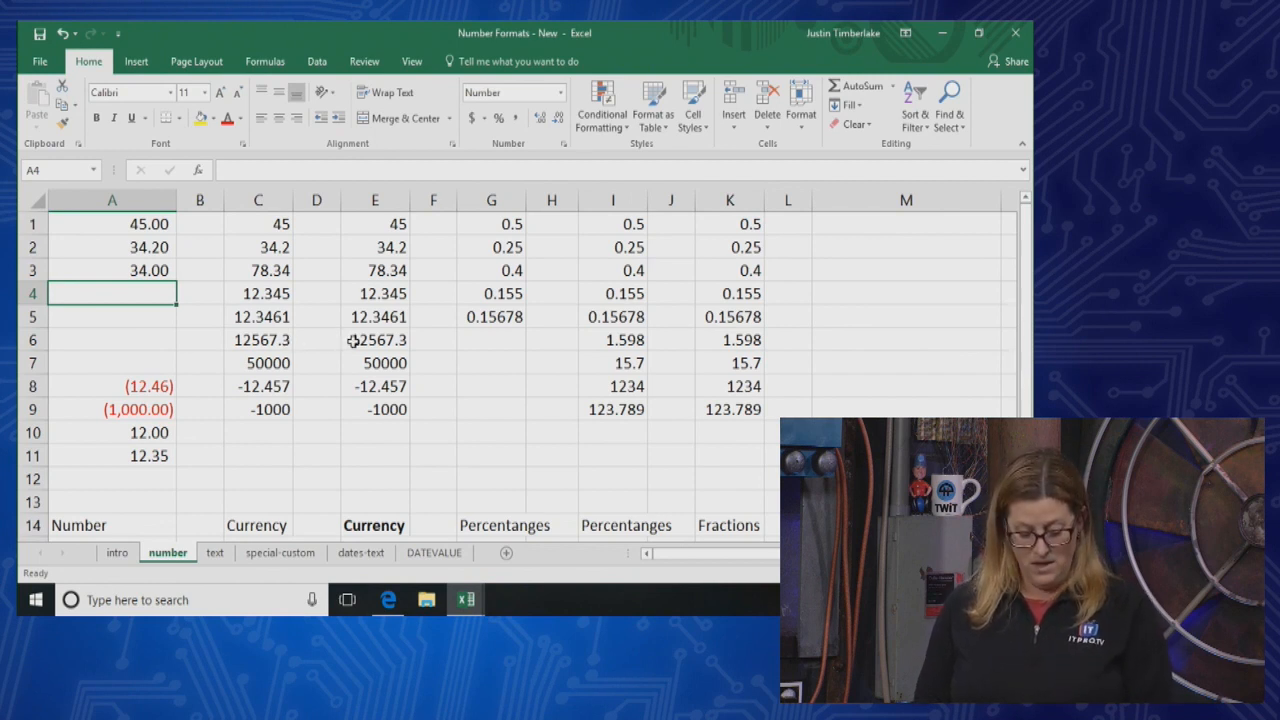
{"action": "type", "text": "12.5"}
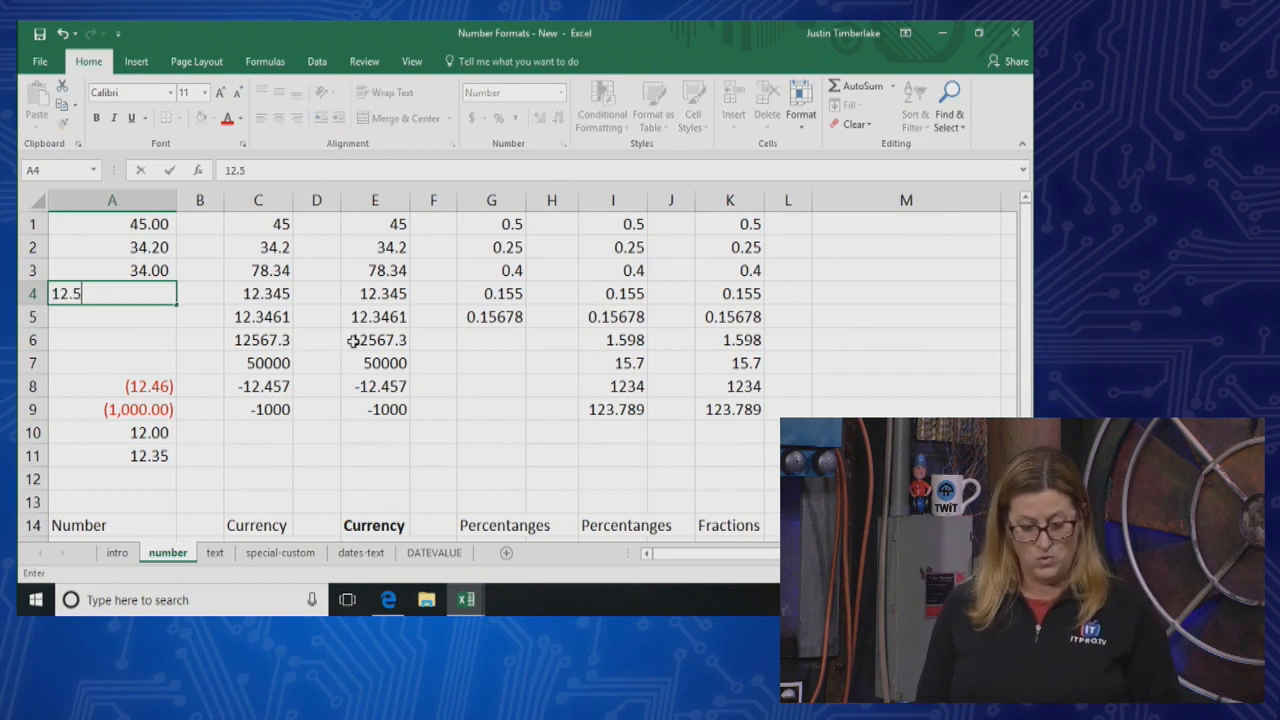
{"action": "key", "text": "Return"}
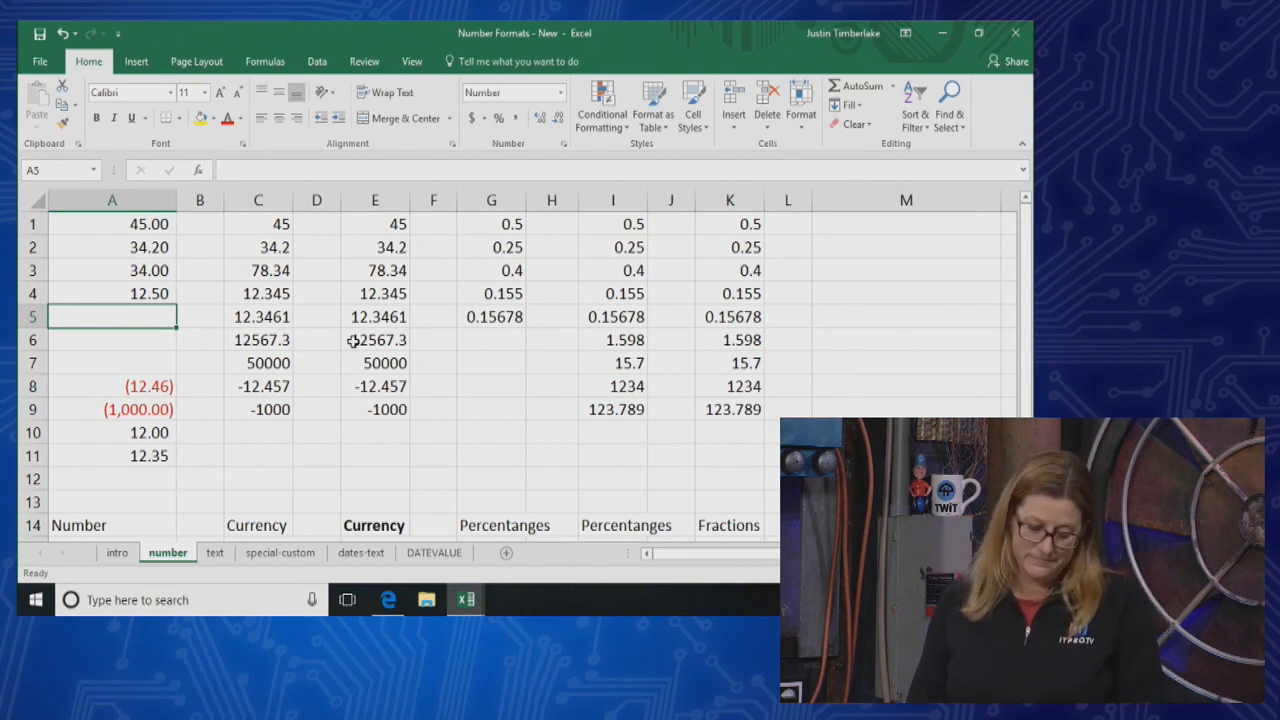
Undo the new entries in A3 and A4 and the clearing of the column A cells
{"action": "key", "text": "ctrl+z"}
{"action": "key", "text": "ctrl+z"}
{"action": "key", "text": "ctrl+z"}
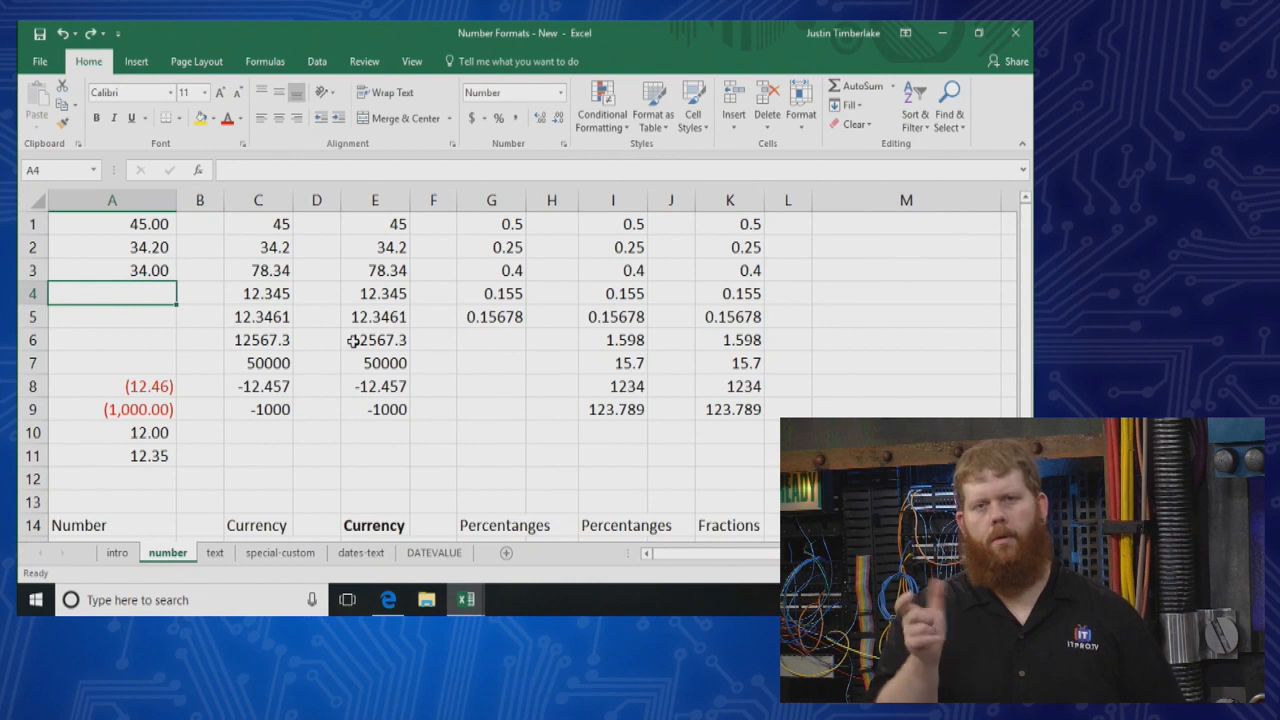
{"action": "key", "text": "ctrl+z"}
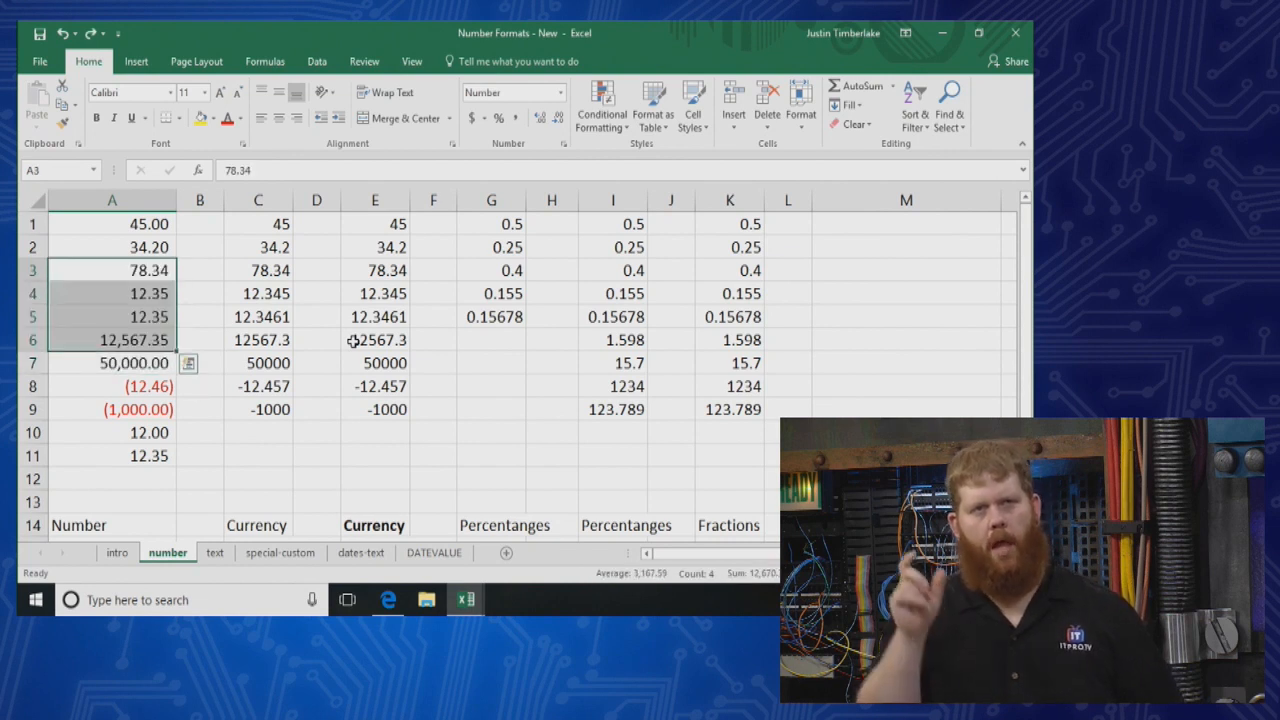
Compare the stored values of cells A6 and A5 with how they are displayed
{"action": "left_click", "coordinate": [210, 271]}
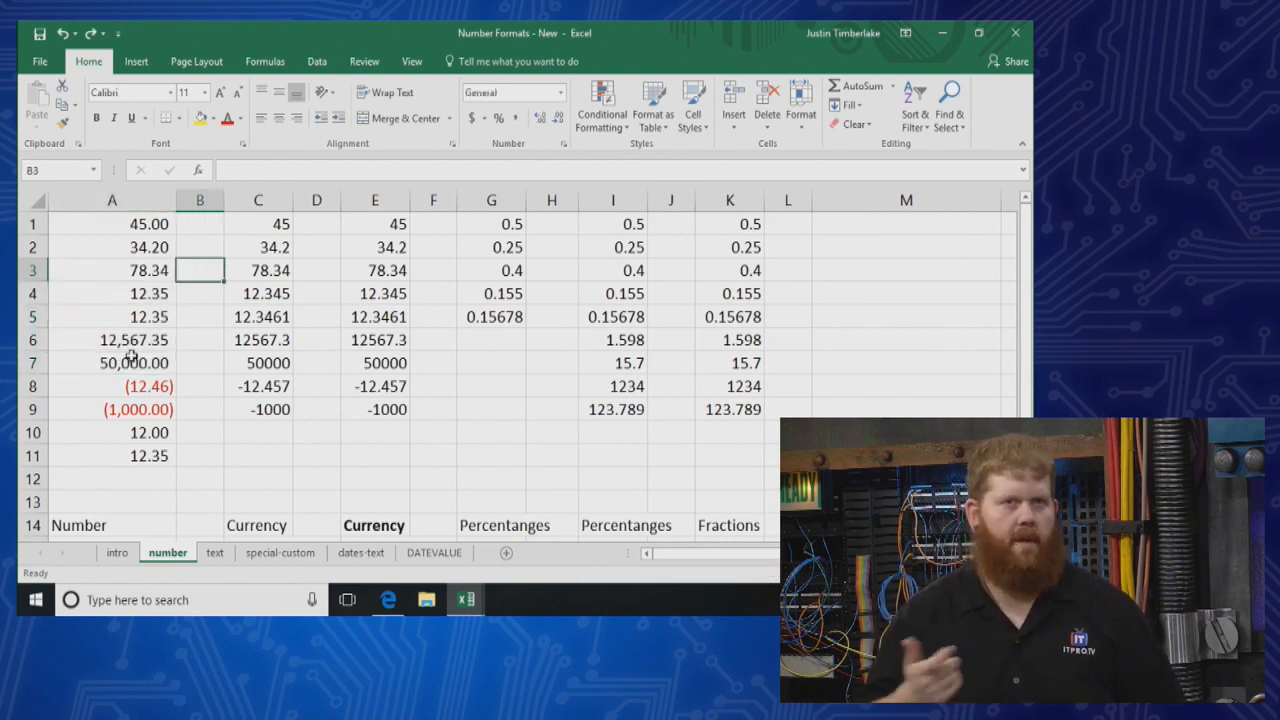
{"action": "left_click", "coordinate": [130, 340]}
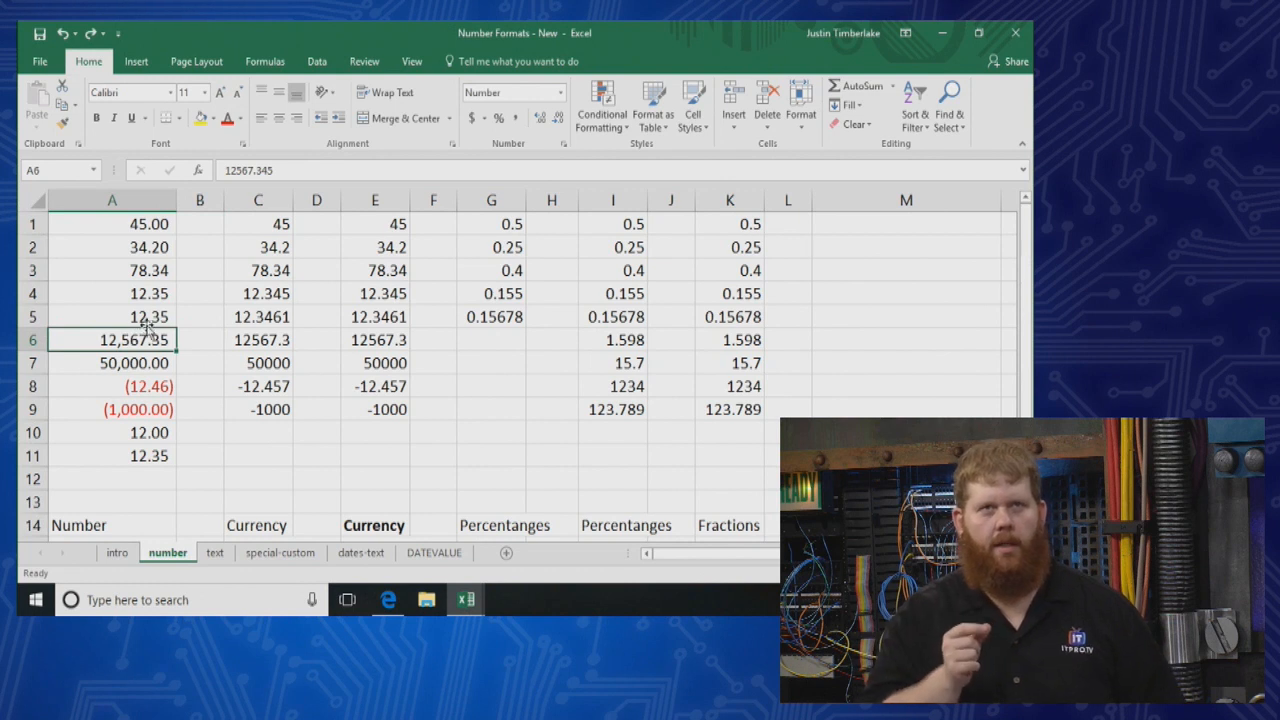
{"action": "left_click", "coordinate": [145, 317]}
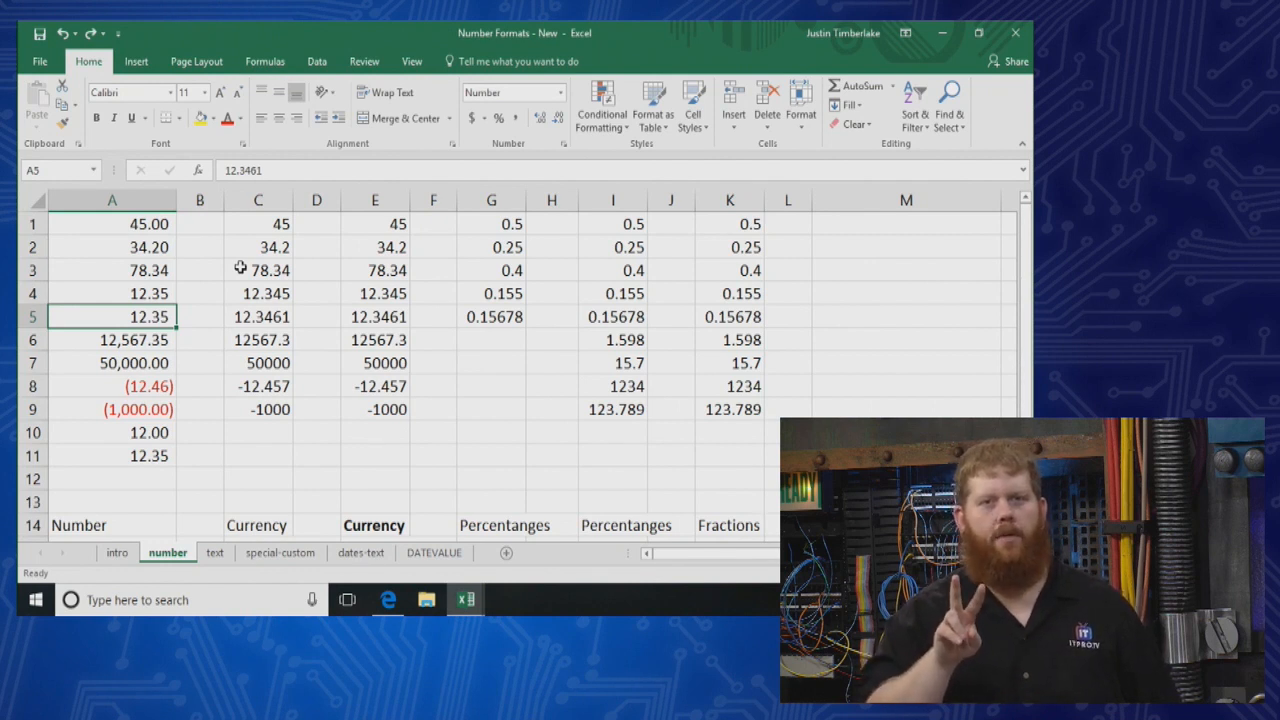
Review the Number category settings for A1:A11 in Format Cells without applying changes, and check the notes below the data
{"action": "left_click_drag", "start_coordinate": [135, 224], "coordinate": [137, 456]}
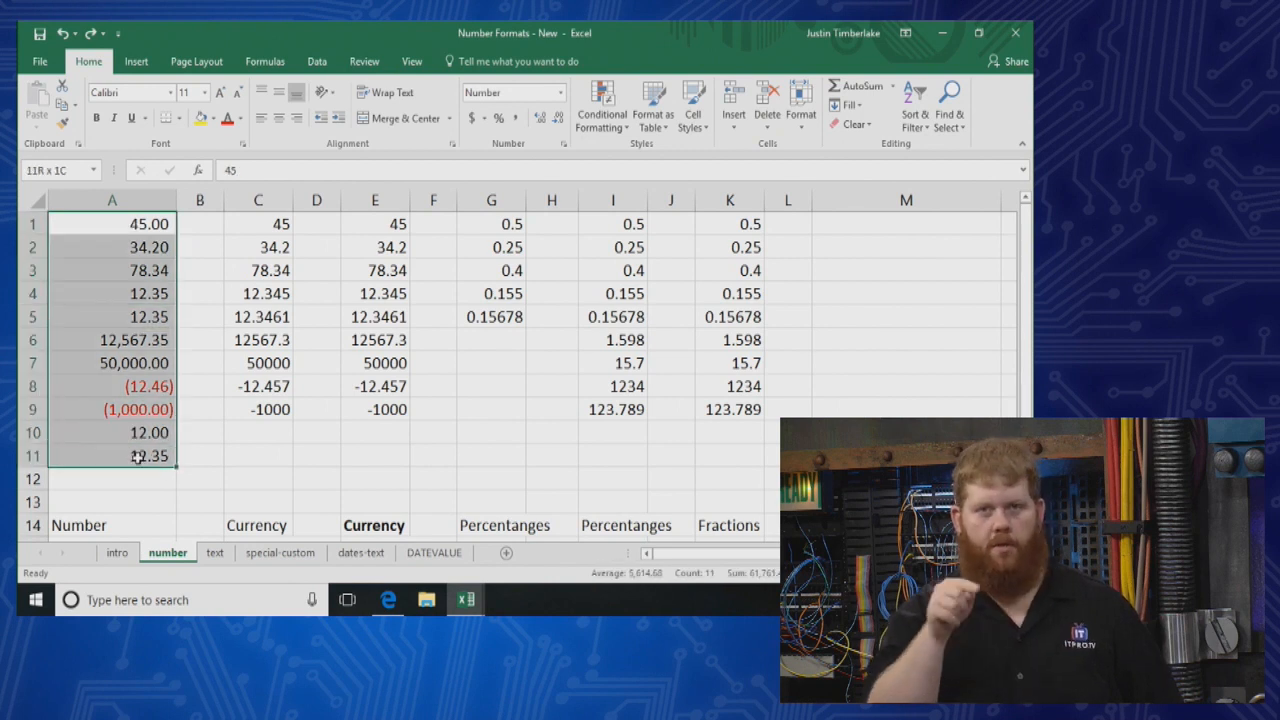
{"action": "left_click", "coordinate": [562, 92]}
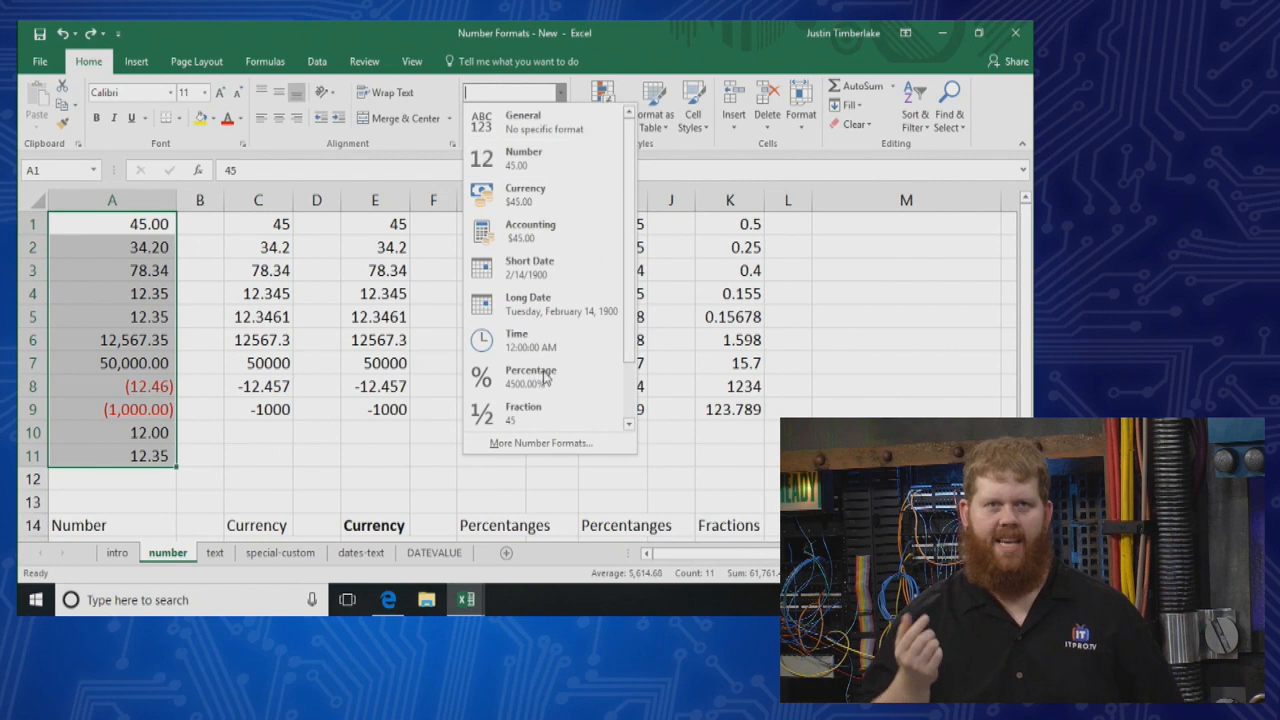
{"action": "left_click", "coordinate": [550, 448]}
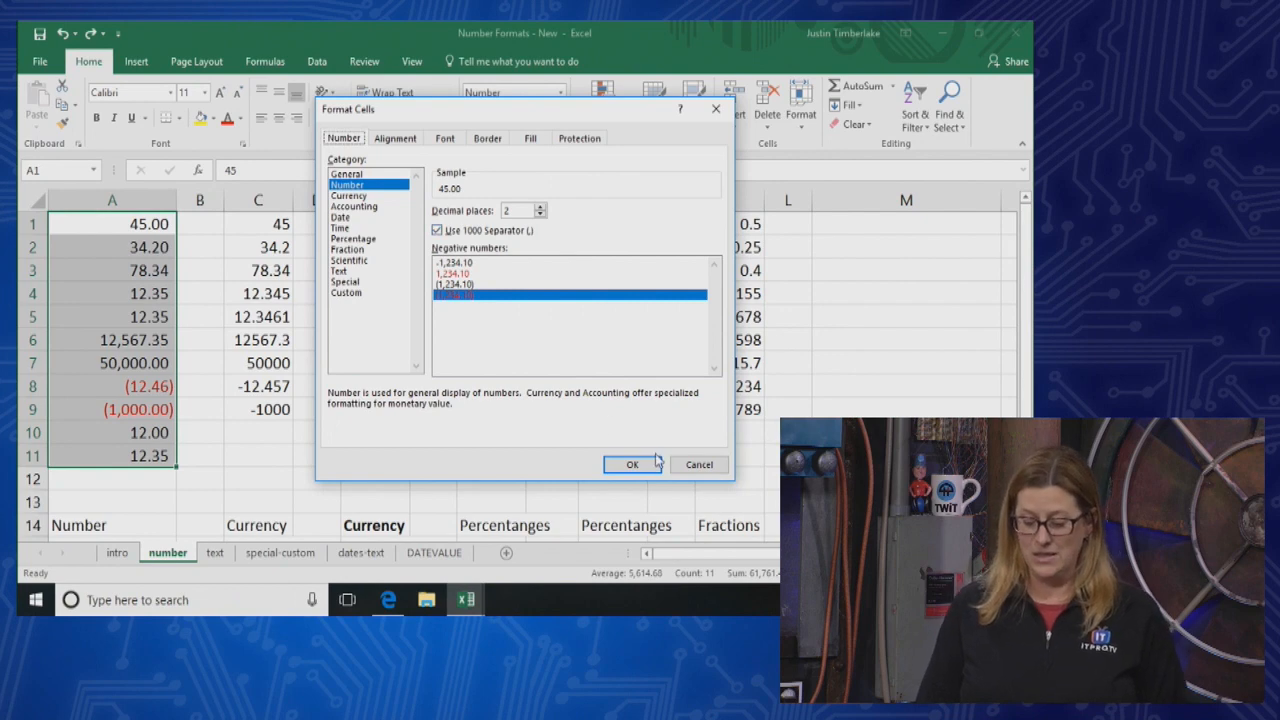
{"action": "left_click", "coordinate": [701, 469]}
{"action": "left_click", "coordinate": [337, 456]}
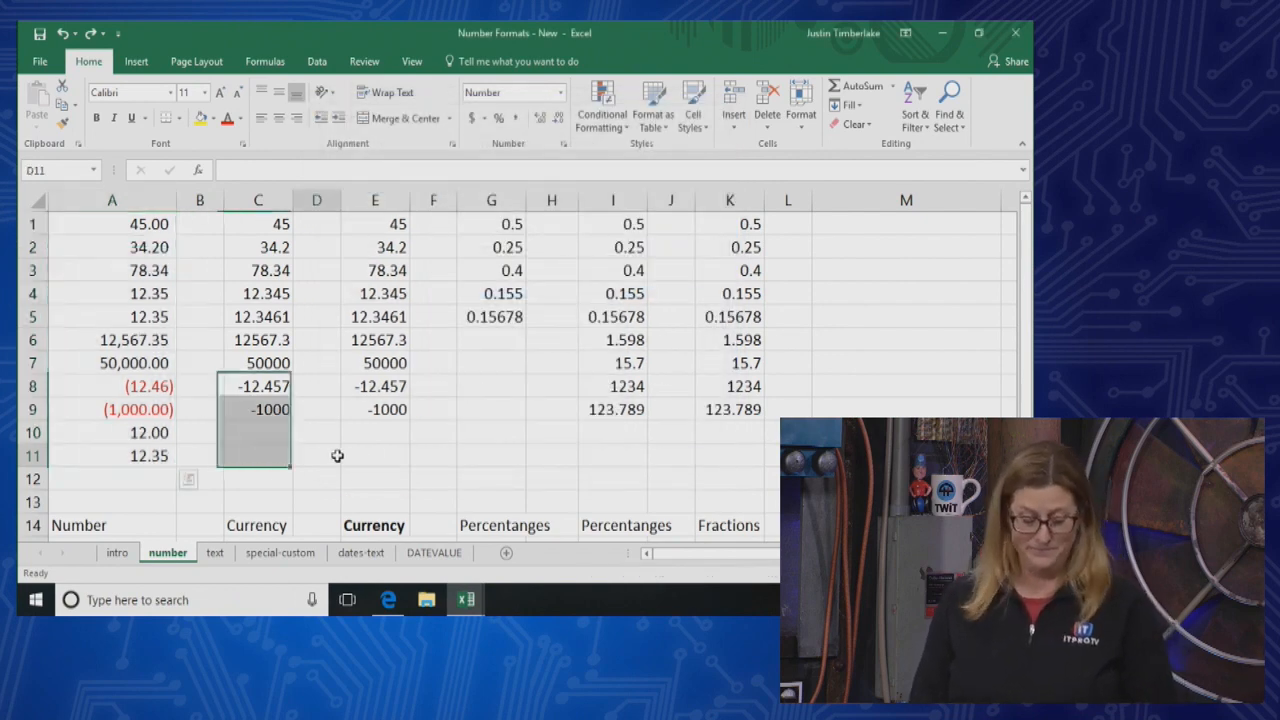
{"action": "scroll", "coordinate": [337, 456], "scroll_direction": "down", "scroll_amount": 2}
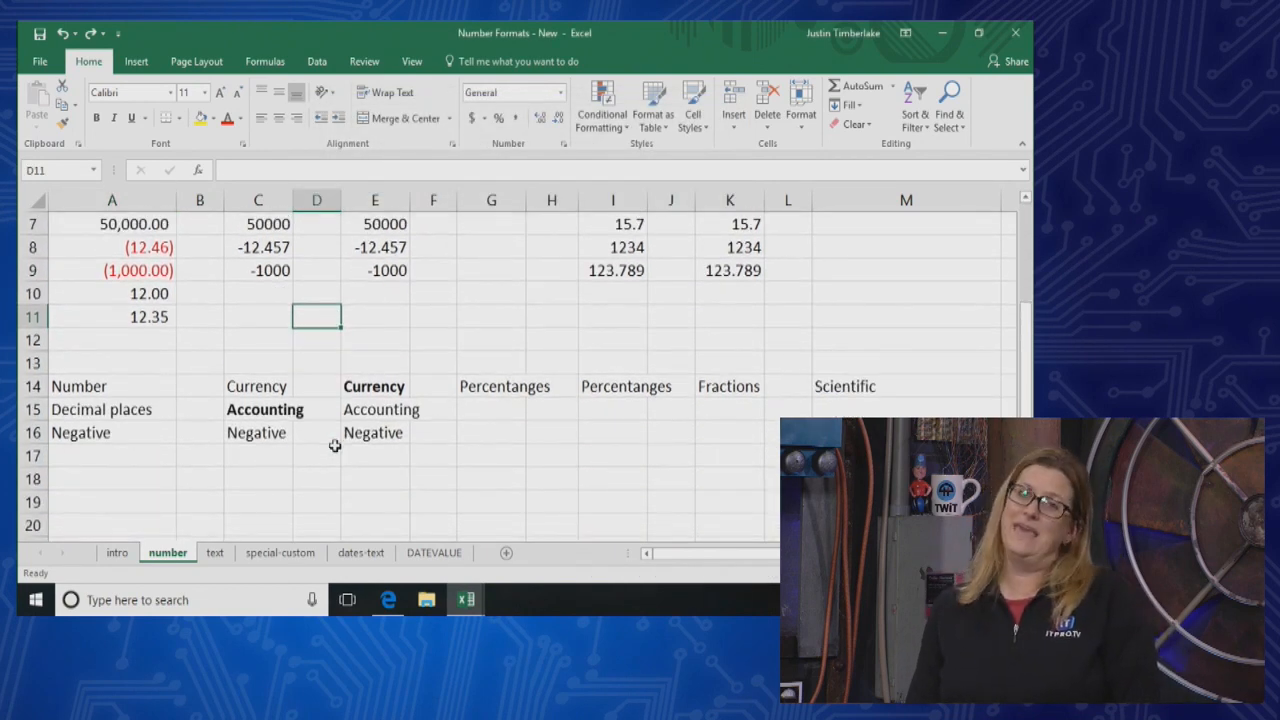
{"action": "scroll", "coordinate": [335, 446], "scroll_direction": "up", "scroll_amount": 2}
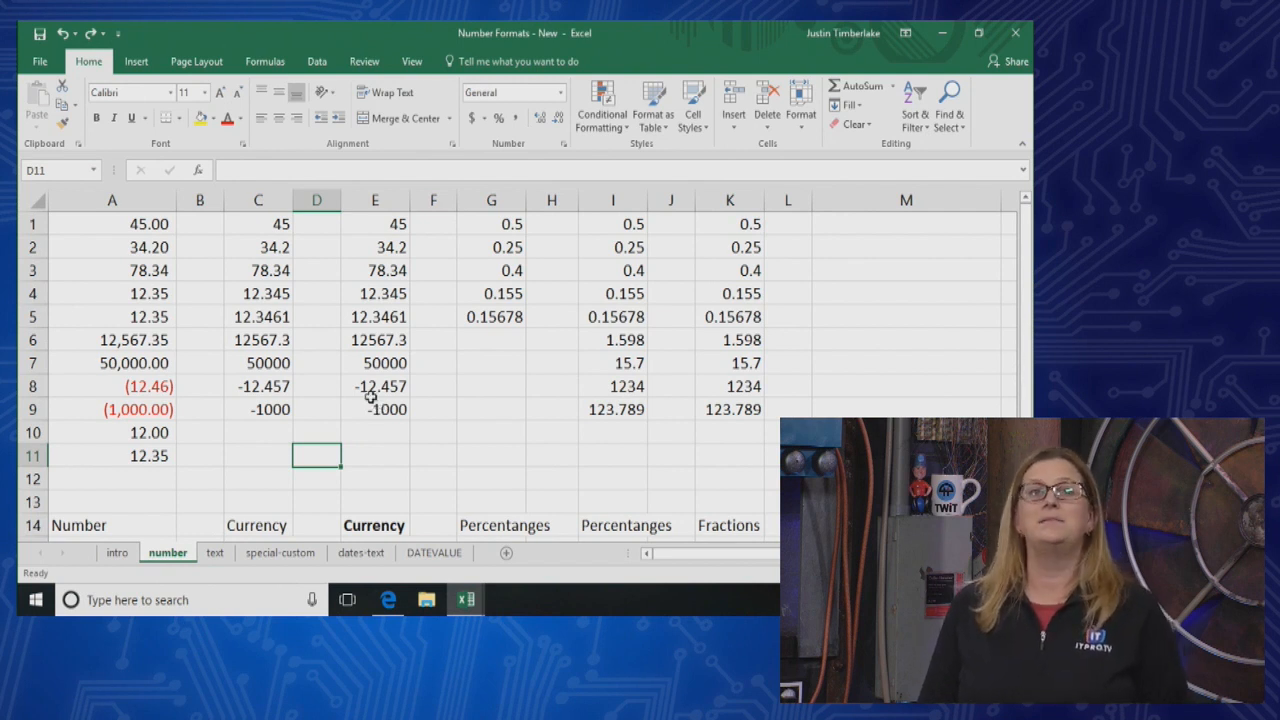
Format cells C1:C9 as Currency
{"action": "left_click_drag", "start_coordinate": [274, 232], "coordinate": [274, 403]}
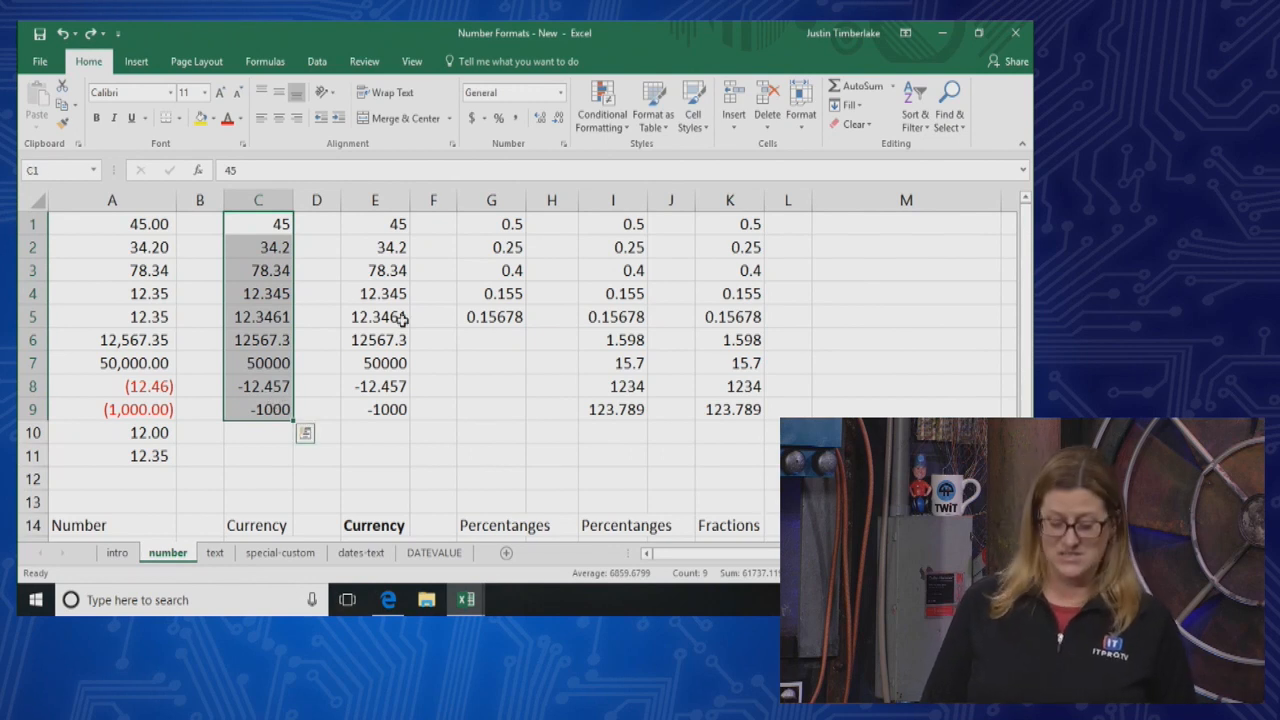
{"action": "left_click", "coordinate": [561, 92]}
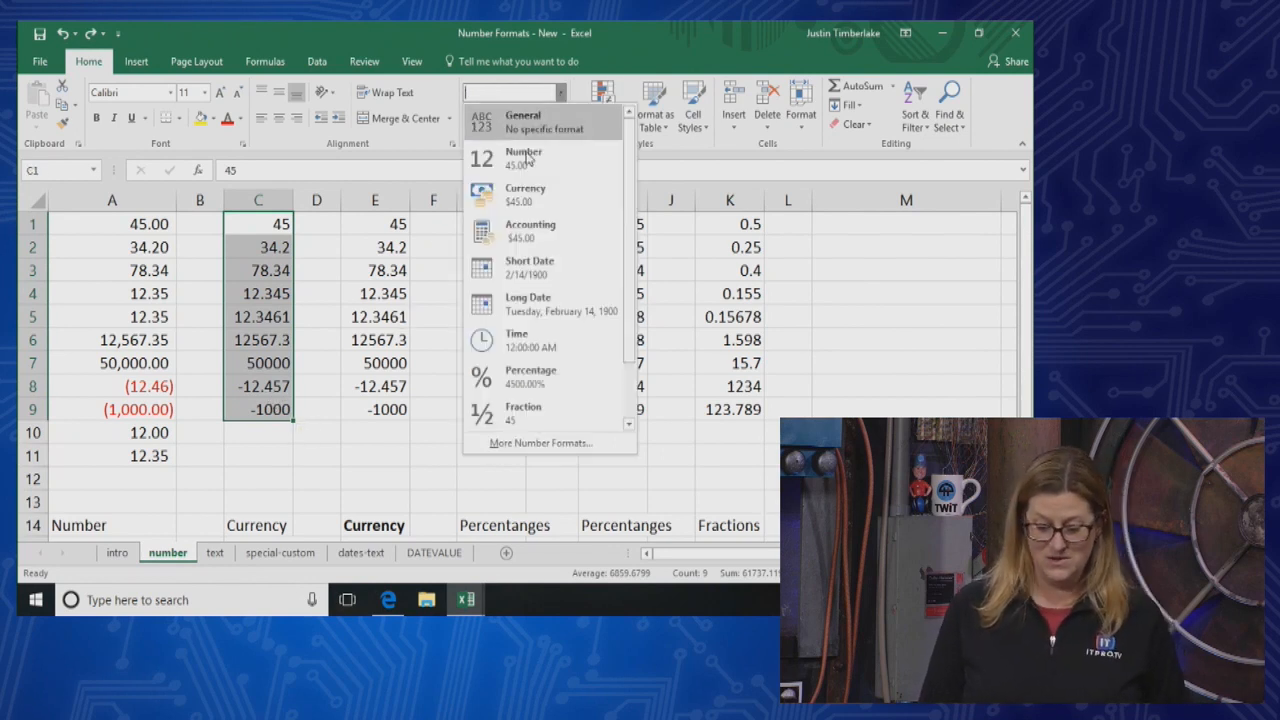
{"action": "left_click", "coordinate": [528, 191]}
Format cells E1:E9 as Accounting and deselect the range
{"action": "left_click_drag", "start_coordinate": [400, 226], "coordinate": [404, 410]}
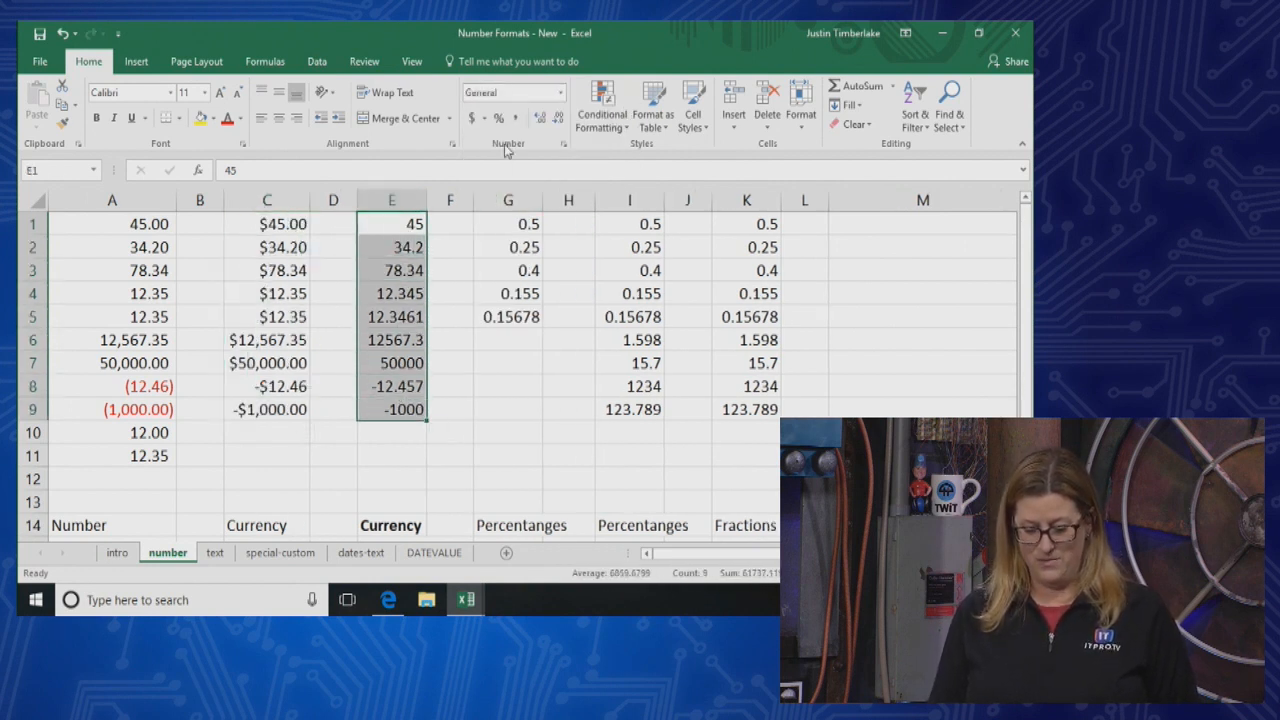
{"action": "left_click", "coordinate": [561, 92]}
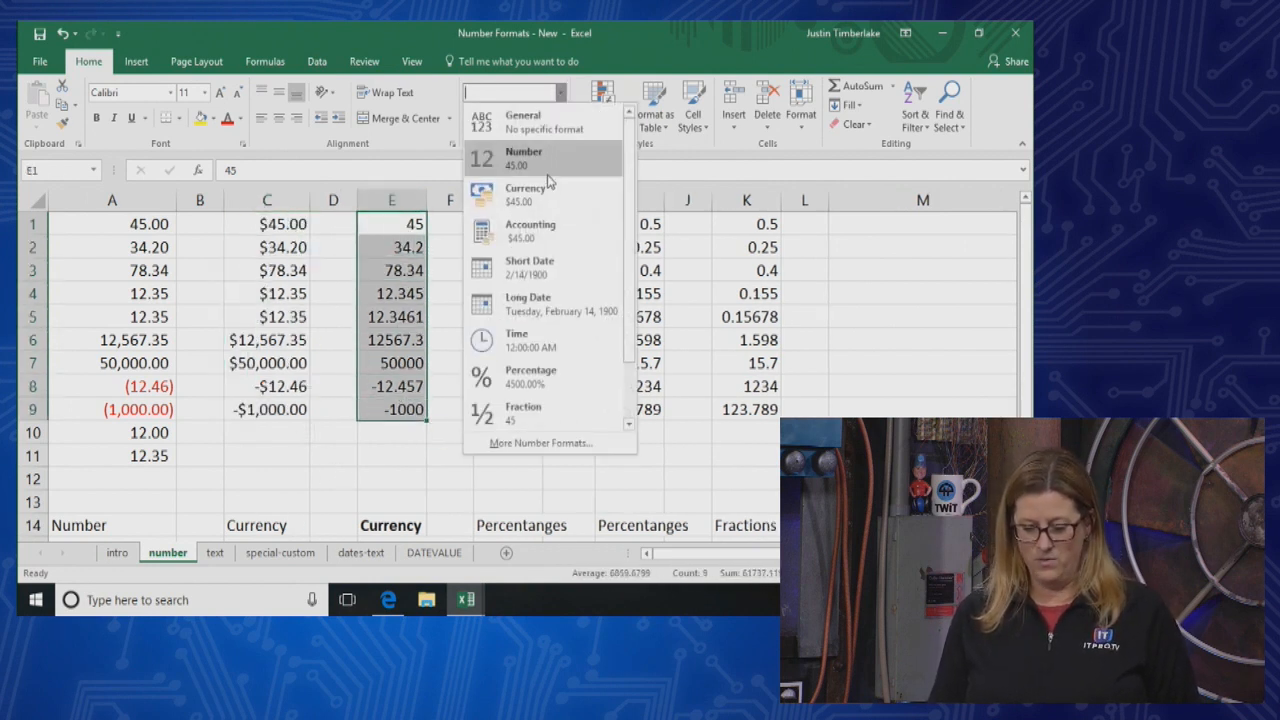
{"action": "left_click", "coordinate": [535, 235]}
{"action": "left_click", "coordinate": [529, 425]}
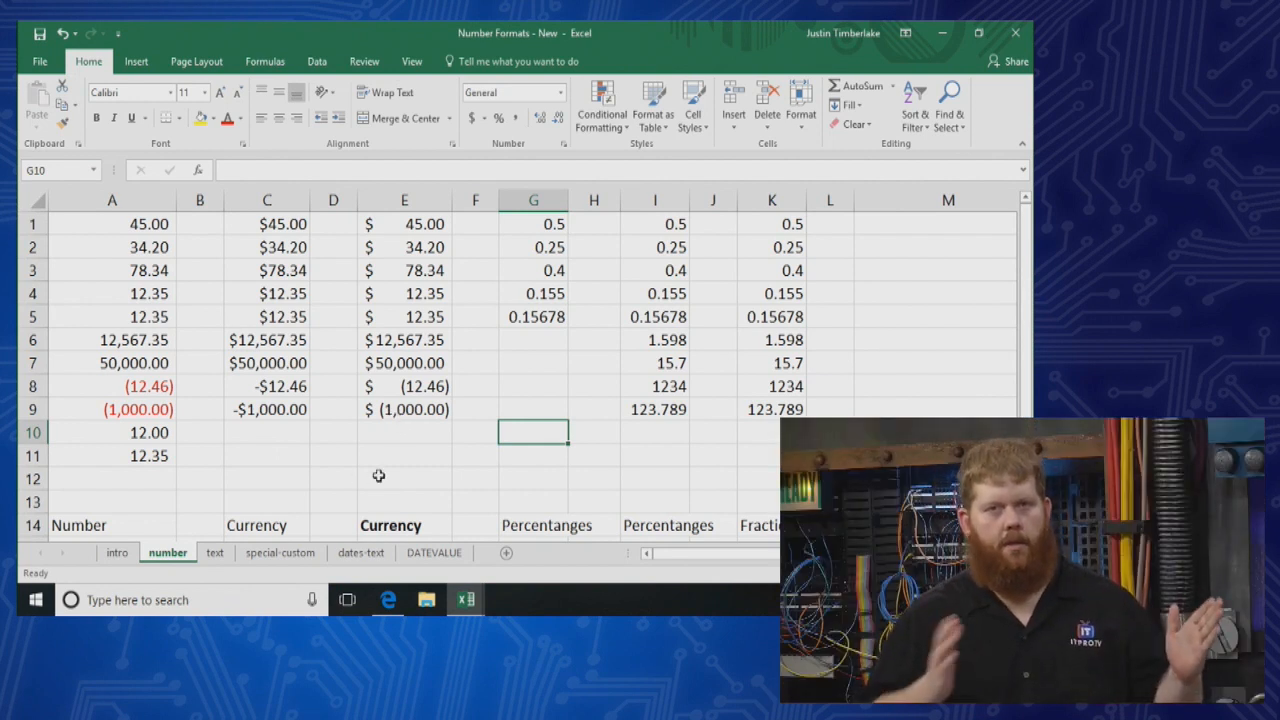
{"action": "left_click", "coordinate": [370, 452]}
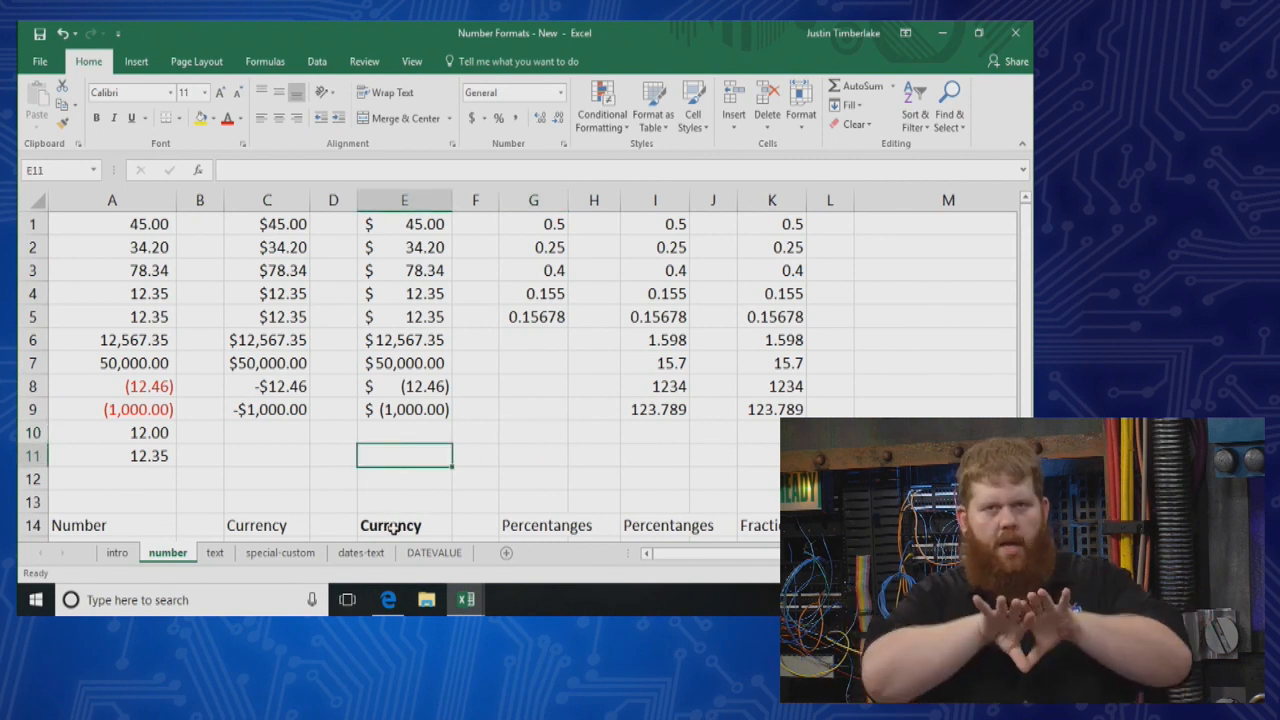
Remove the bold formatting from the Currency heading in cell E14
{"action": "left_click", "coordinate": [392, 528]}
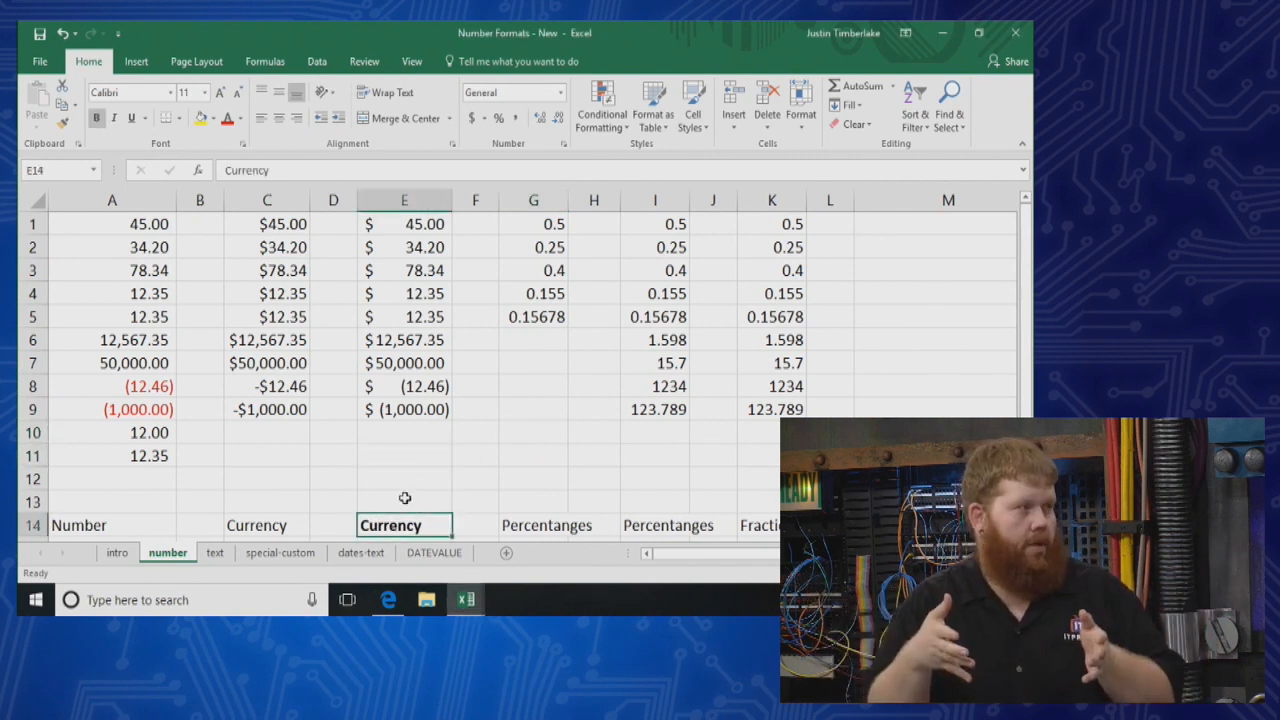
{"action": "key", "text": "ctrl+b"}
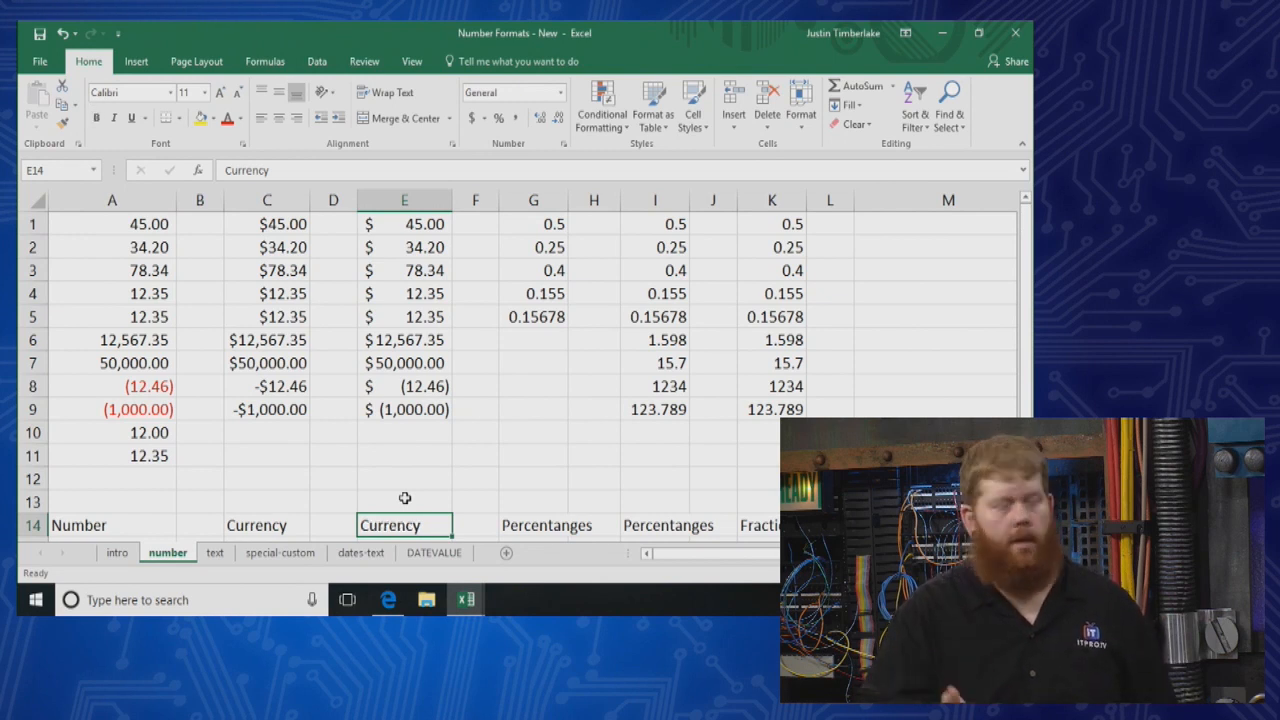
{"action": "left_click", "coordinate": [405, 498]}
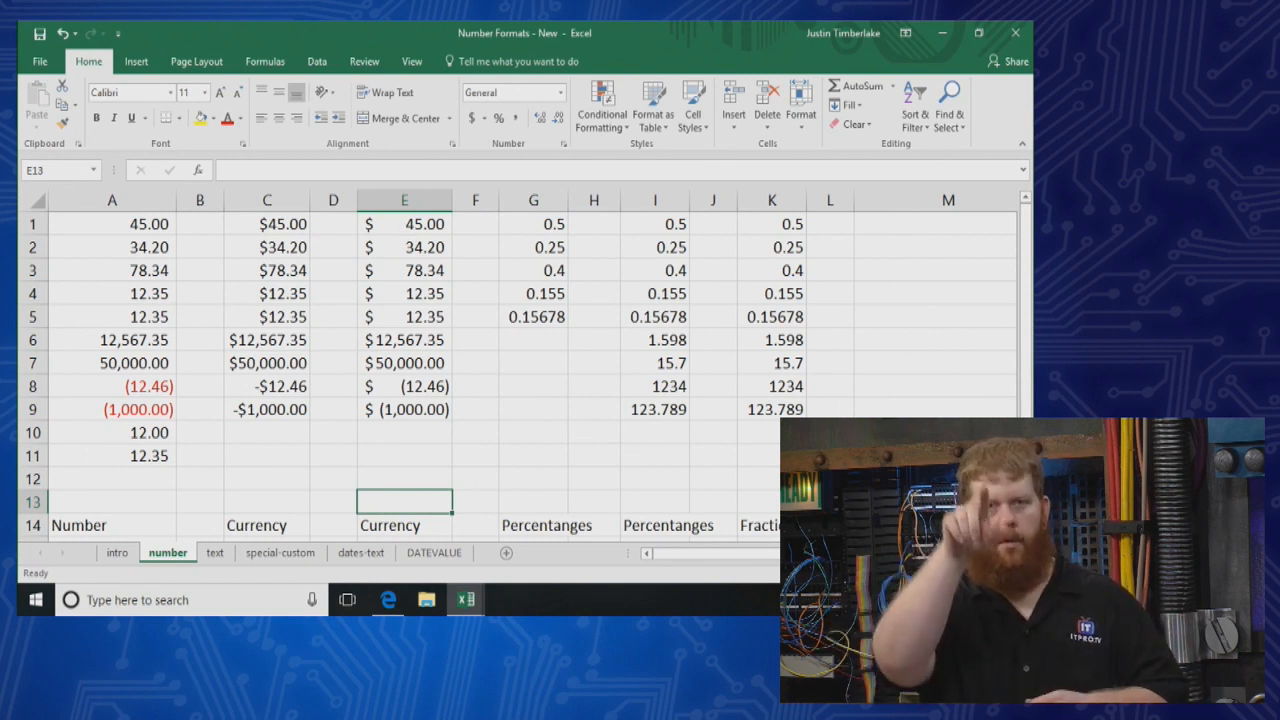
Compare columns C and E, and examine the Accounting and Currency options for E1:E9 in Format Cells without applying them
{"action": "left_click", "coordinate": [986, 573]}
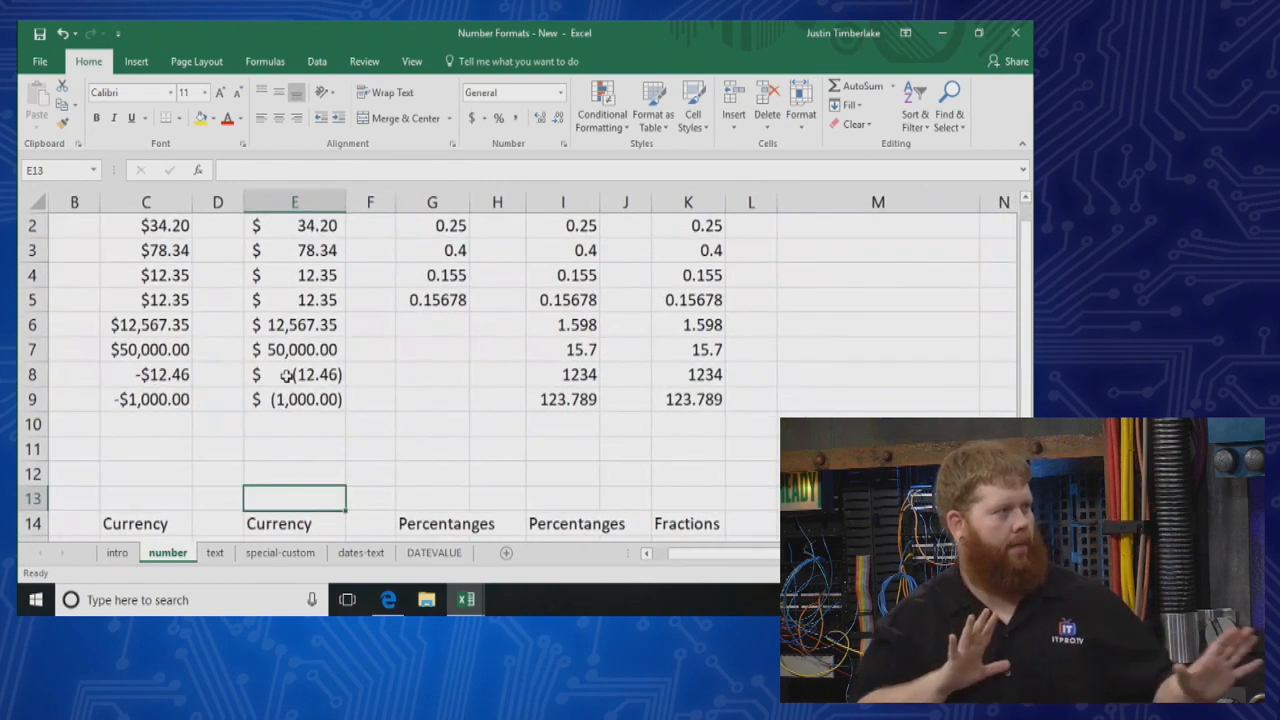
{"action": "scroll", "coordinate": [242, 369], "scroll_direction": "up", "scroll_amount": 1}
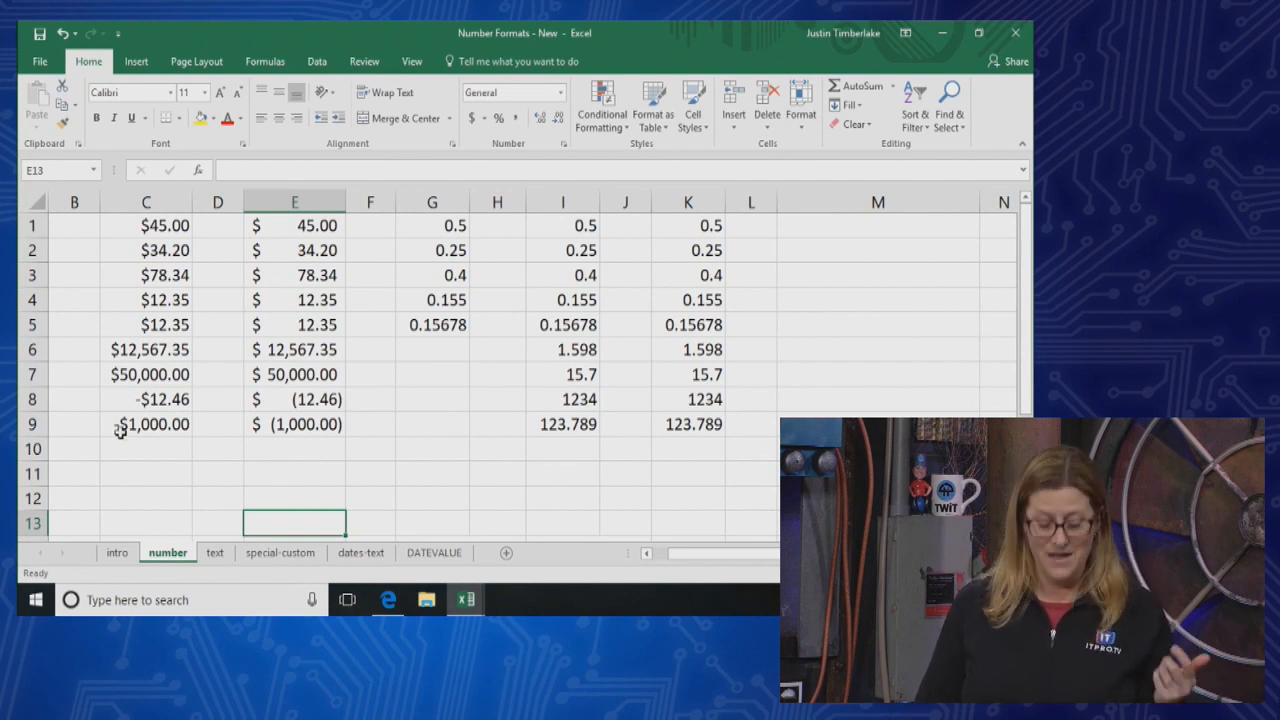
{"action": "left_click", "coordinate": [221, 453]}
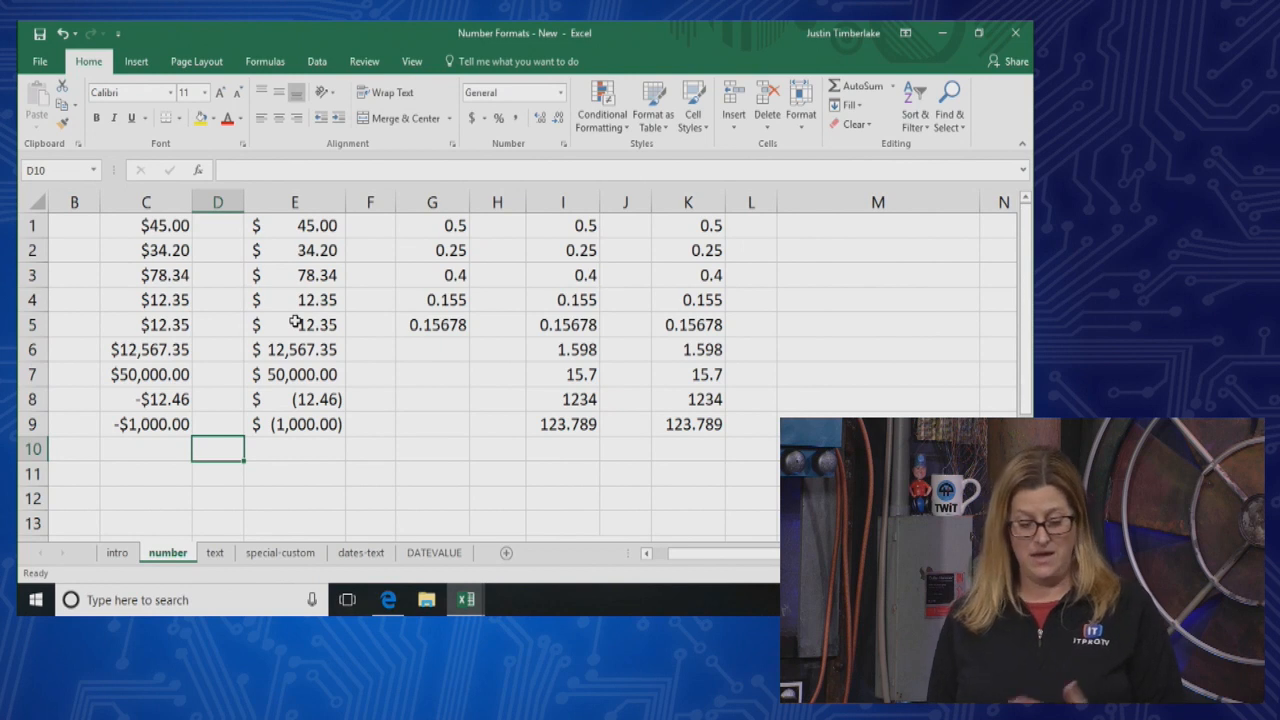
{"action": "left_click_drag", "start_coordinate": [285, 228], "coordinate": [285, 420]}
{"action": "left_click", "coordinate": [561, 93]}
{"action": "left_click", "coordinate": [517, 446]}
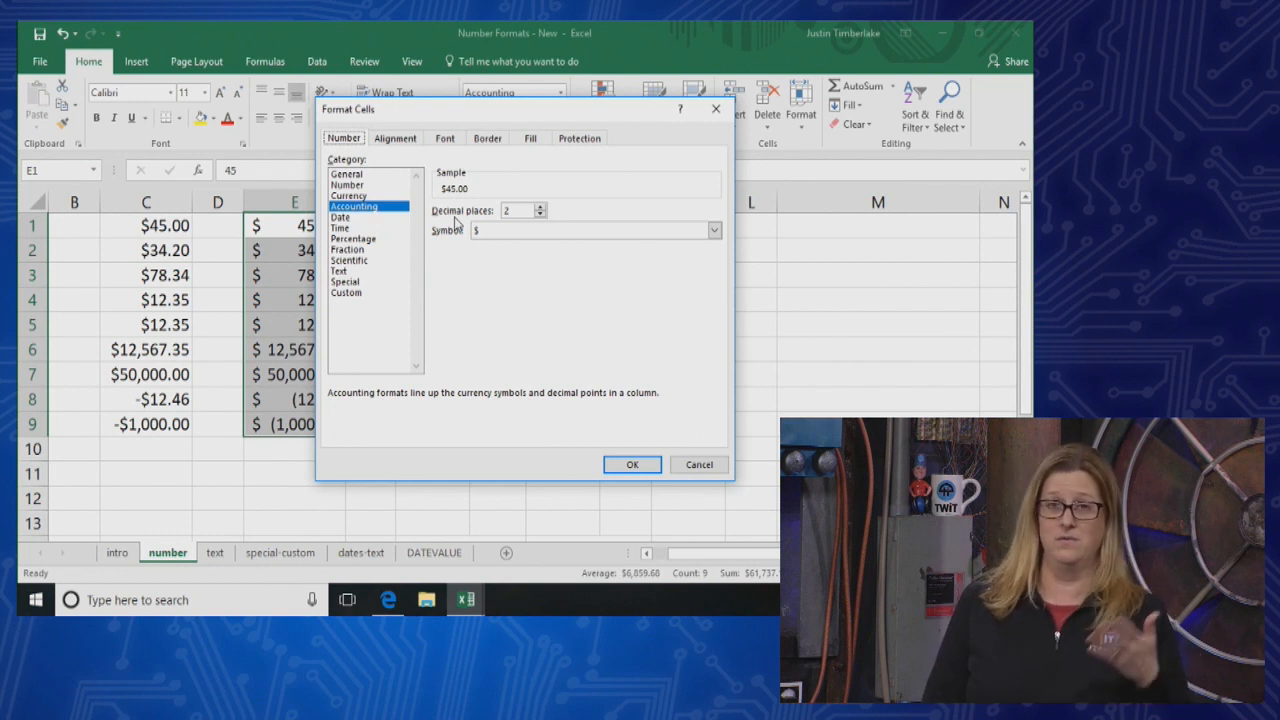
{"action": "left_click", "coordinate": [368, 196]}
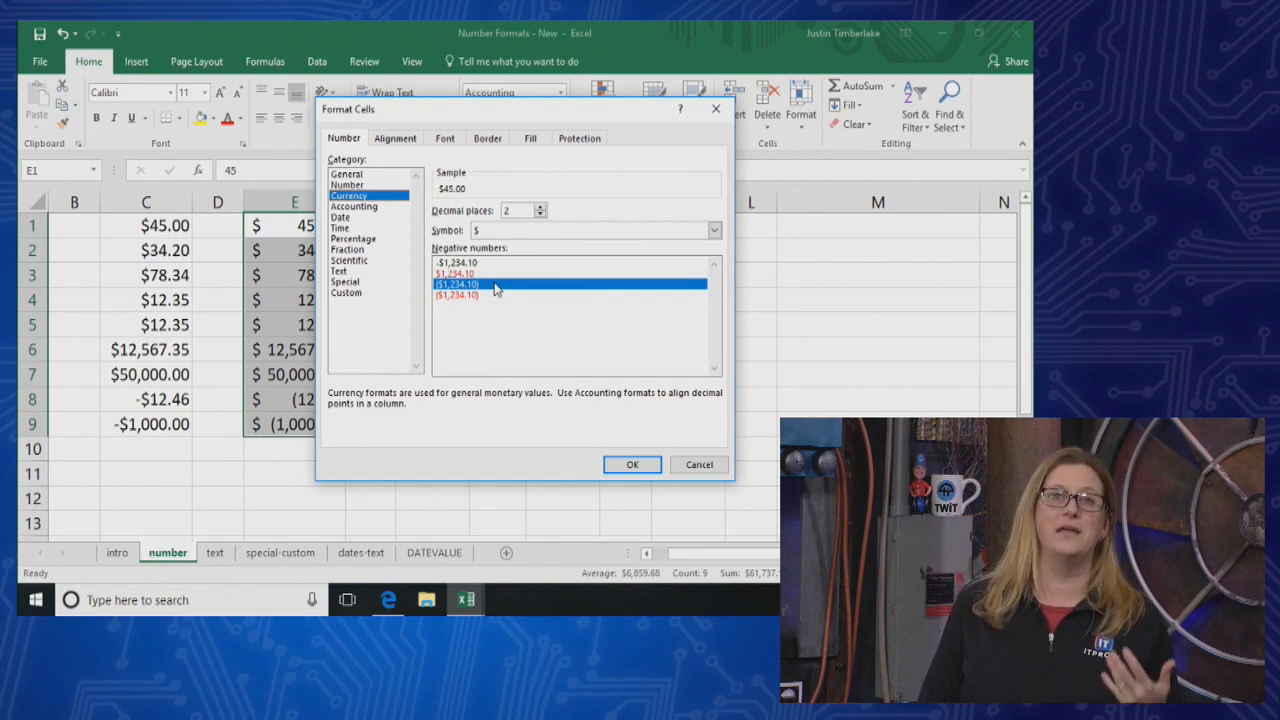
{"action": "left_click", "coordinate": [690, 466]}
{"action": "left_click", "coordinate": [414, 372]}
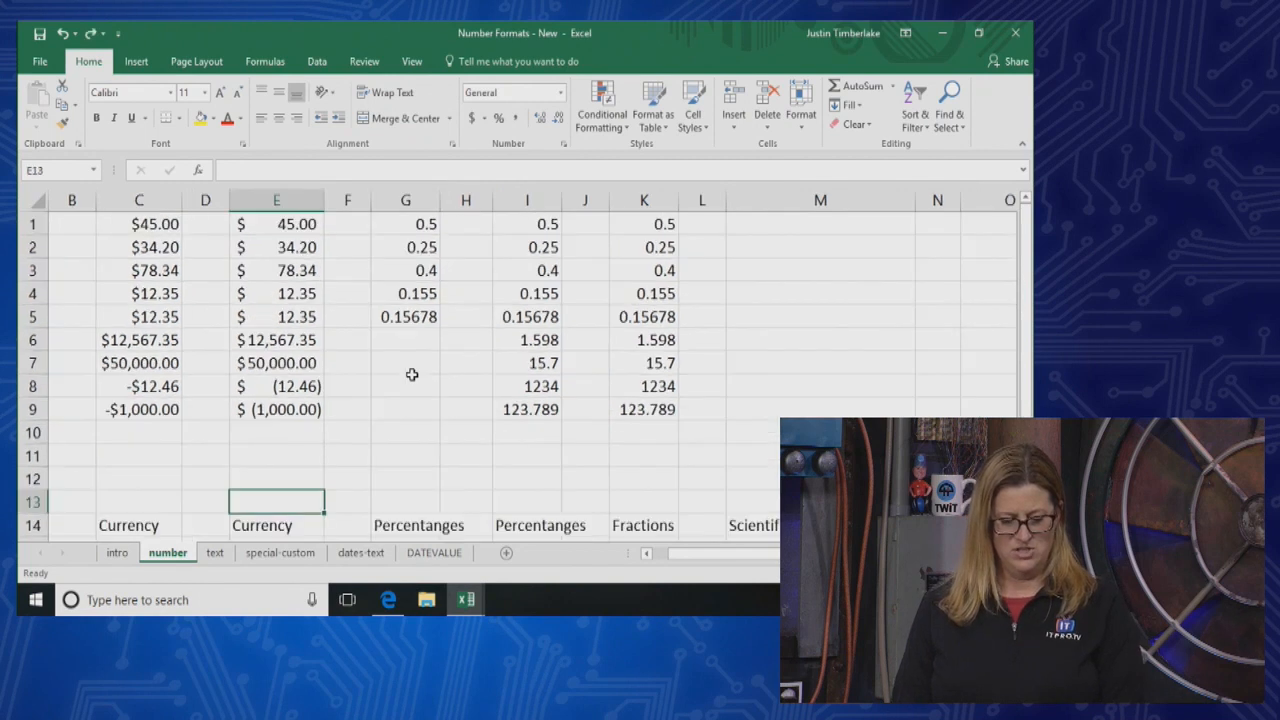
Undo the bold change in E14, the Accounting format in column E and the Currency format in column C
{"action": "key", "text": "ctrl+z"}
{"action": "key", "text": "ctrl+z"}
{"action": "key", "text": "ctrl+z"}
{"action": "key", "text": "ctrl+z"}
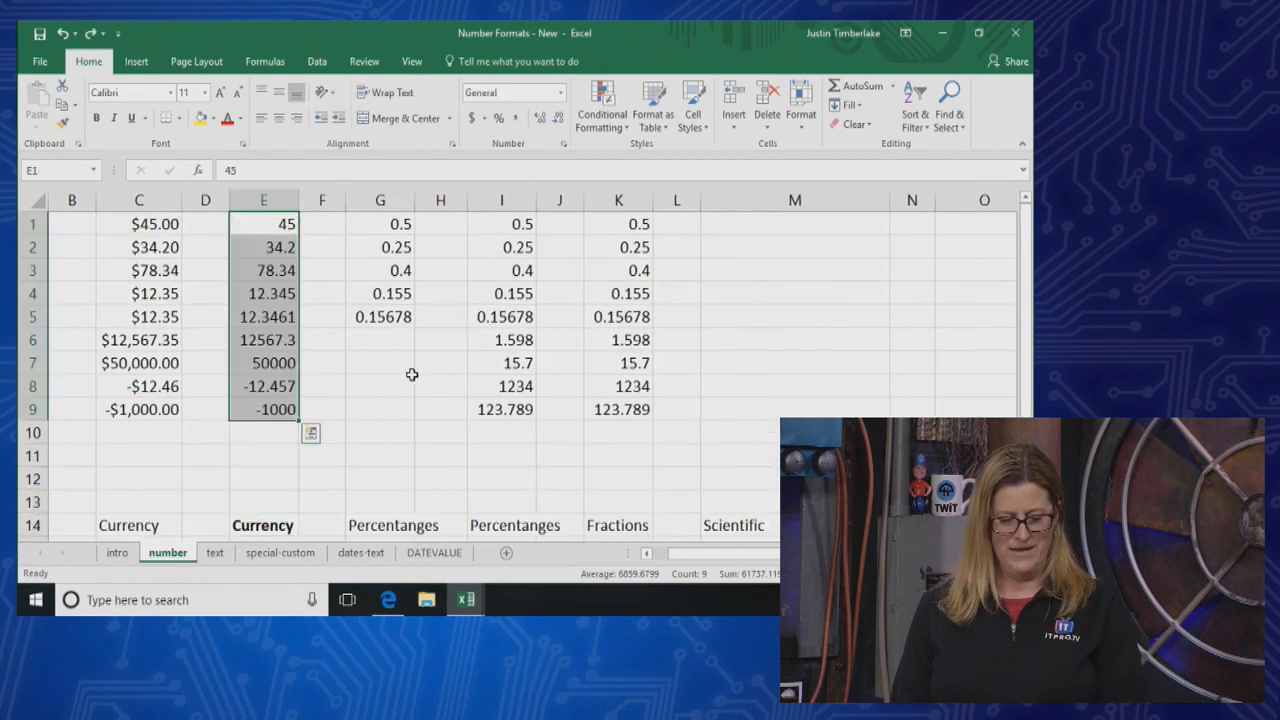
{"action": "left_click", "coordinate": [394, 390]}
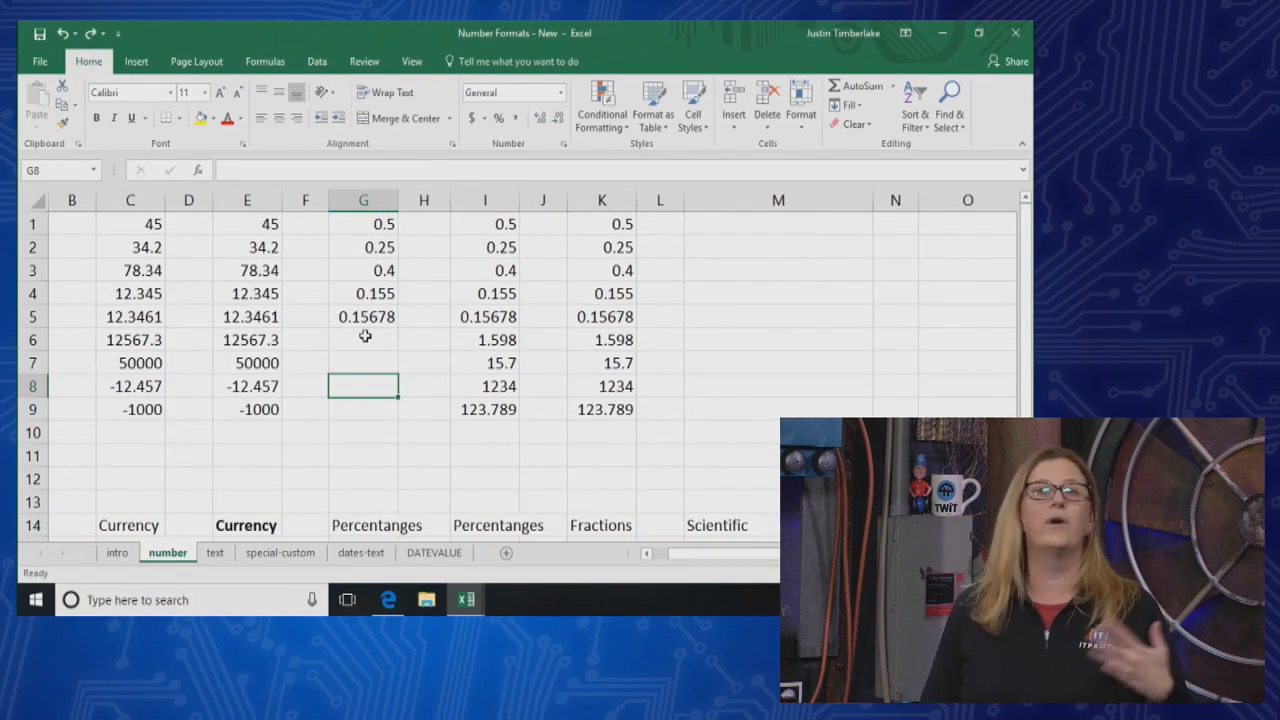
Apply the Accounting number format with the dollar symbol to cells E1:E9
{"action": "left_click_drag", "start_coordinate": [251, 223], "coordinate": [245, 418]}
{"action": "left_click", "coordinate": [471, 118]}
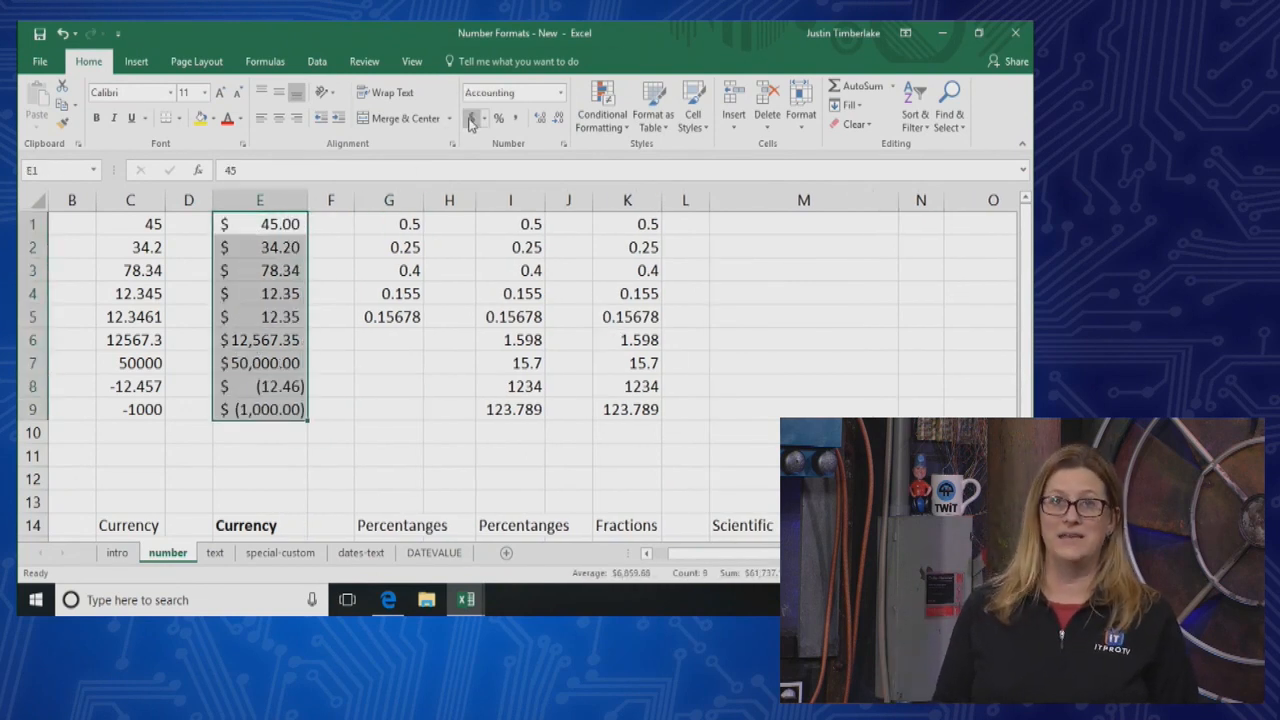
Apply the Accounting number format with the Euro (€ 123) symbol to cells C1:C9
{"action": "left_click_drag", "start_coordinate": [131, 232], "coordinate": [122, 420]}
{"action": "left_click", "coordinate": [485, 118]}
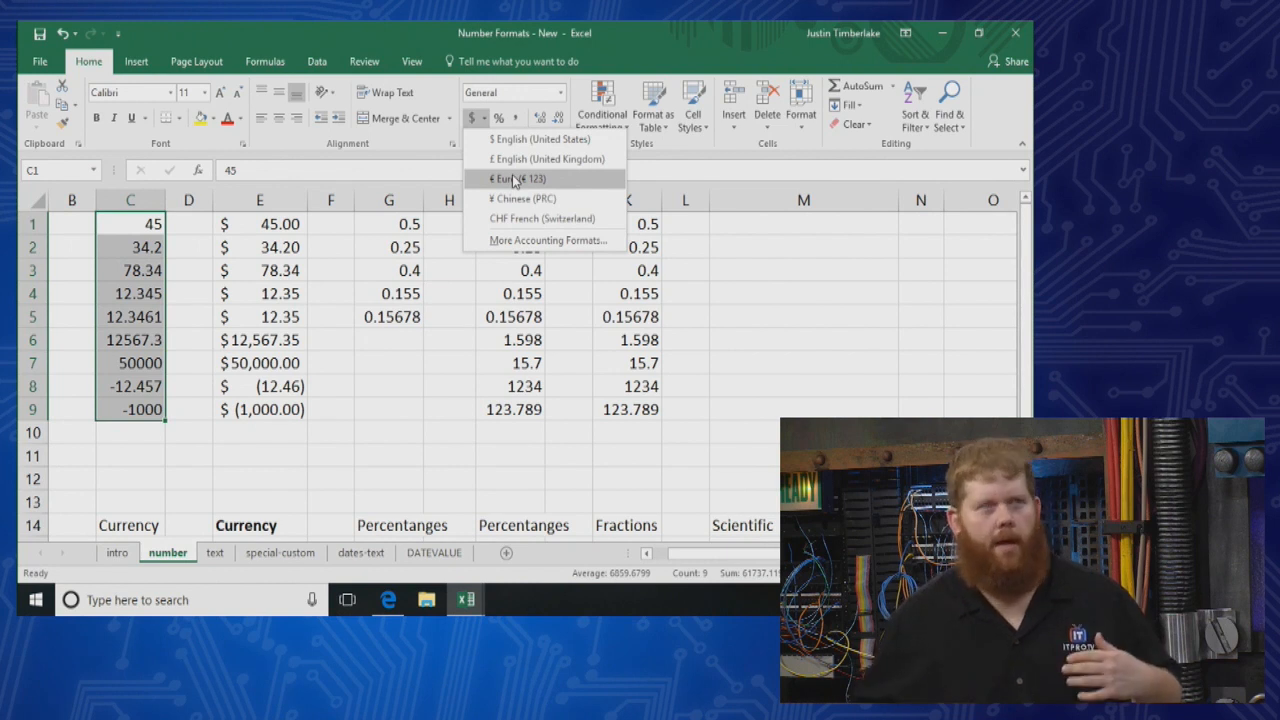
{"action": "left_click", "coordinate": [512, 178]}
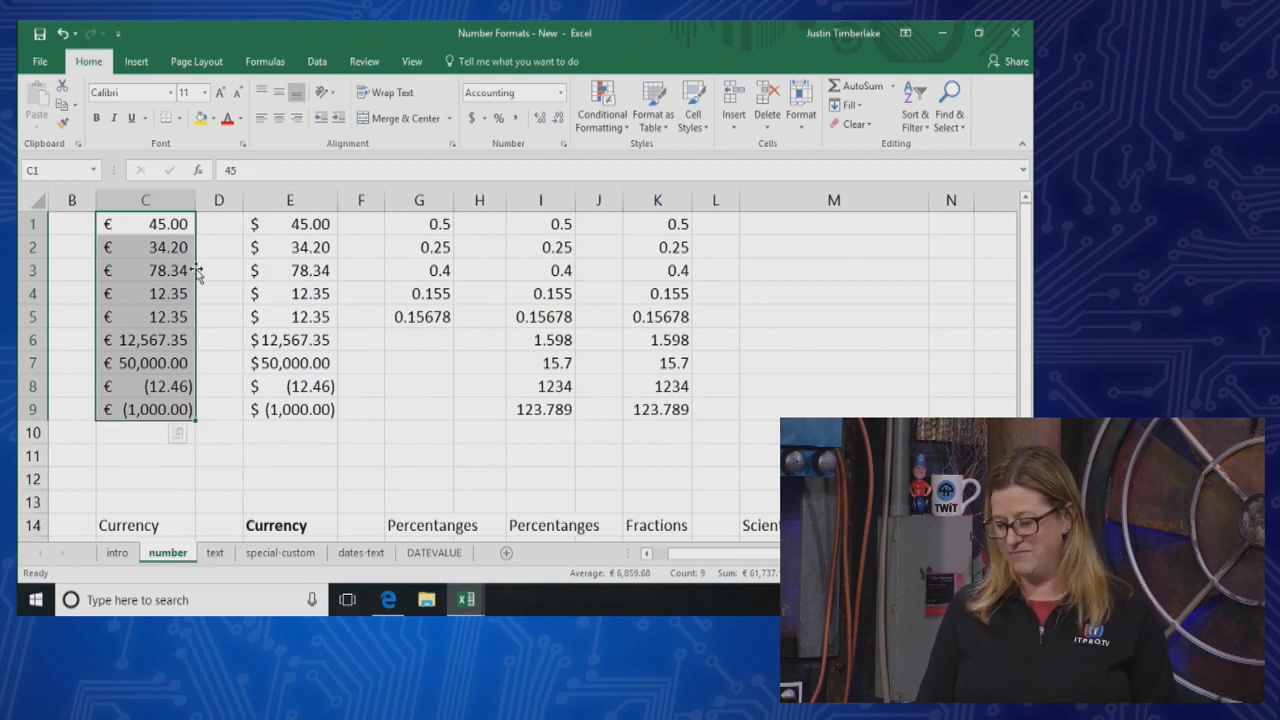
{"action": "left_click_drag", "start_coordinate": [300, 316], "coordinate": [408, 416]}
{"action": "left_click", "coordinate": [410, 415]}
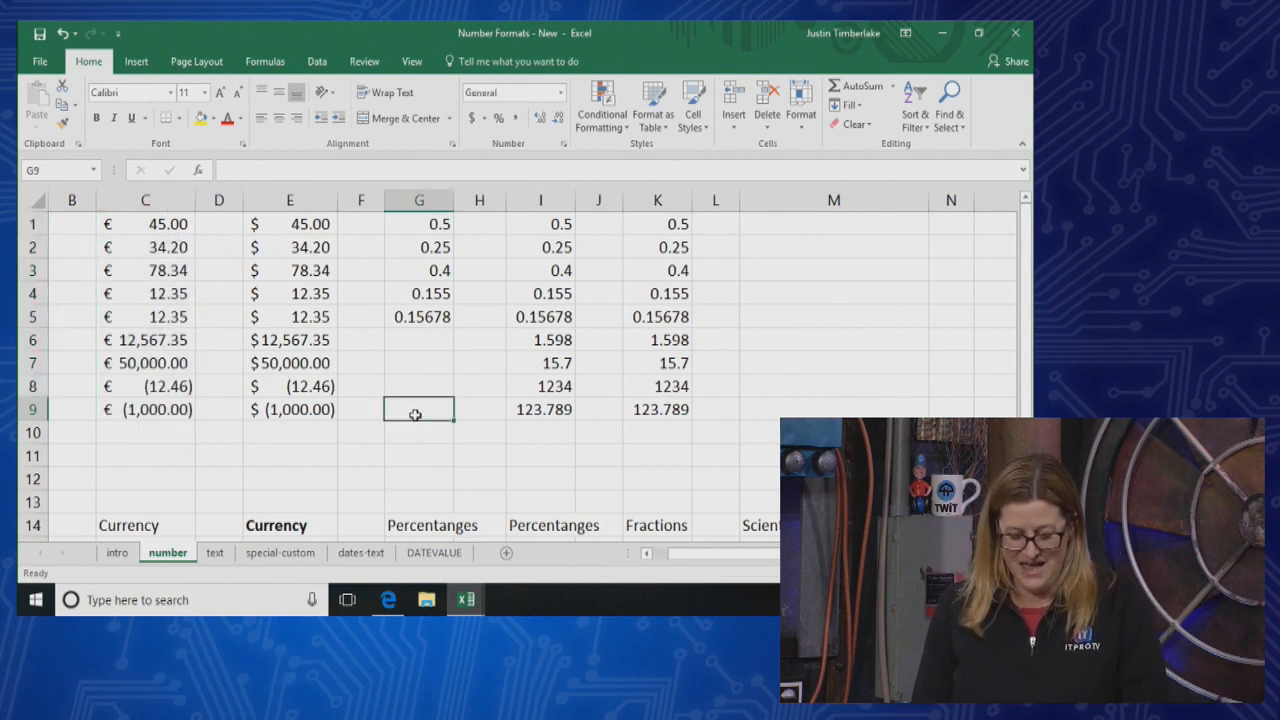
{"action": "left_click", "coordinate": [507, 479]}
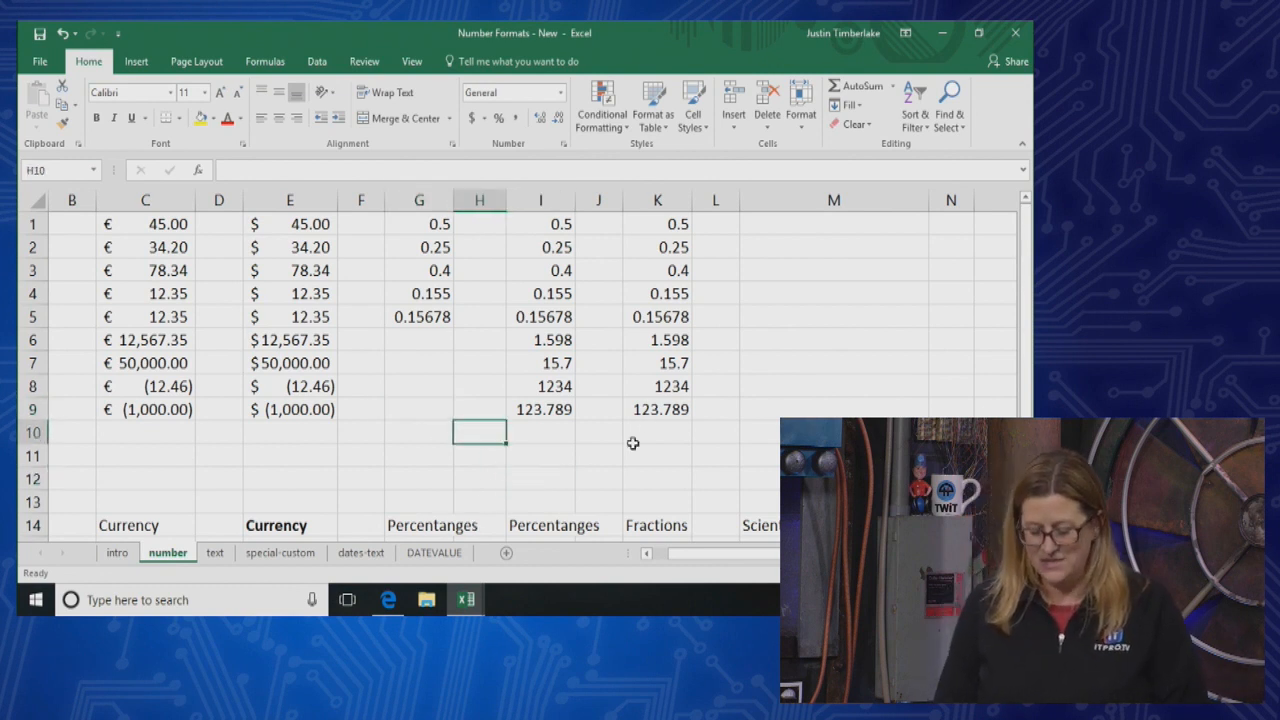
{"action": "left_click", "coordinate": [466, 365]}
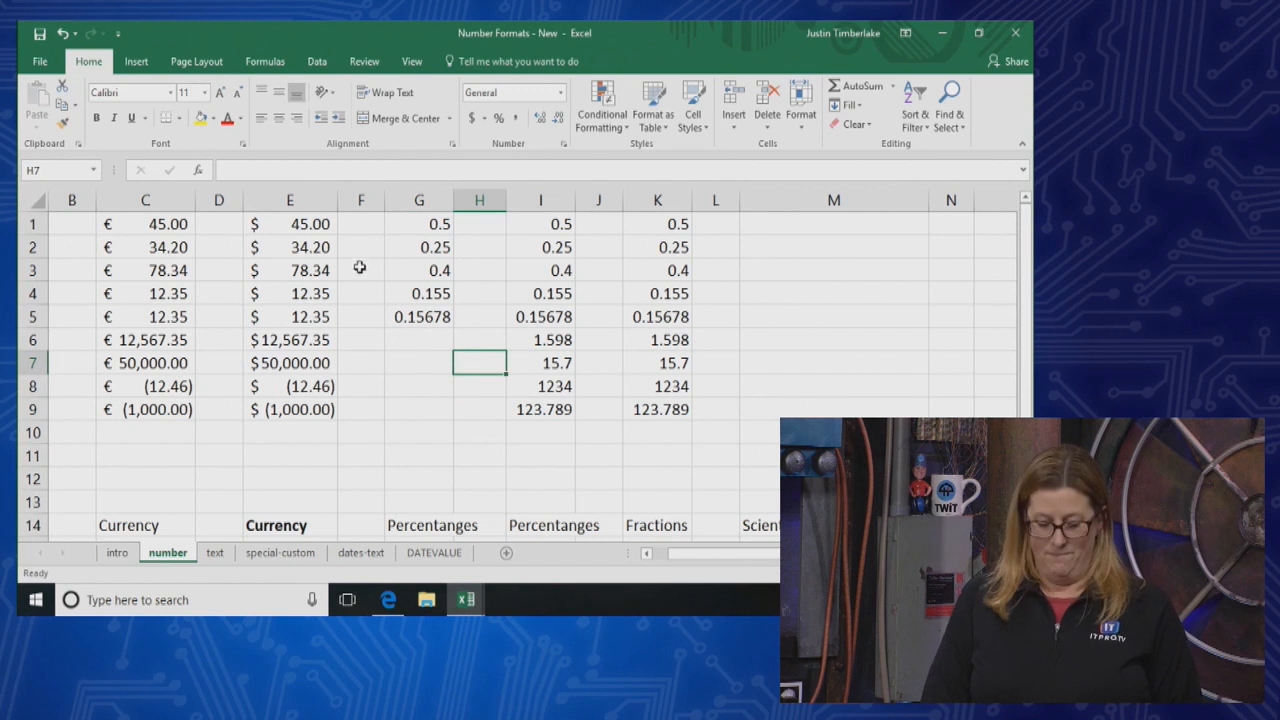
Apply the Percent Style to the decimal values in G1:G5, undo it once and reapply it
{"action": "left_click", "coordinate": [433, 224]}
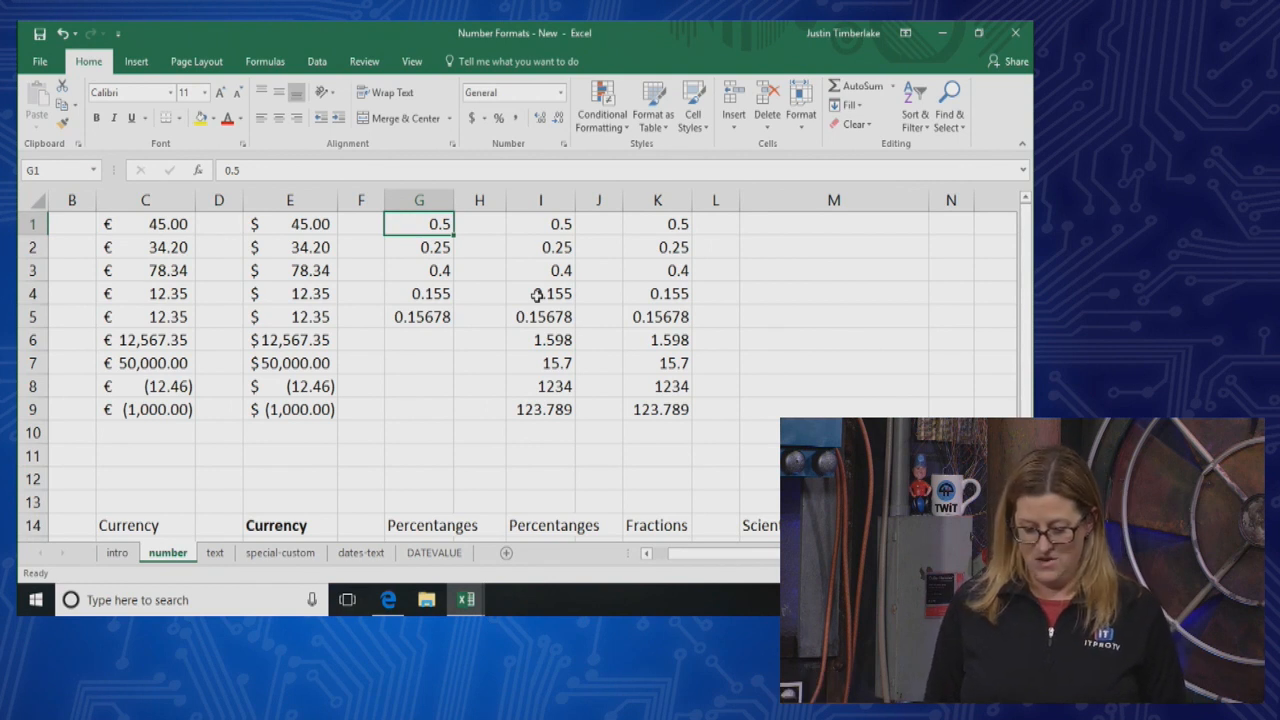
{"action": "key", "text": "Down"}
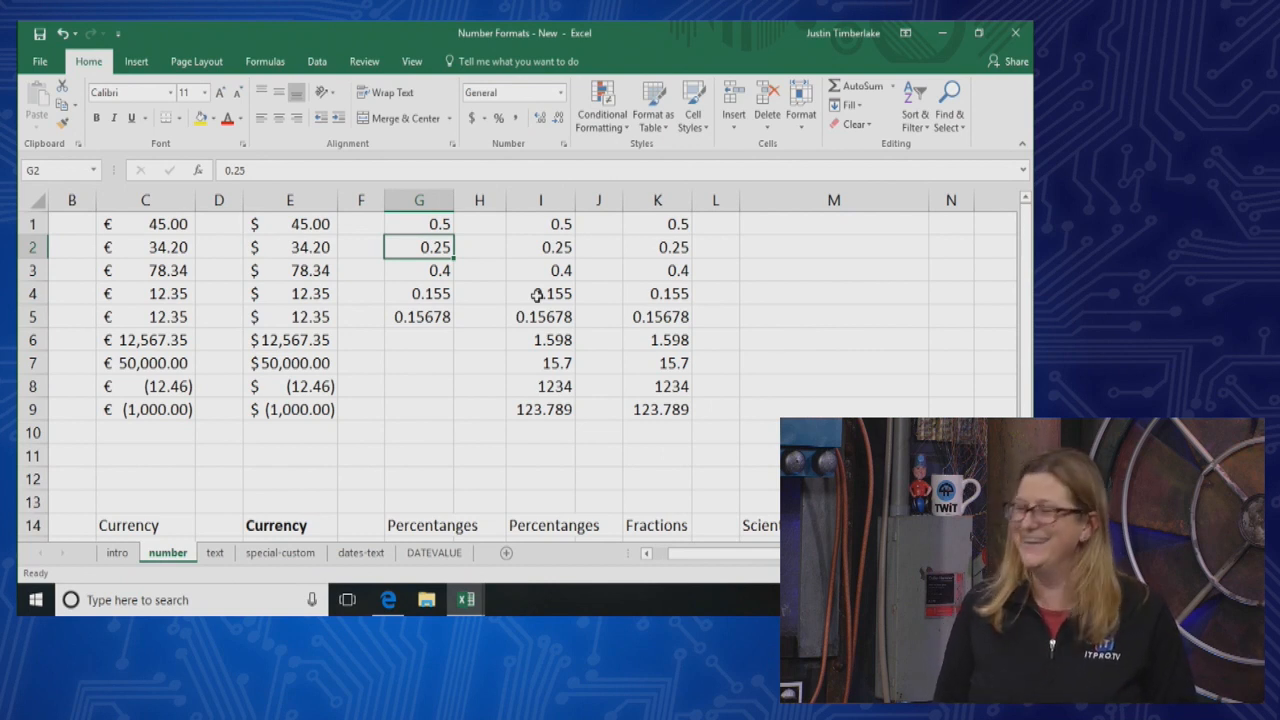
{"action": "left_click", "coordinate": [435, 318]}
{"action": "left_click_drag", "start_coordinate": [437, 223], "coordinate": [443, 332]}
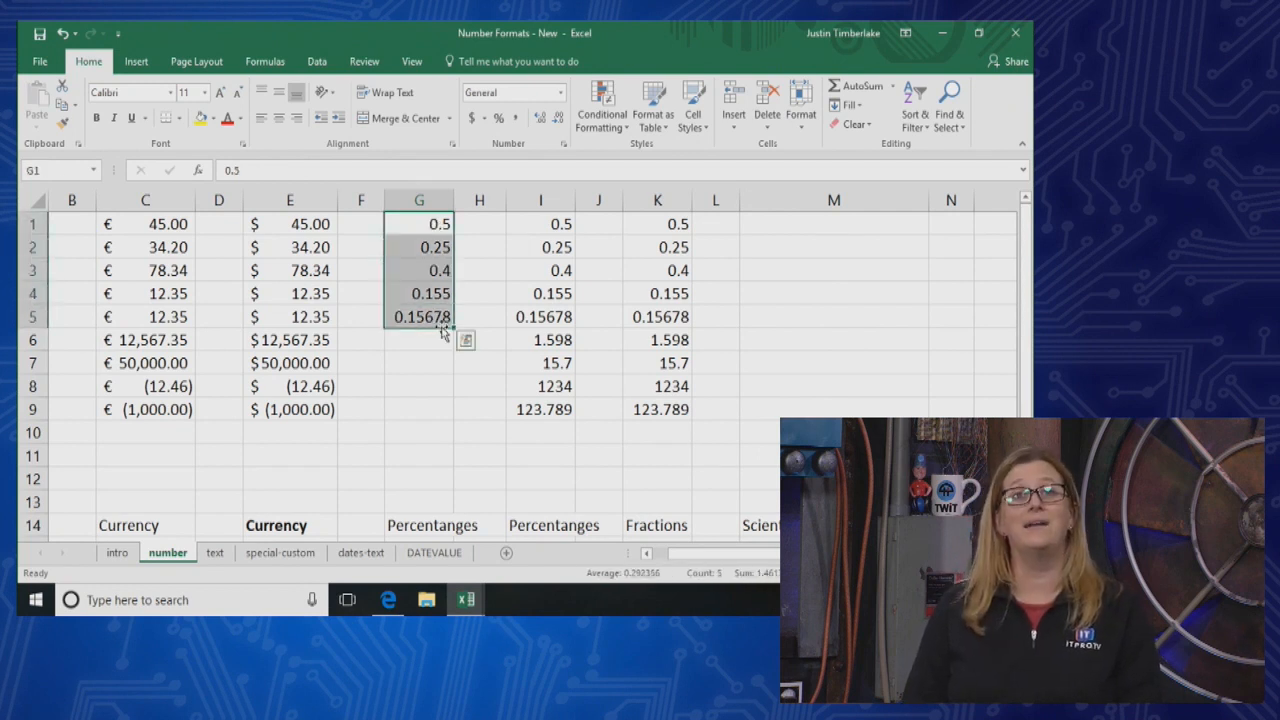
{"action": "left_click", "coordinate": [497, 119]}
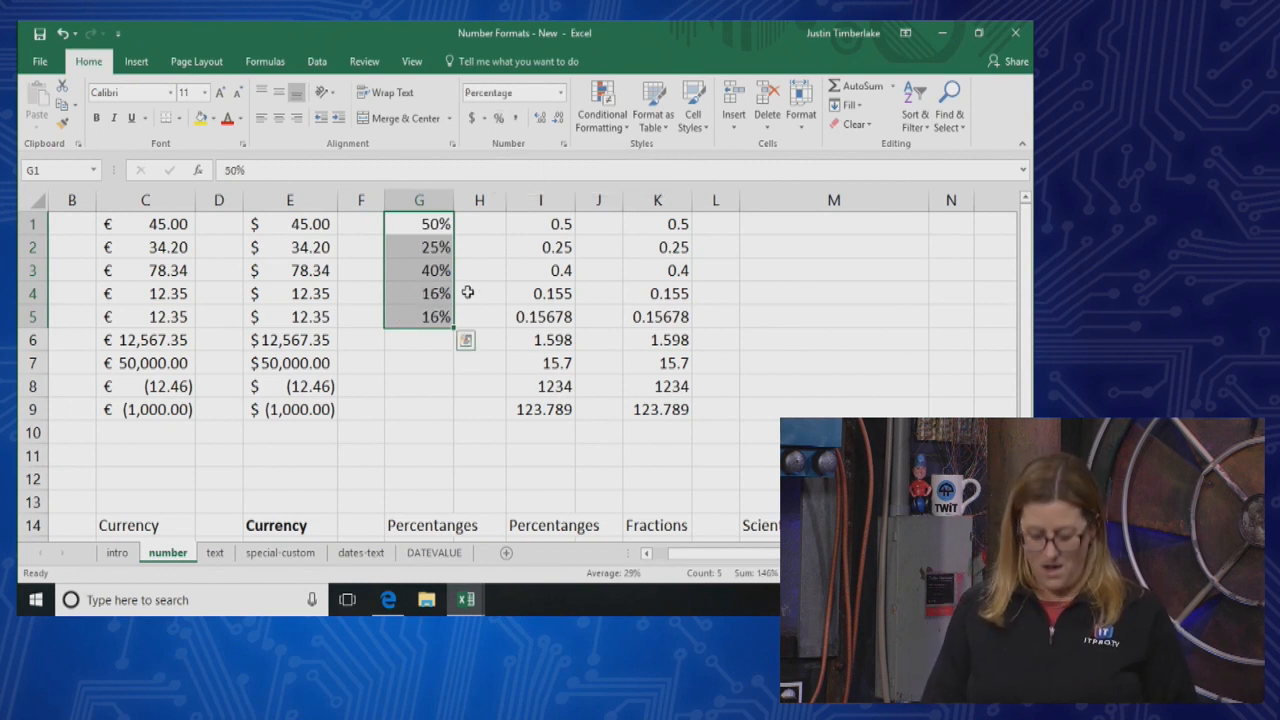
{"action": "key", "text": "ctrl+z"}
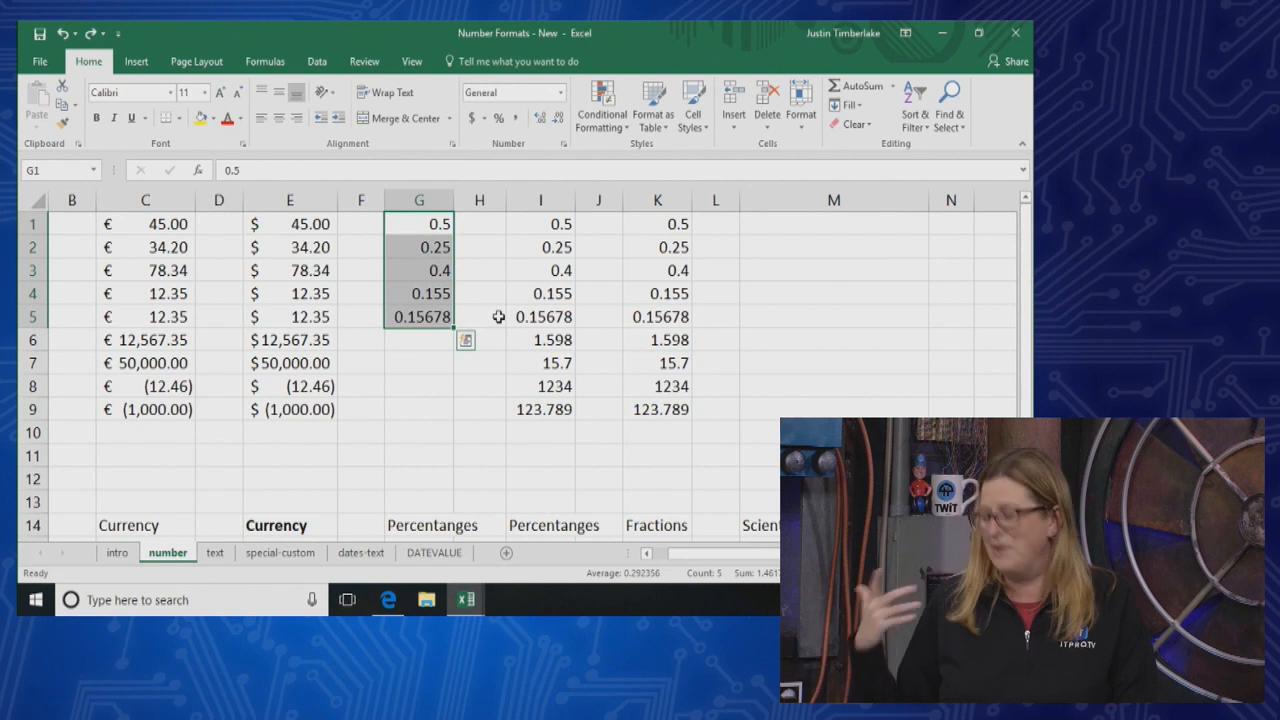
{"action": "left_click", "coordinate": [498, 119]}
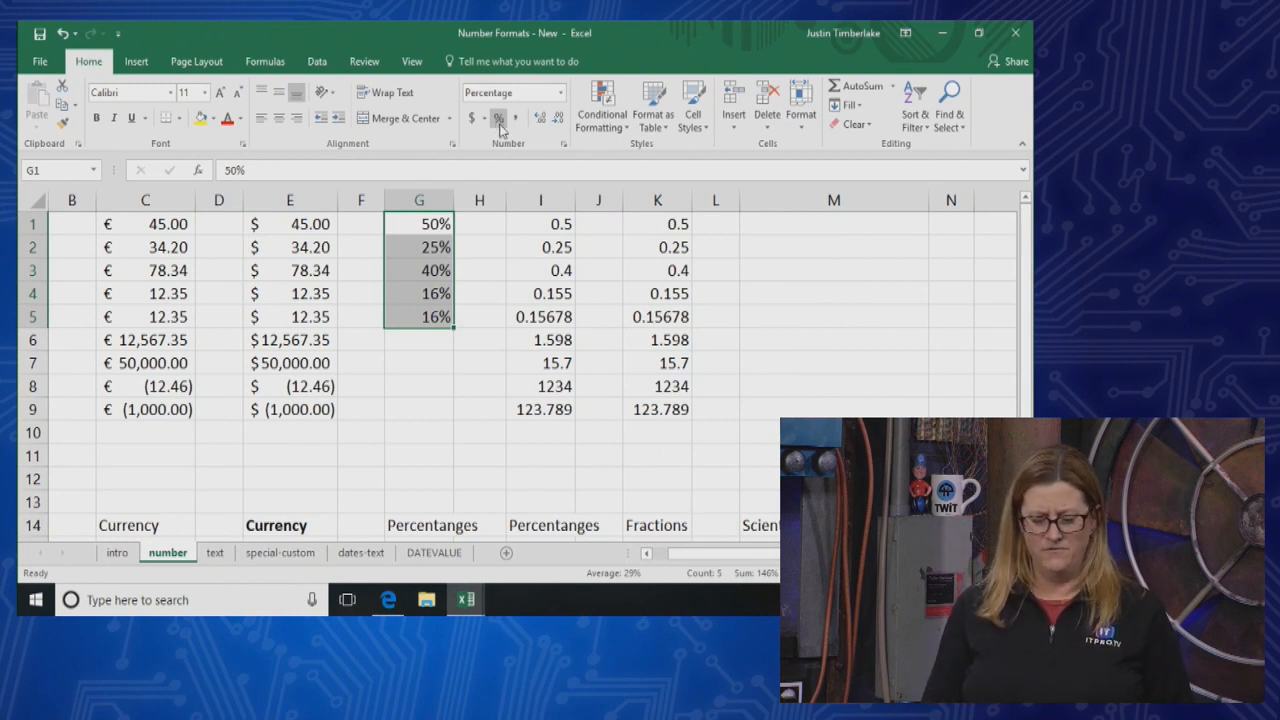
Apply the Percent Style to cells I1:I12 and autofit the width of column I
{"action": "left_click", "coordinate": [549, 316]}
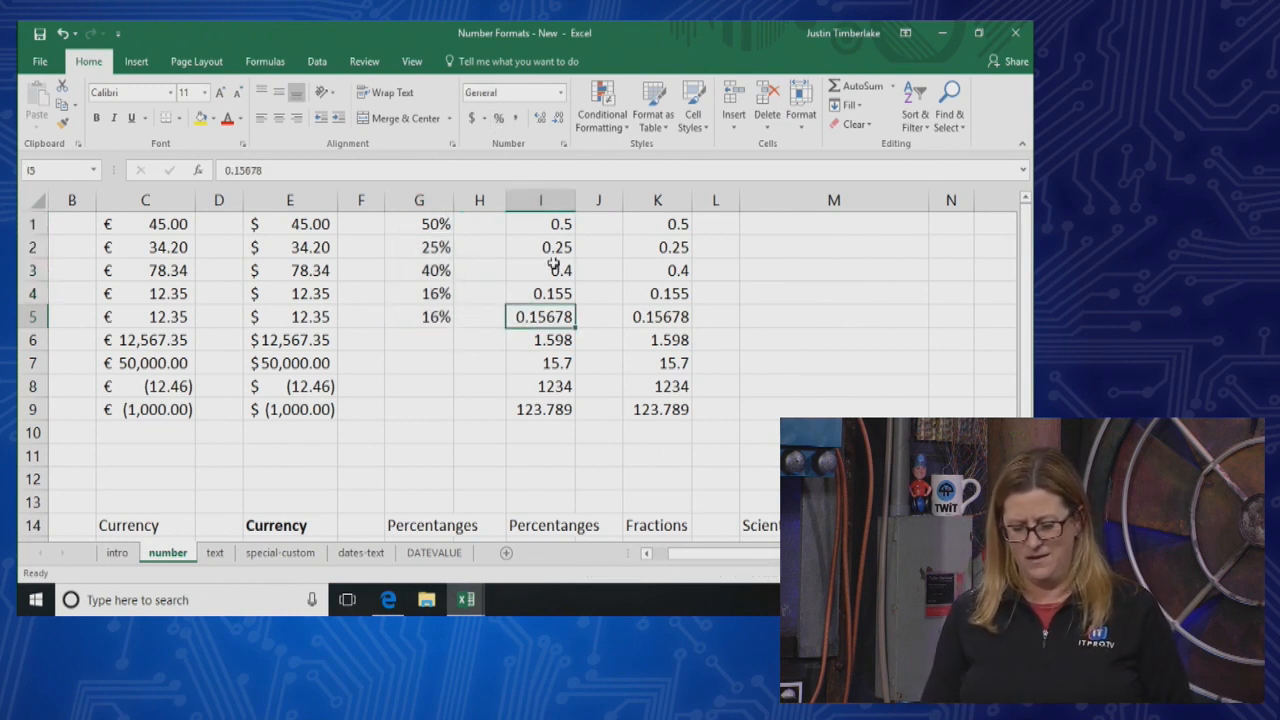
{"action": "left_click_drag", "start_coordinate": [558, 226], "coordinate": [554, 479]}
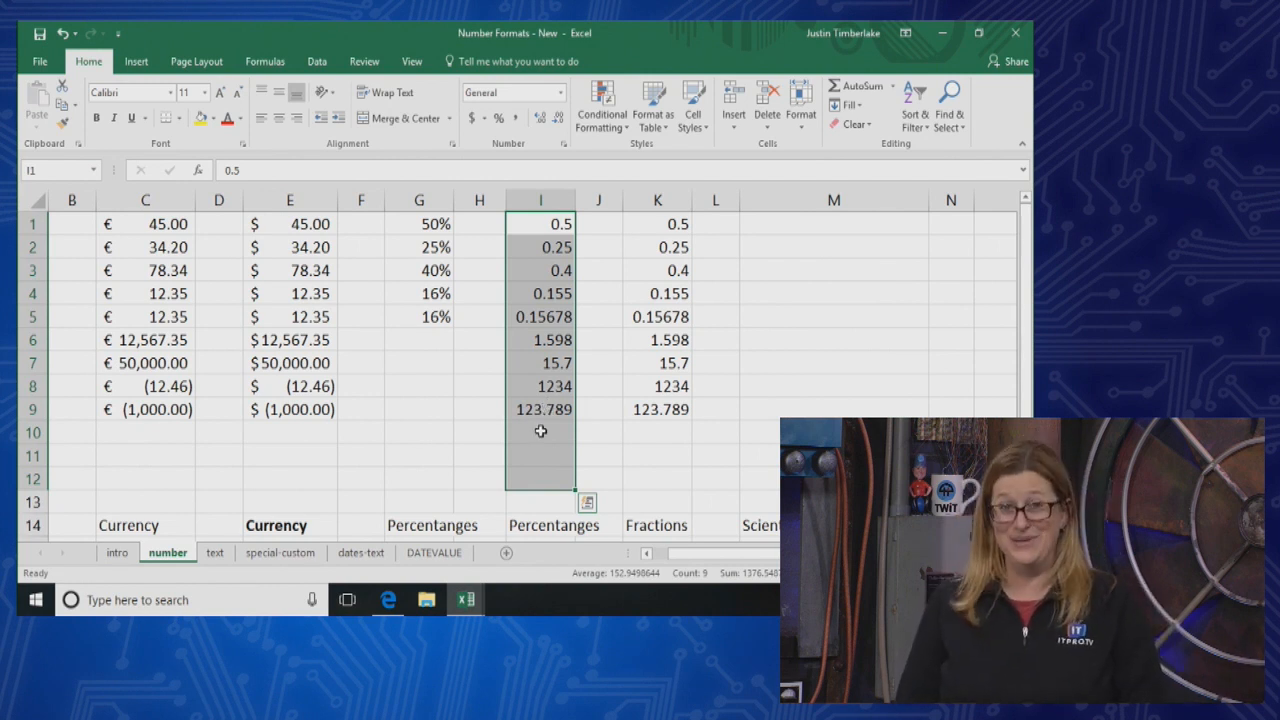
{"action": "left_click", "coordinate": [500, 117]}
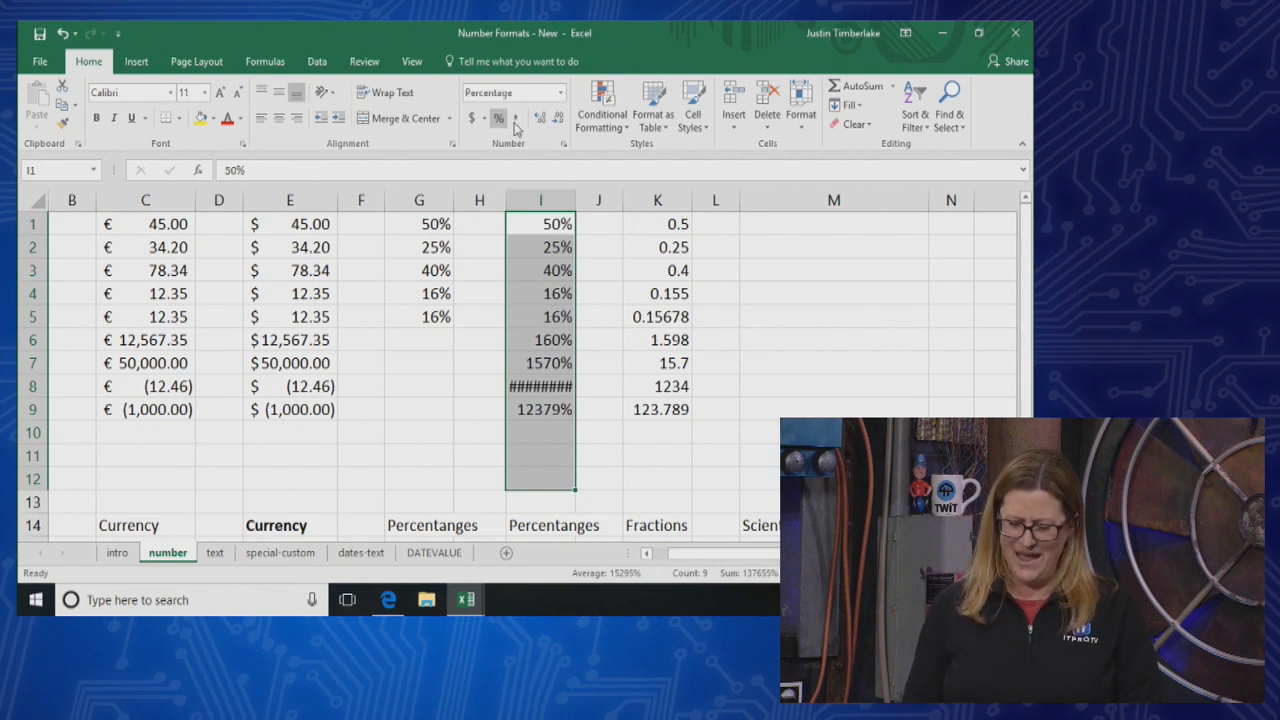
{"action": "double_click", "coordinate": [575, 200]}
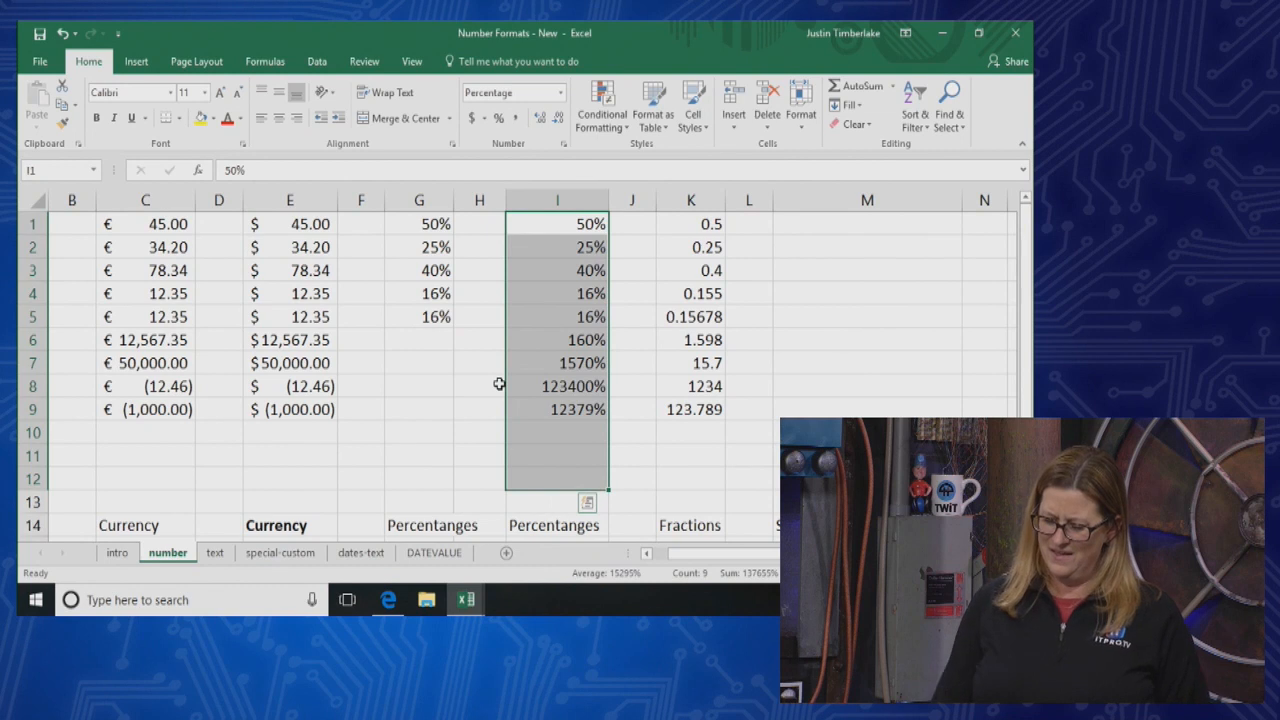
Enter 12.56% in cell I10 and 1.45% in cell I11
{"action": "left_click", "coordinate": [598, 360]}
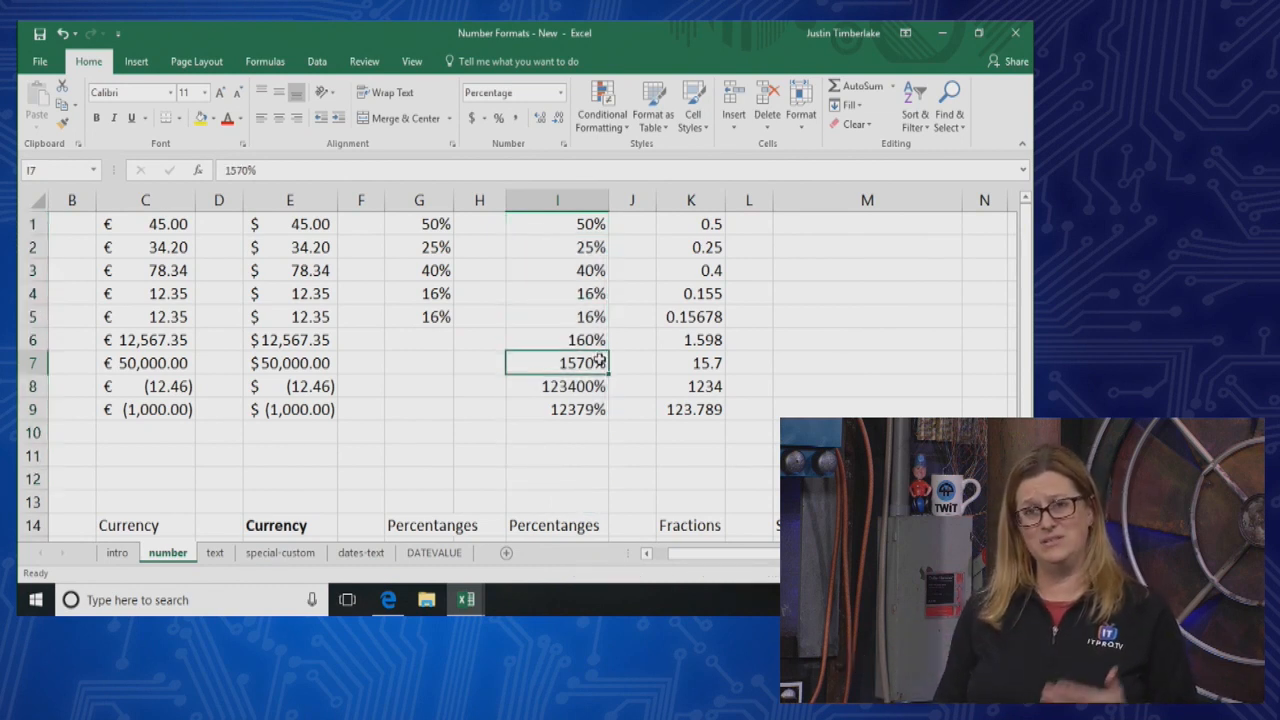
{"action": "left_click", "coordinate": [581, 428]}
{"action": "type", "text": "12.56"}
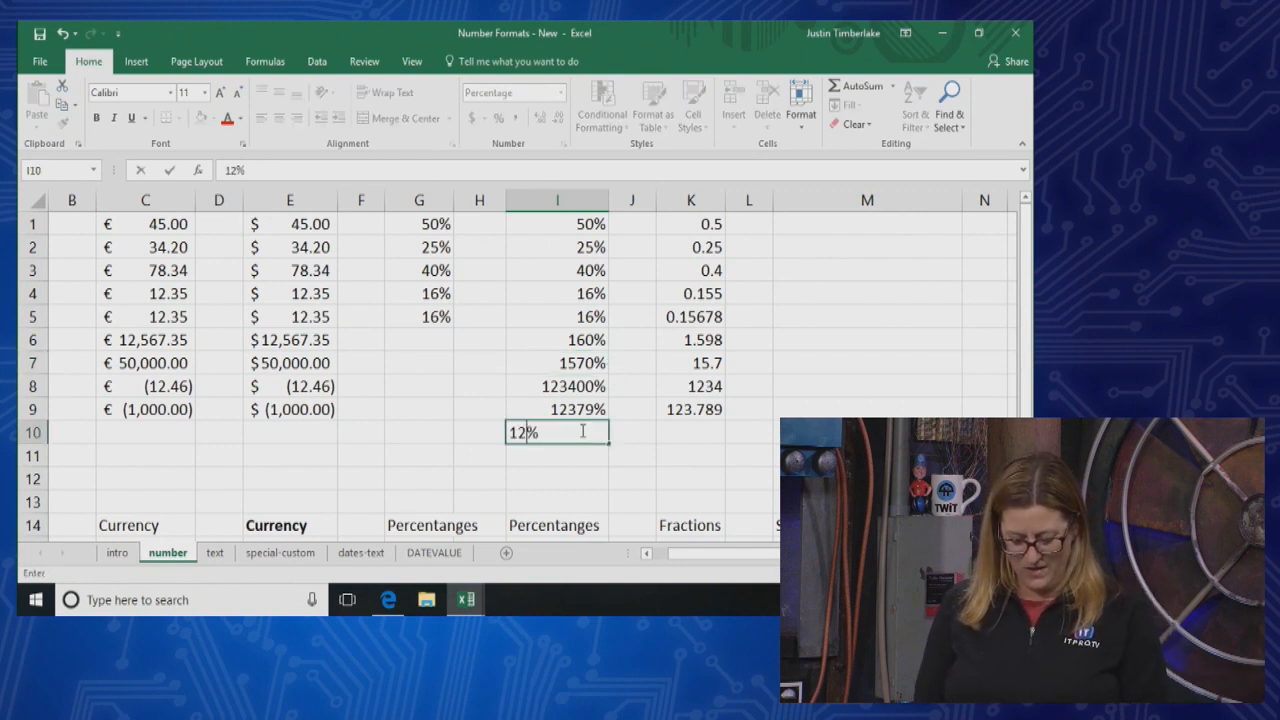
{"action": "key", "text": "Return"}
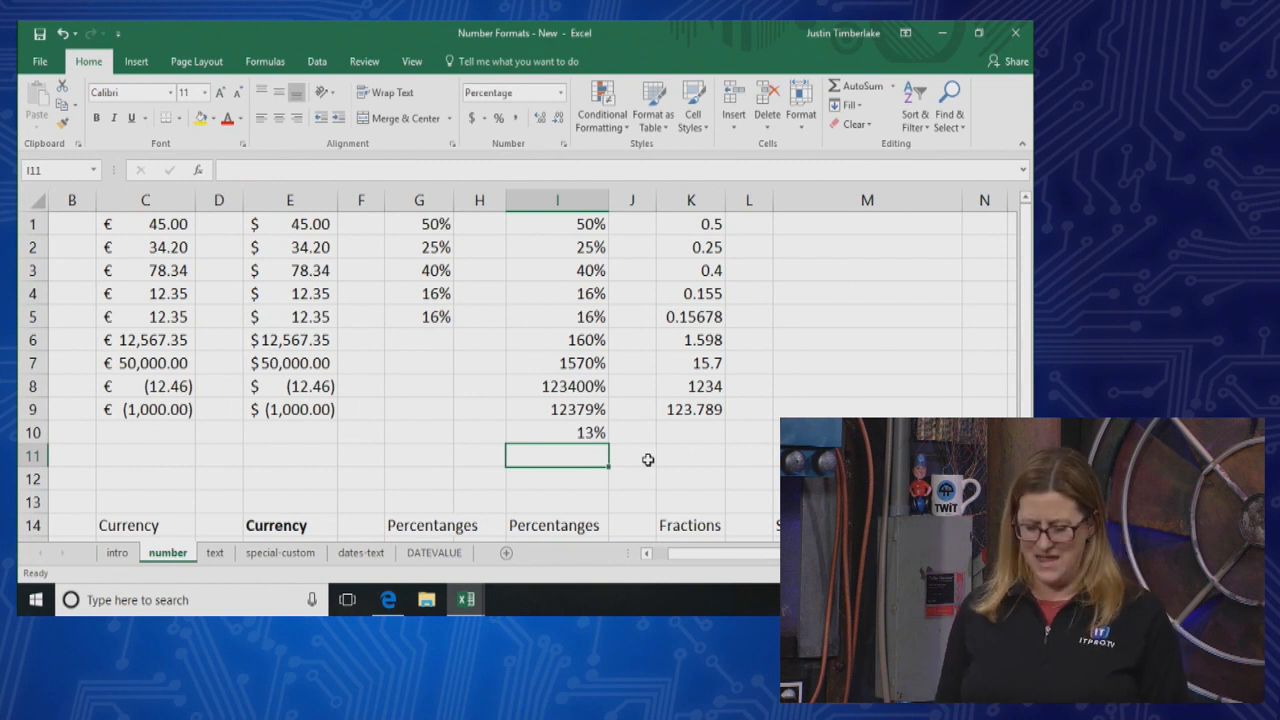
{"action": "type", "text": "1.45"}
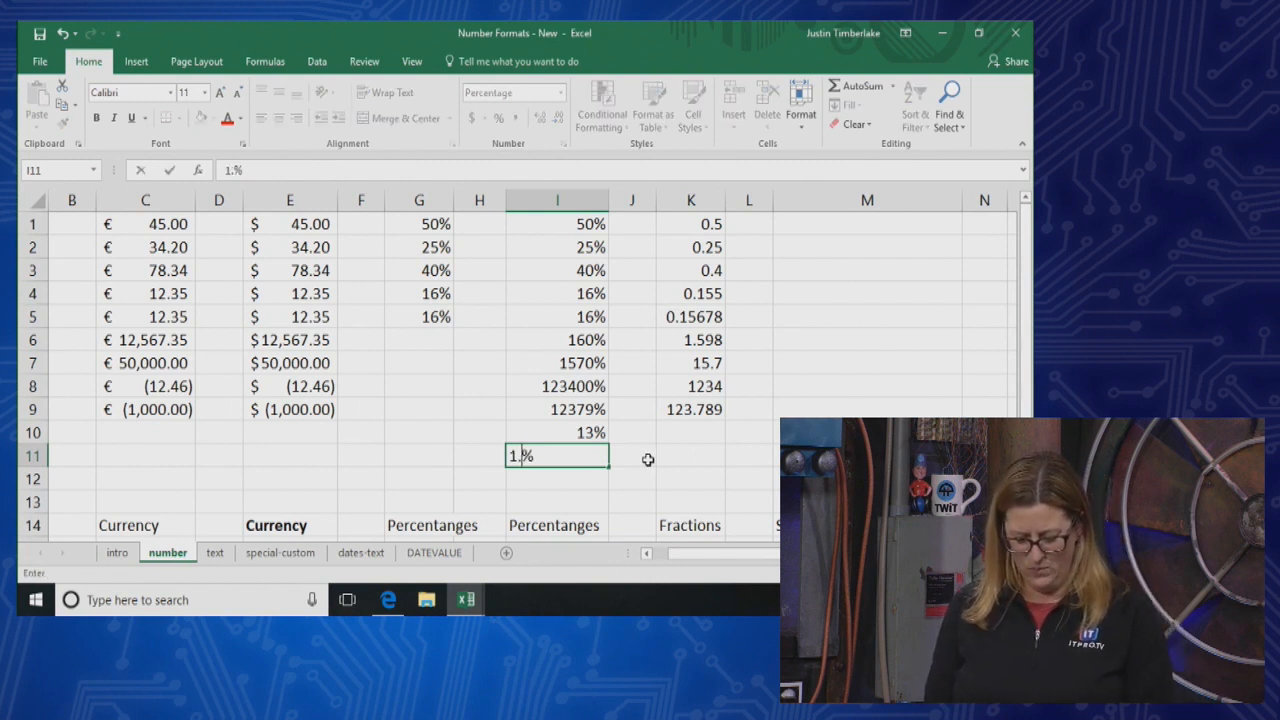
{"action": "key", "text": "Return"}
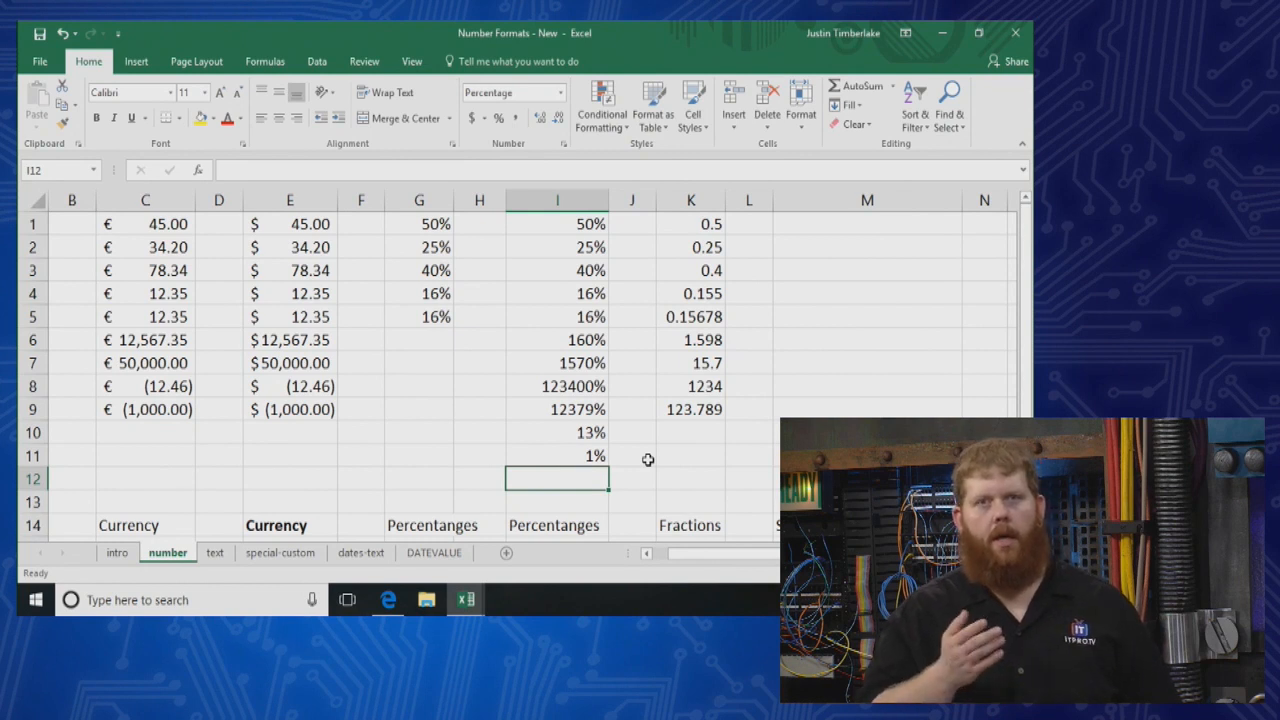
Undo the entries in I10 and I11, the column I autofit and its percentage format
{"action": "key", "text": "ctrl+z"}
{"action": "key", "text": "ctrl+z"}
{"action": "key", "text": "ctrl+z"}
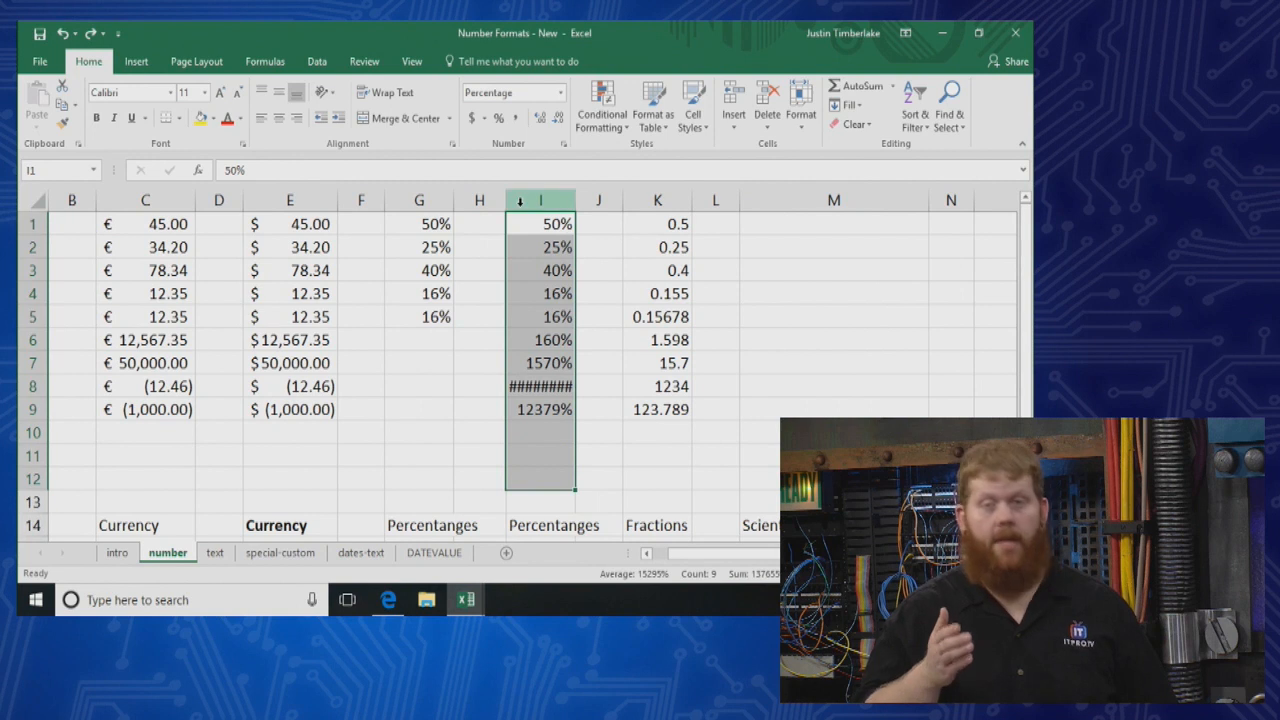
{"action": "key", "text": "ctrl+z"}
Widen column I slightly
{"action": "left_click_drag", "start_coordinate": [578, 200], "coordinate": [593, 200]}
{"action": "left_click", "coordinate": [597, 410]}
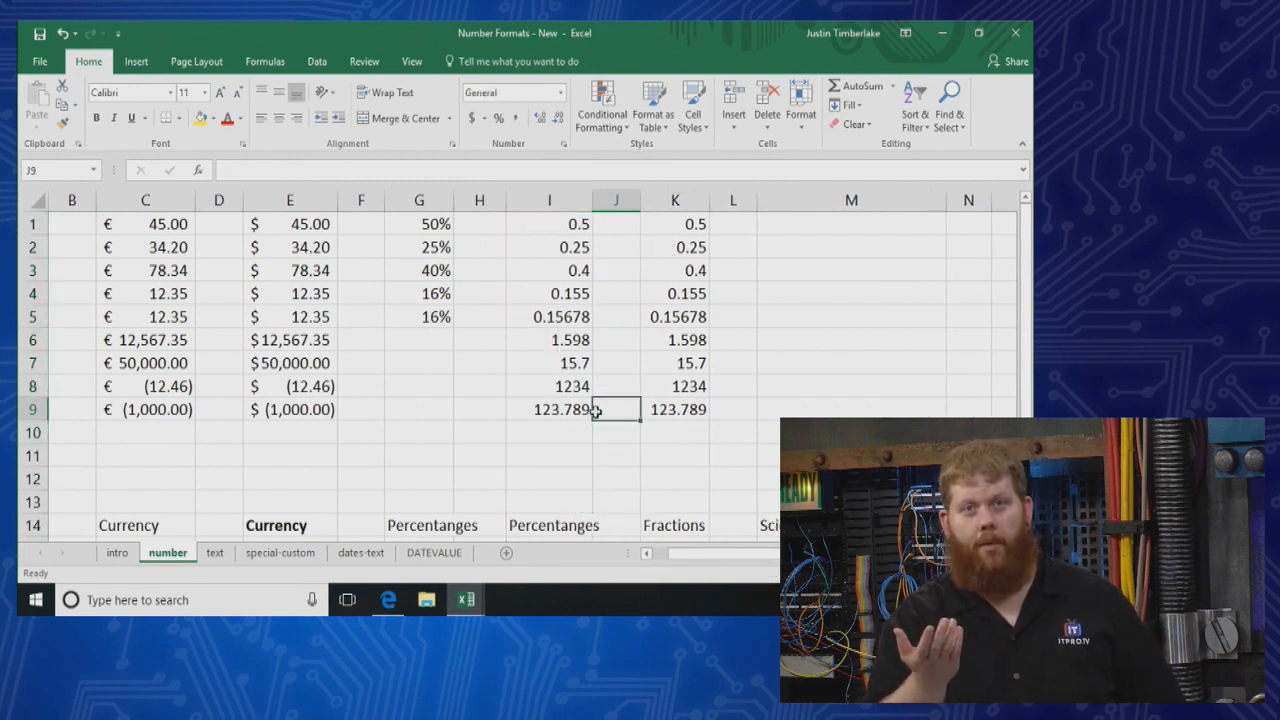
{"action": "left_click", "coordinate": [574, 383]}
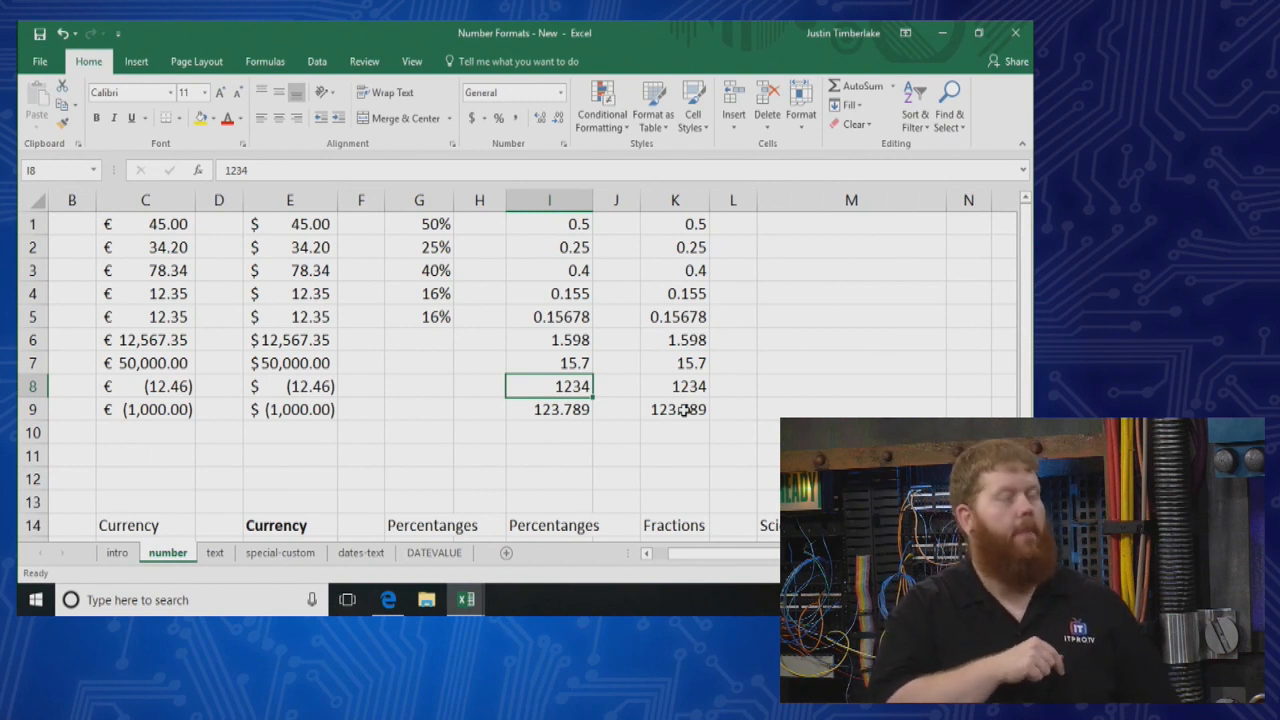
{"action": "type", "text": "Y"}
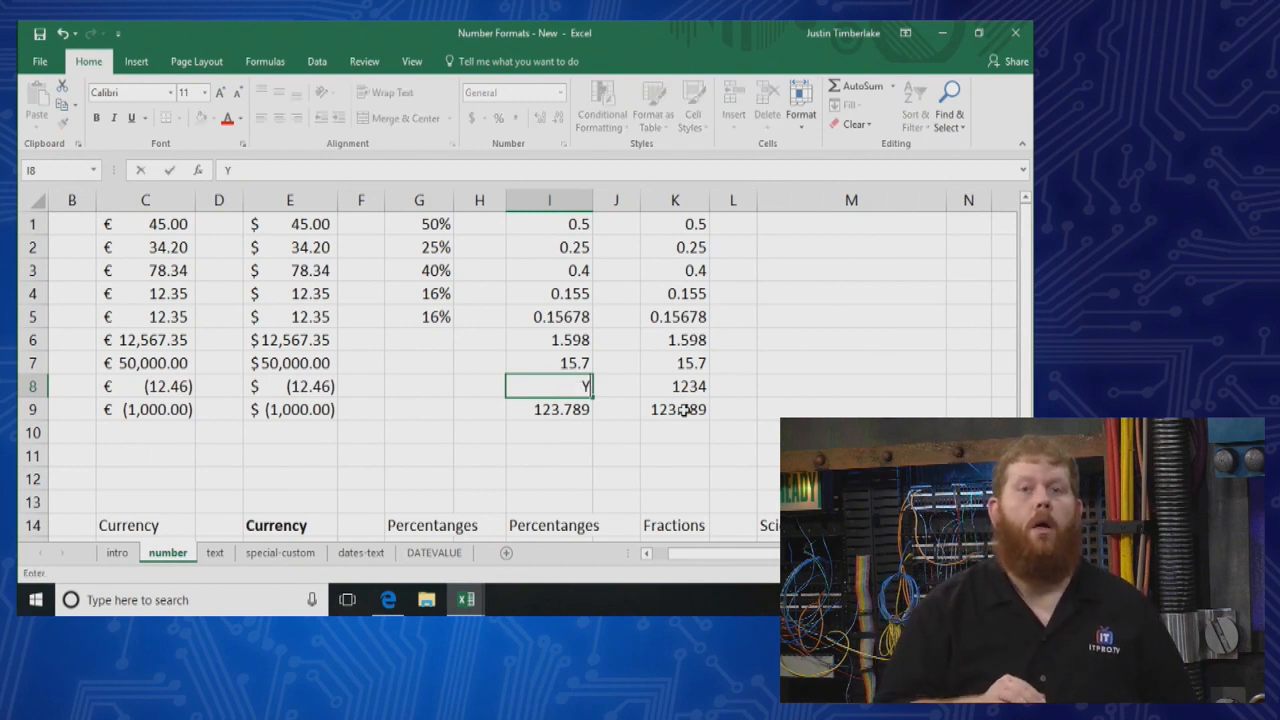
{"action": "left_click", "coordinate": [680, 453]}
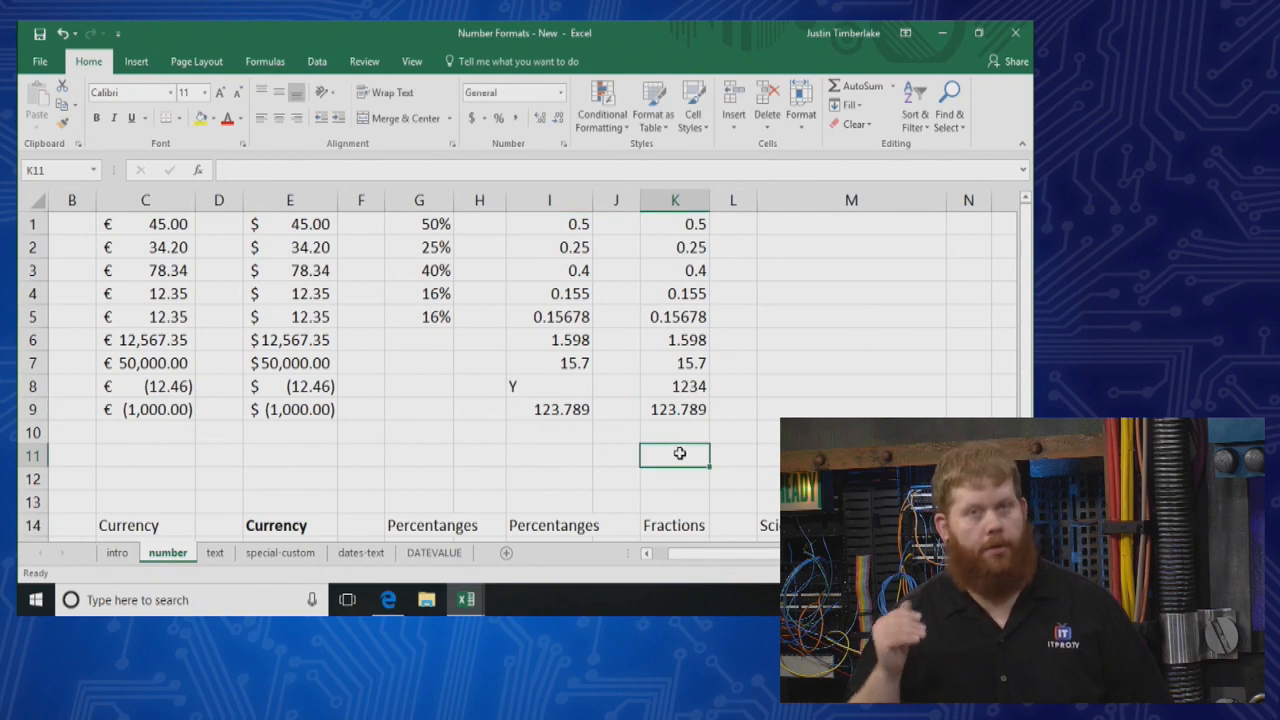
{"action": "key", "text": "super"}
{"action": "left_click", "coordinate": [892, 392]}
{"action": "key", "text": "ctrl+z"}
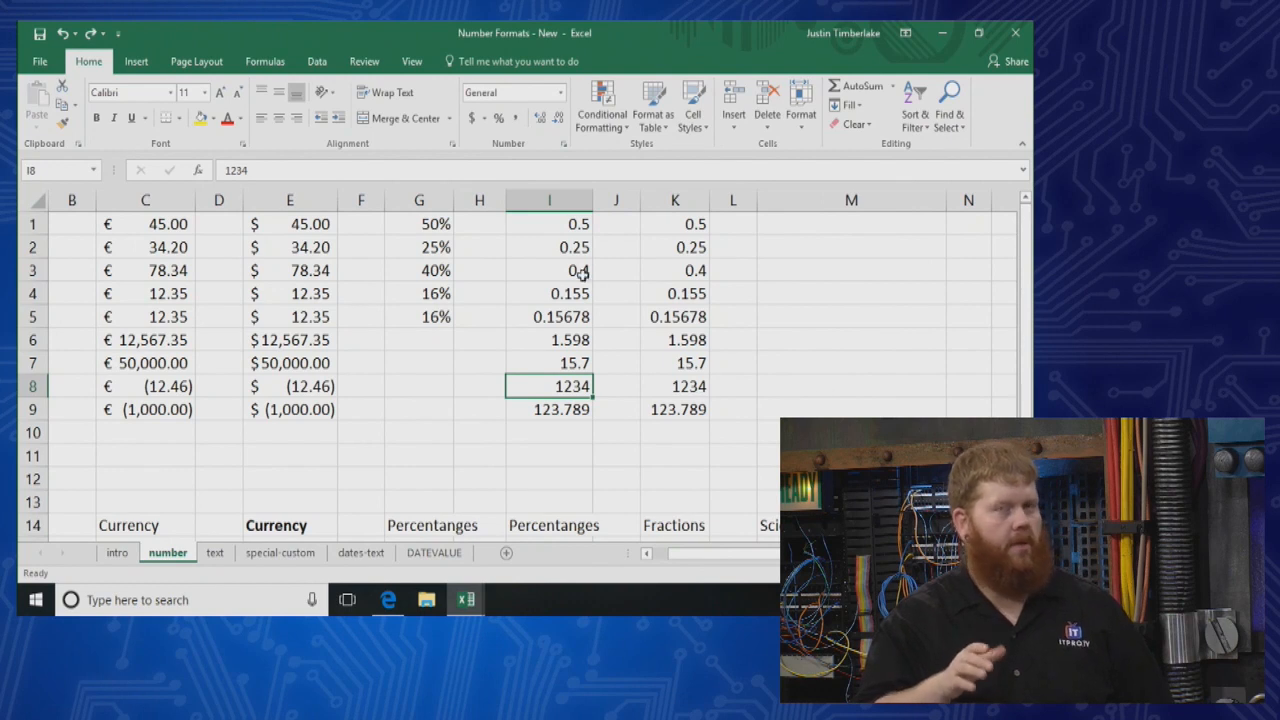
Apply the Percent Style to cells I1:I13 and review the Percentage options in Format Cells without changing them
{"action": "left_click_drag", "start_coordinate": [575, 224], "coordinate": [581, 498]}
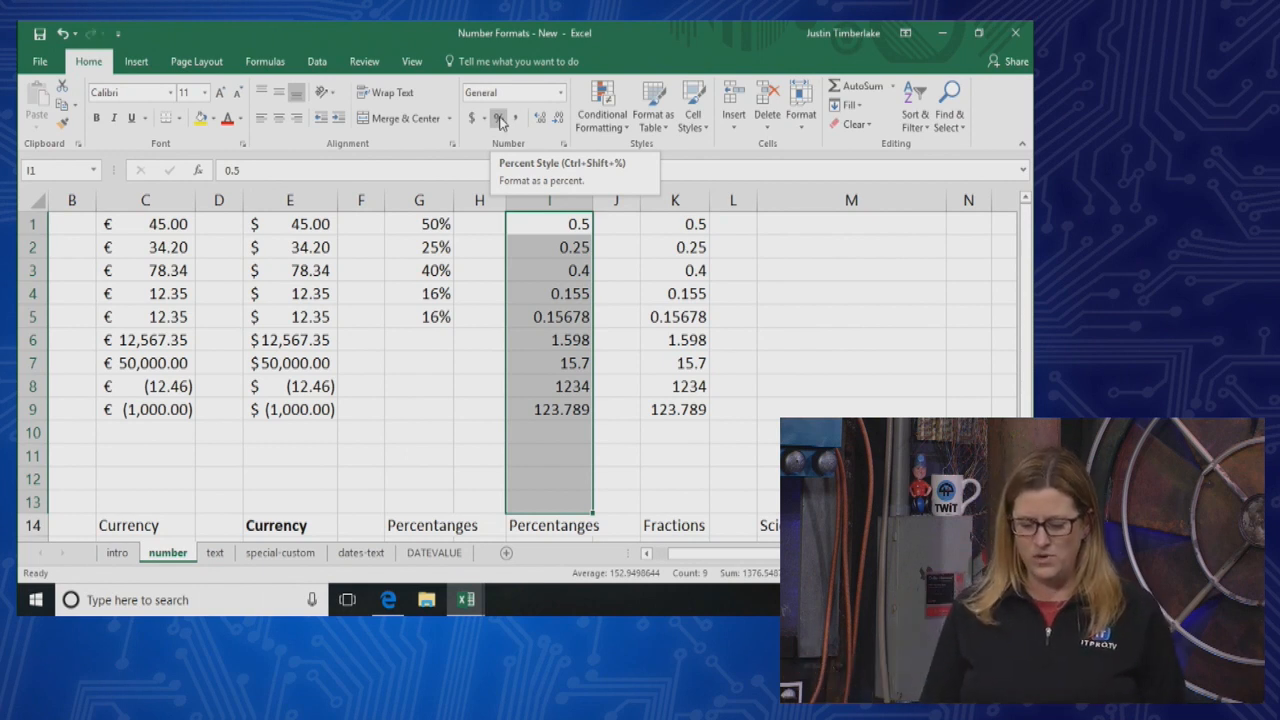
{"action": "left_click", "coordinate": [498, 118]}
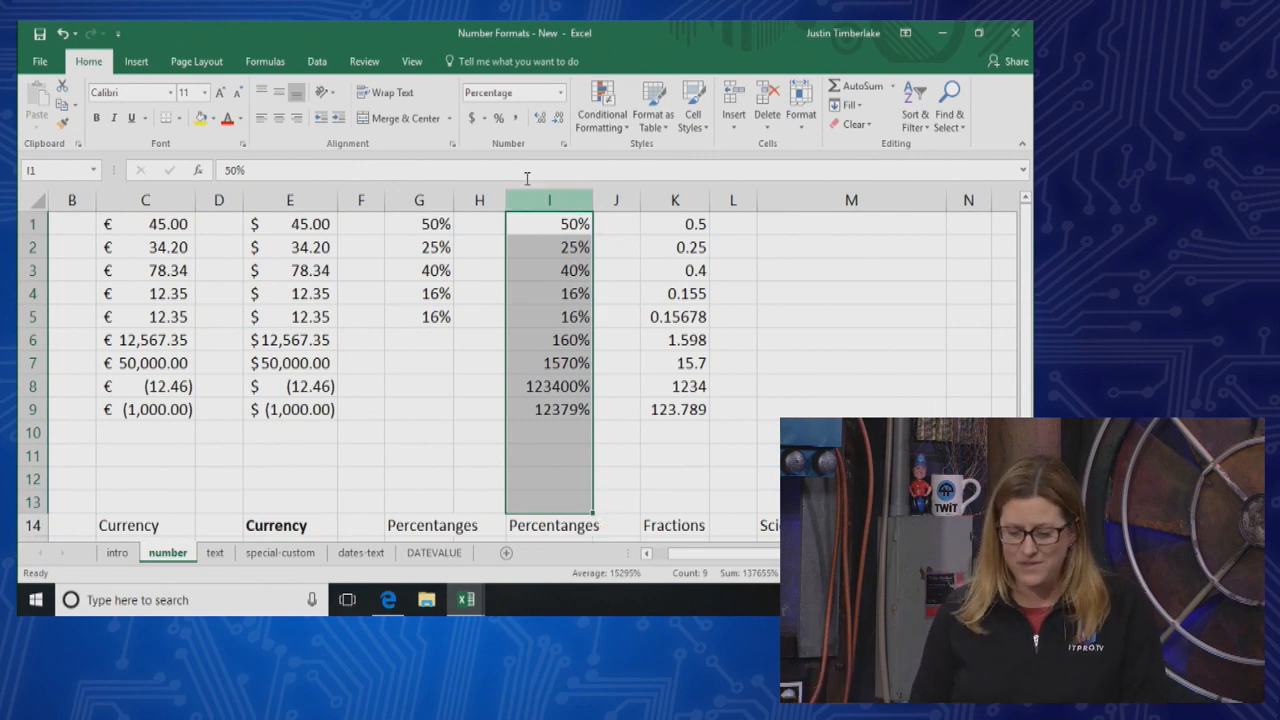
{"action": "left_click", "coordinate": [560, 92]}
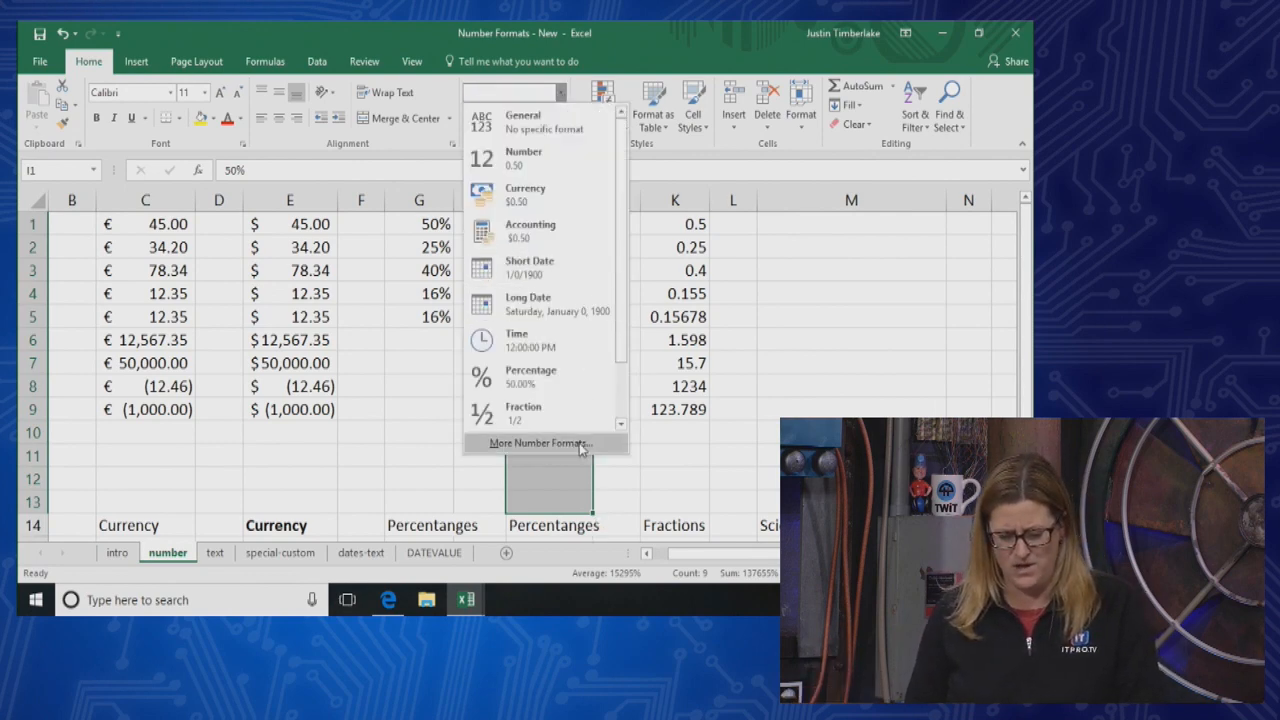
{"action": "left_click", "coordinate": [492, 442]}
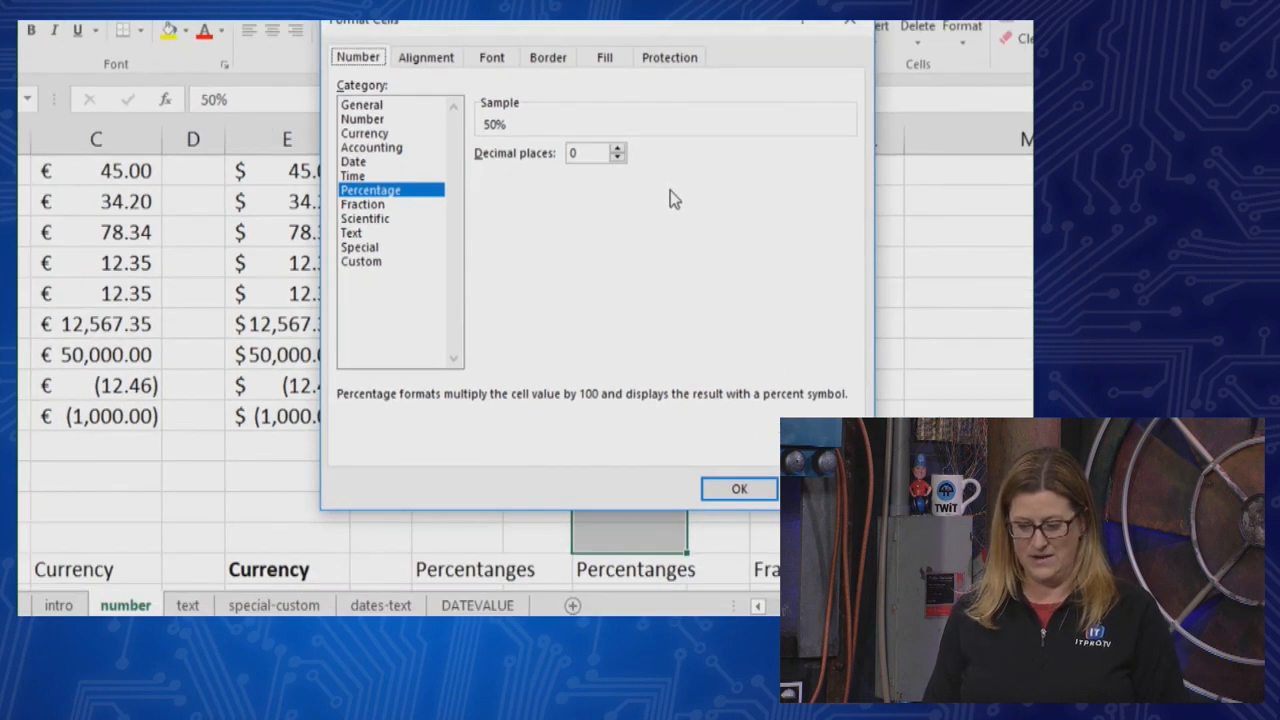
{"action": "left_click_drag", "start_coordinate": [573, 70], "coordinate": [349, 68]}
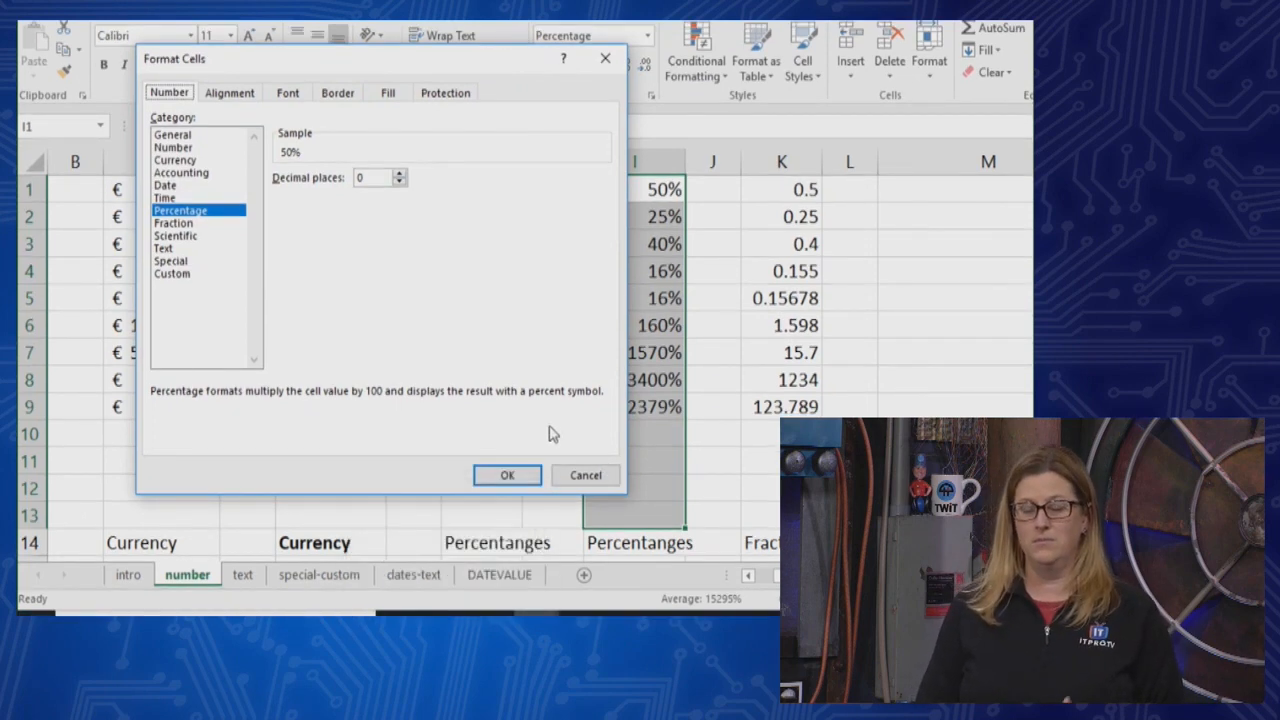
{"action": "left_click", "coordinate": [583, 476]}
Enter 12.4% in cell I10 and 12234% in cell I11
{"action": "left_click", "coordinate": [665, 433]}
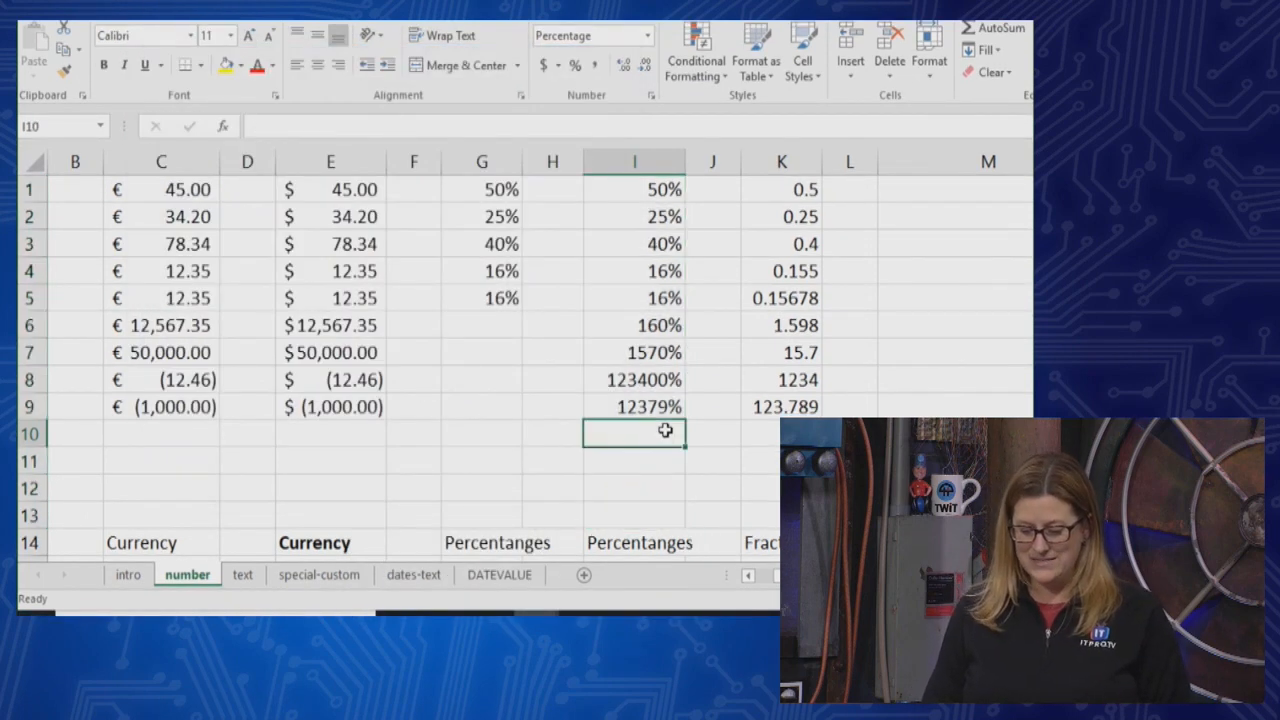
{"action": "type", "text": "12.4"}
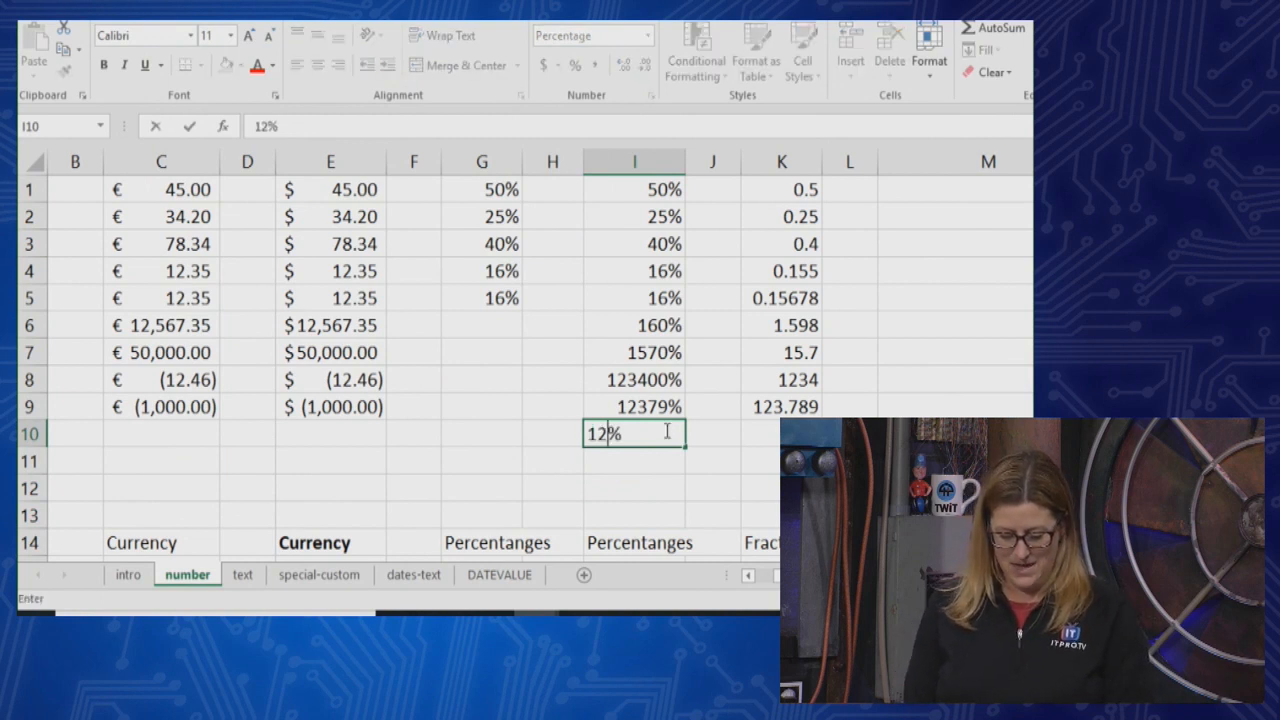
{"action": "key", "text": "Return"}
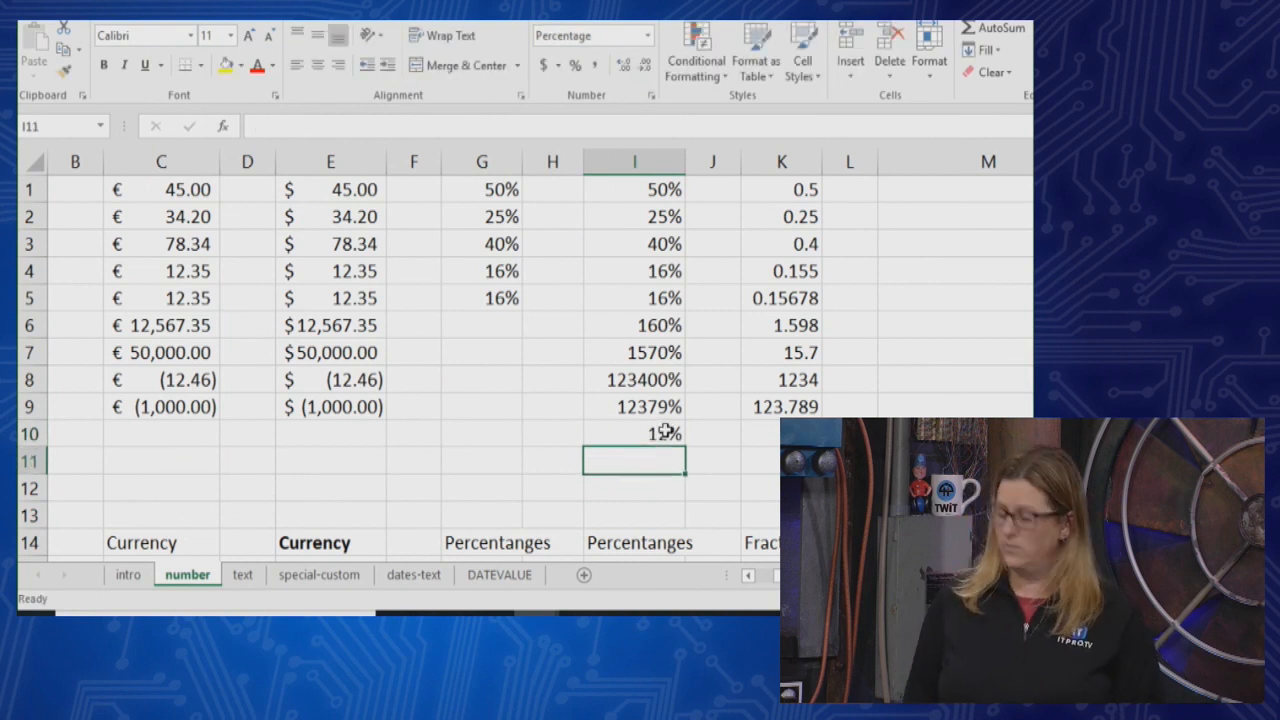
{"action": "type", "text": "12234"}
{"action": "key", "text": "Return"}
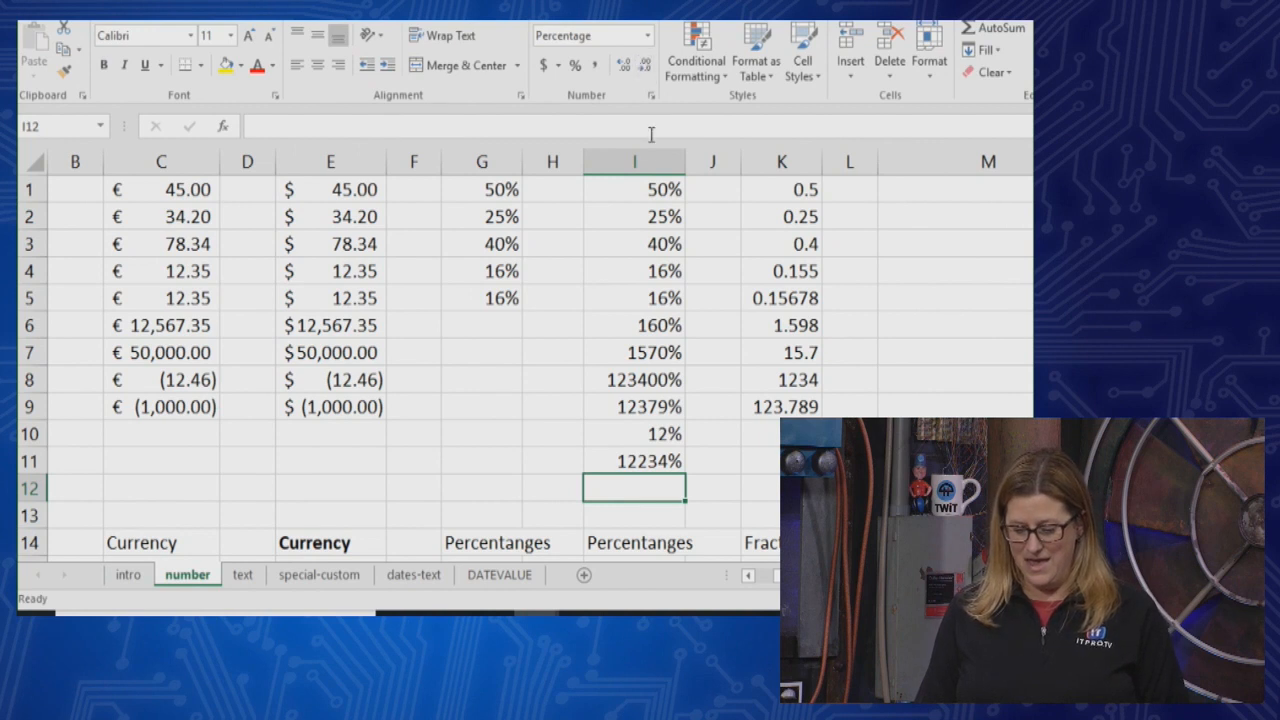
Increase cells I1:I11 to two decimal places and decrease them back to whole percentages
{"action": "left_click_drag", "start_coordinate": [650, 185], "coordinate": [645, 462]}
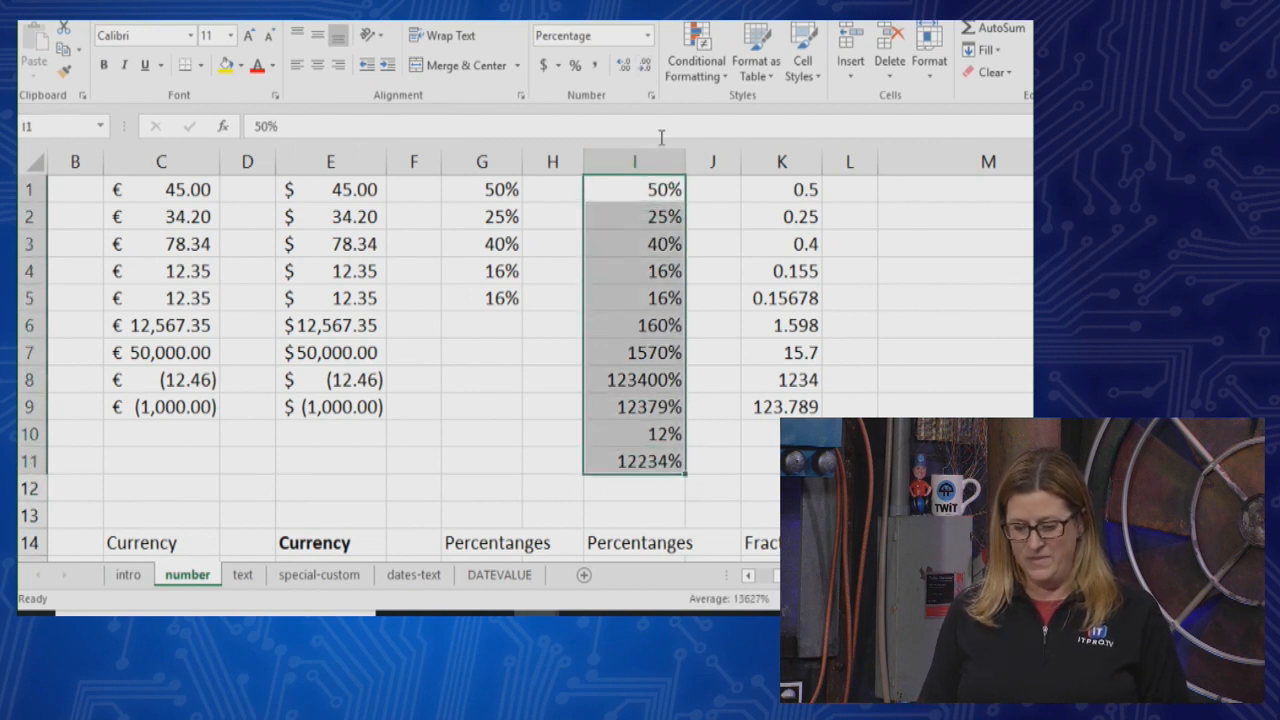
{"action": "left_click", "coordinate": [625, 66]}
{"action": "left_click", "coordinate": [625, 66]}
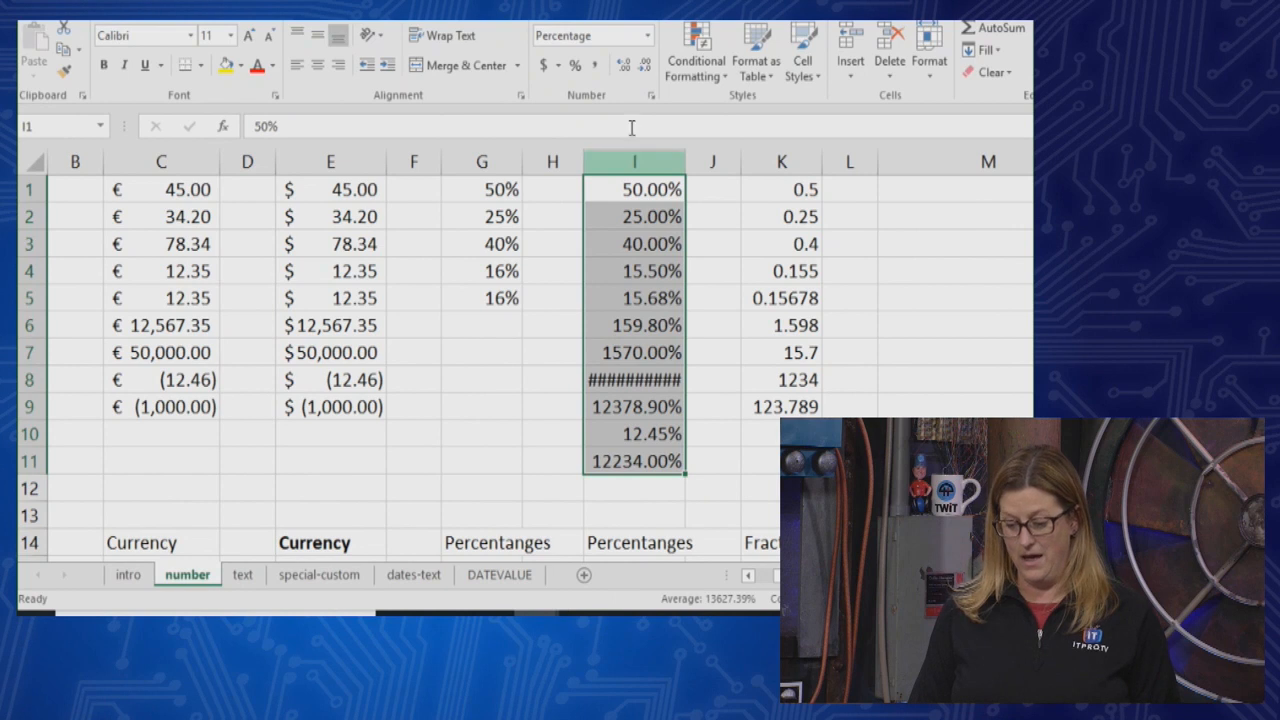
{"action": "left_click", "coordinate": [643, 67]}
{"action": "left_click", "coordinate": [645, 67]}
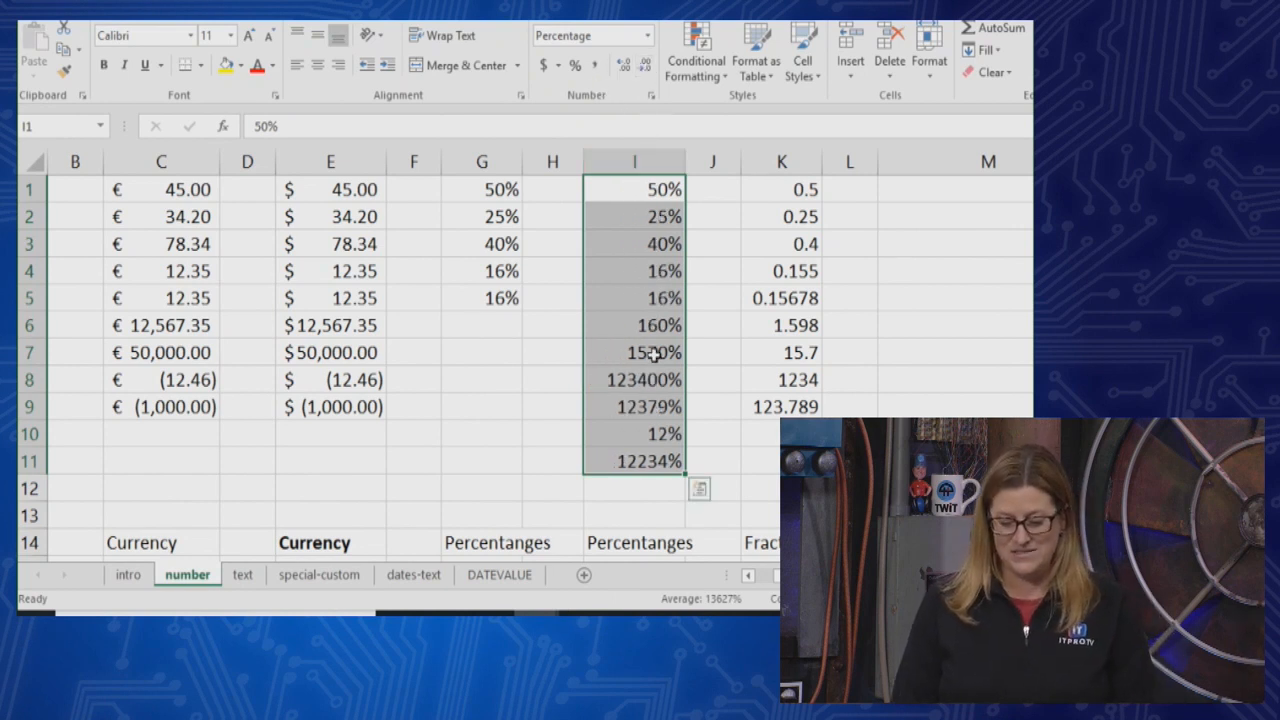
Inspect the stored percentage values behind the rounded display in cells I6 and I5
{"action": "left_click", "coordinate": [709, 330]}
{"action": "left_click", "coordinate": [663, 322]}
{"action": "left_click", "coordinate": [638, 302]}
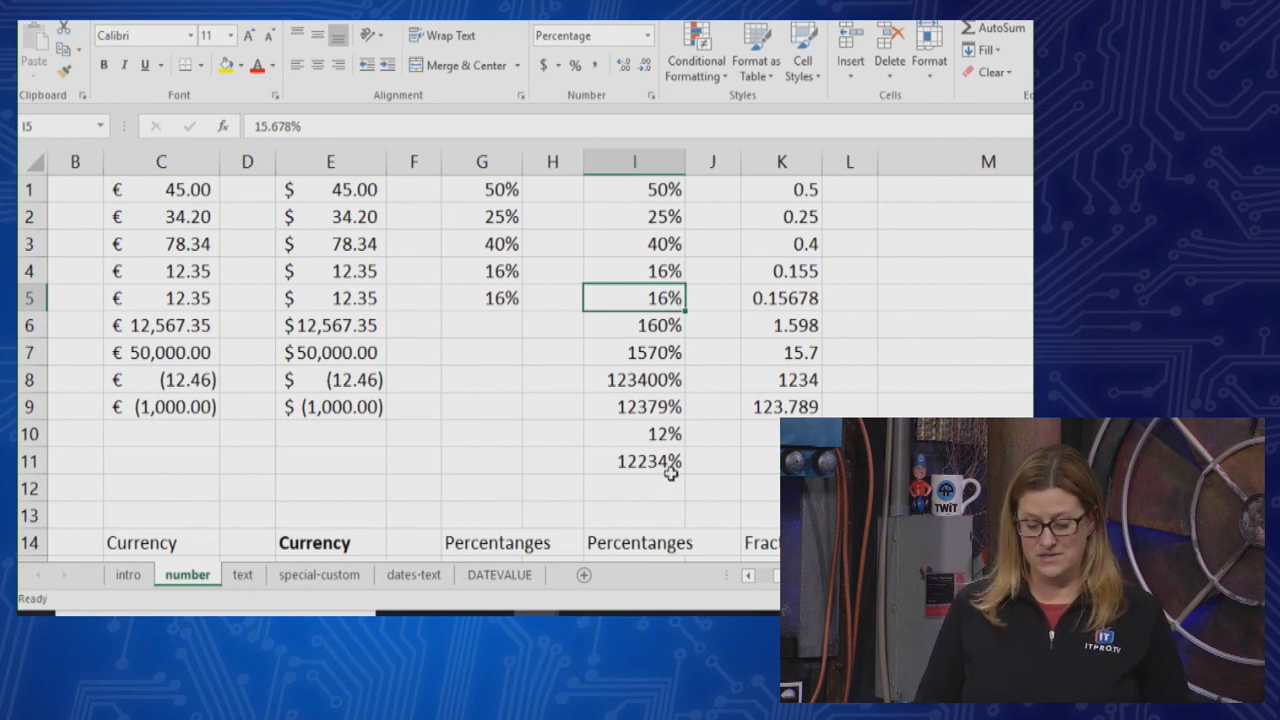
{"action": "left_click", "coordinate": [702, 494]}
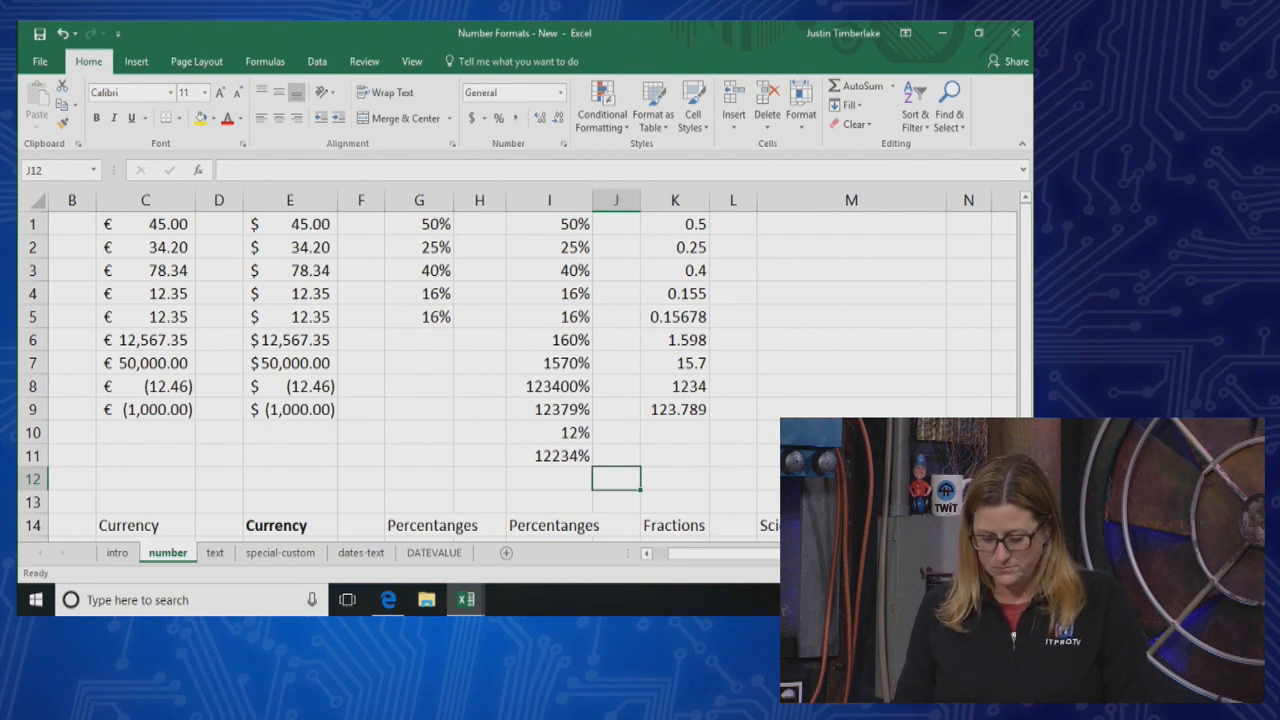
Apply the Fraction number format to cells K1:K12 above the Fractions label
{"action": "scroll", "coordinate": [520, 370], "scroll_direction": "right", "scroll_amount": 2}
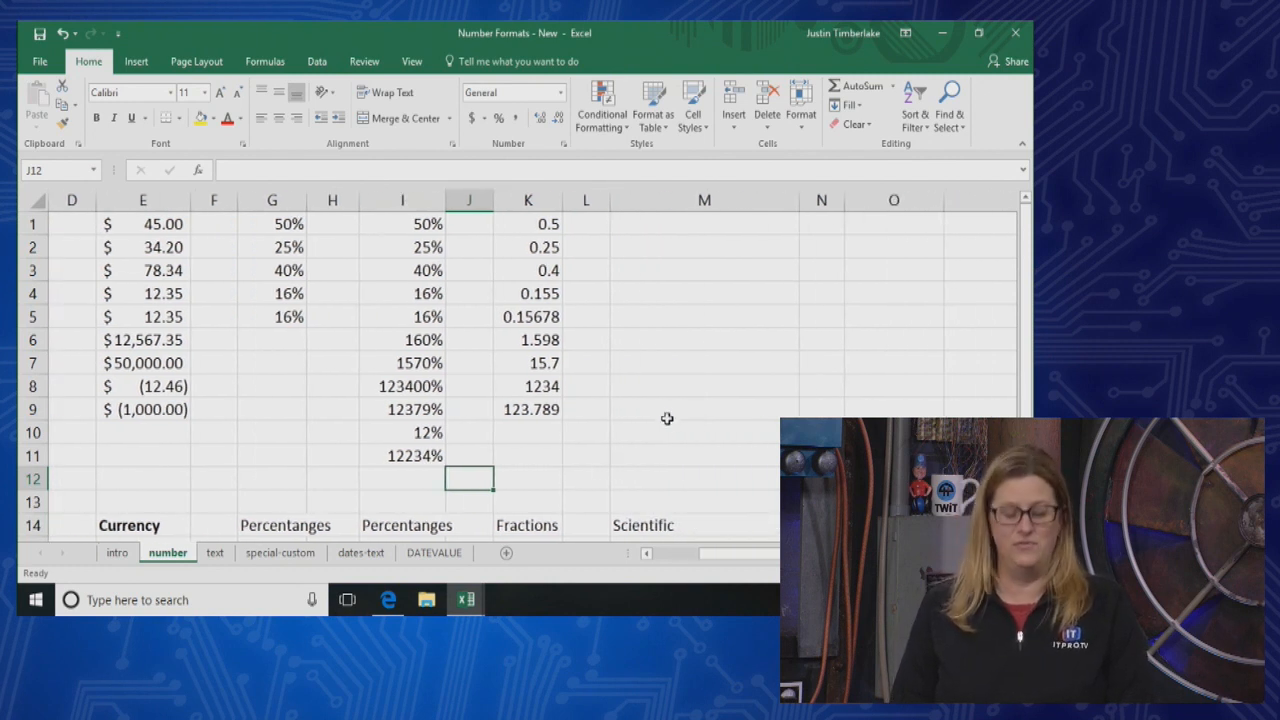
{"action": "left_click_drag", "start_coordinate": [522, 226], "coordinate": [527, 414]}
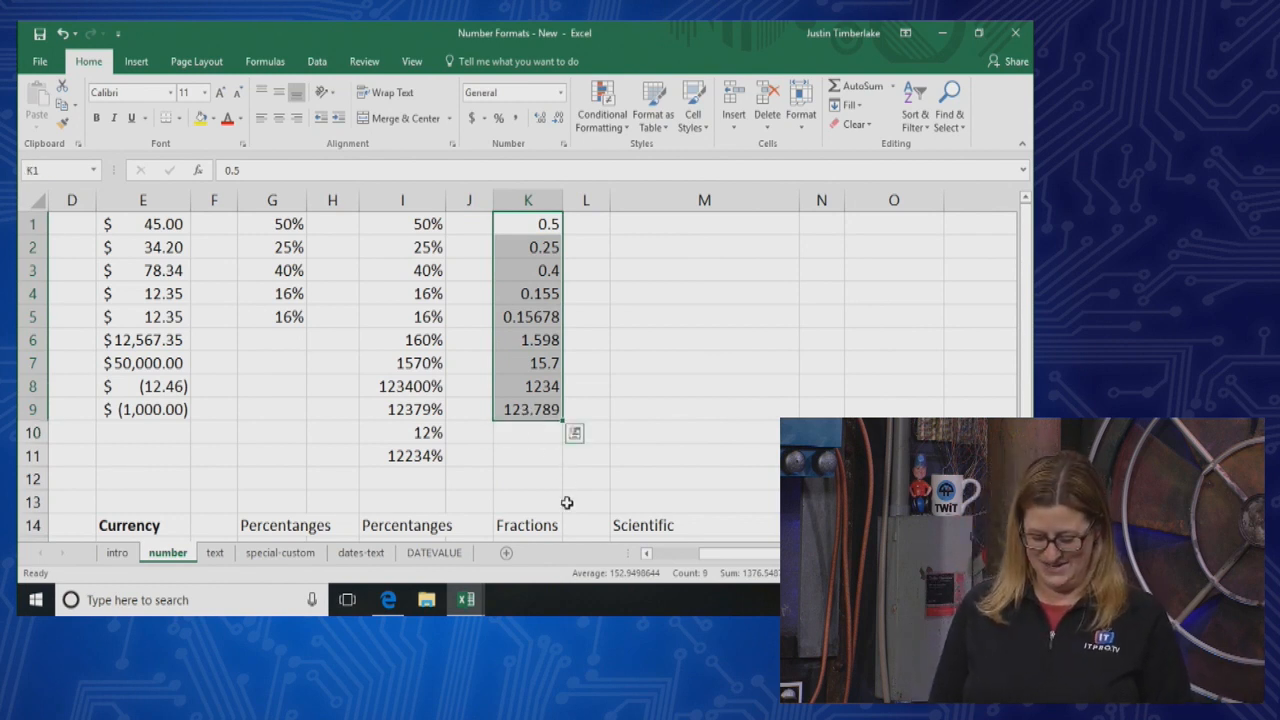
{"action": "key", "text": "shift+Down"}
{"action": "key", "text": "shift+Down"}
{"action": "key", "text": "shift+Down"}
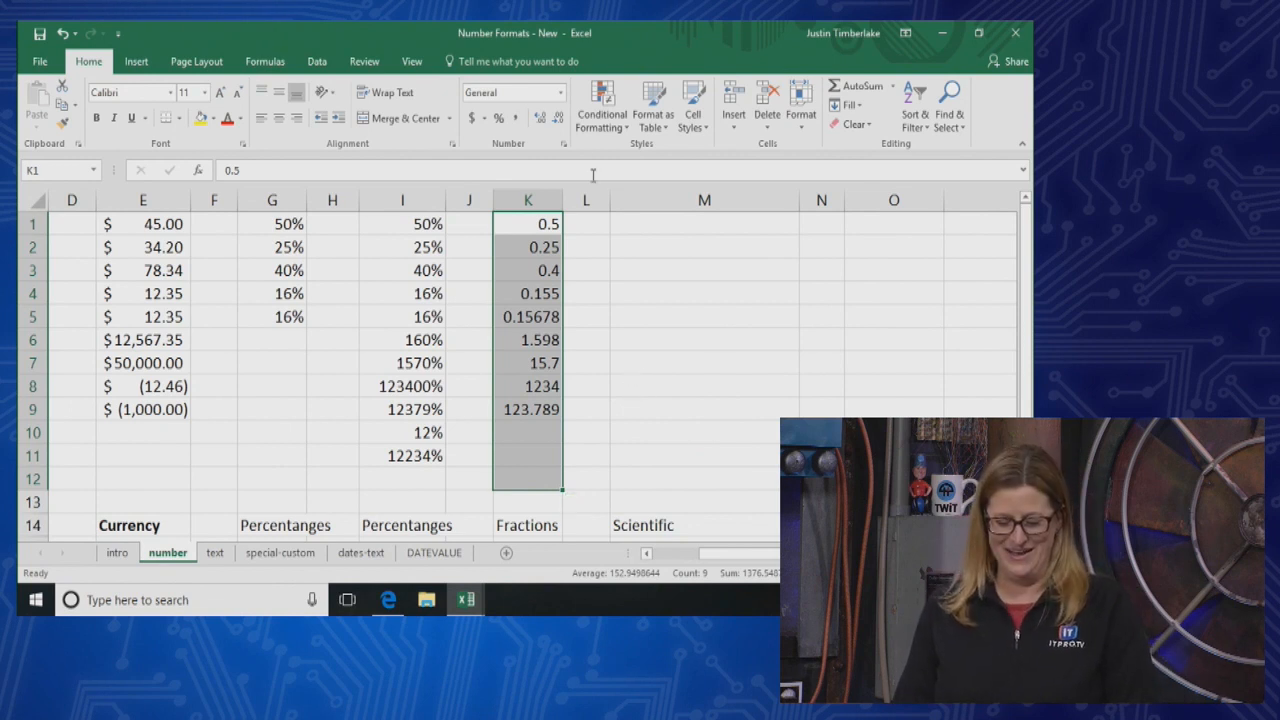
{"action": "left_click", "coordinate": [562, 93]}
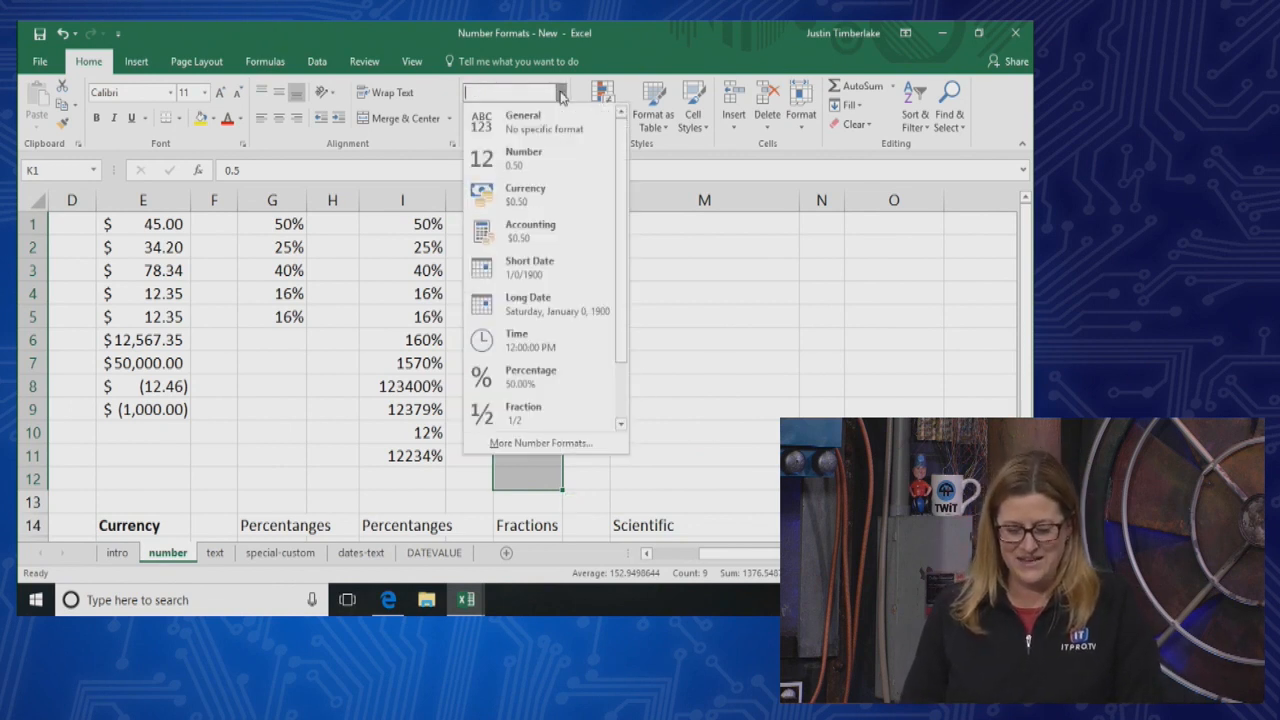
{"action": "left_click", "coordinate": [545, 413]}
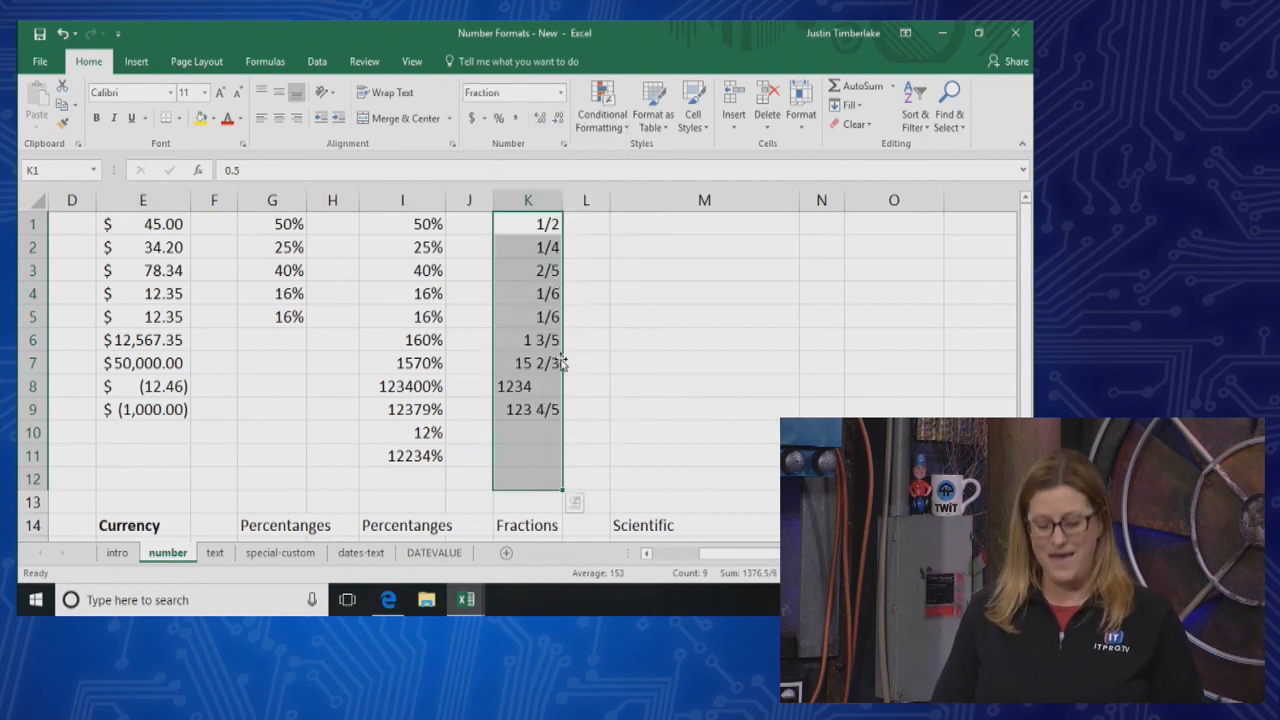
Undo the Fraction format on K1:K12 and leave cell K1 without changing its value
{"action": "key", "text": "ctrl+shift+grave"}
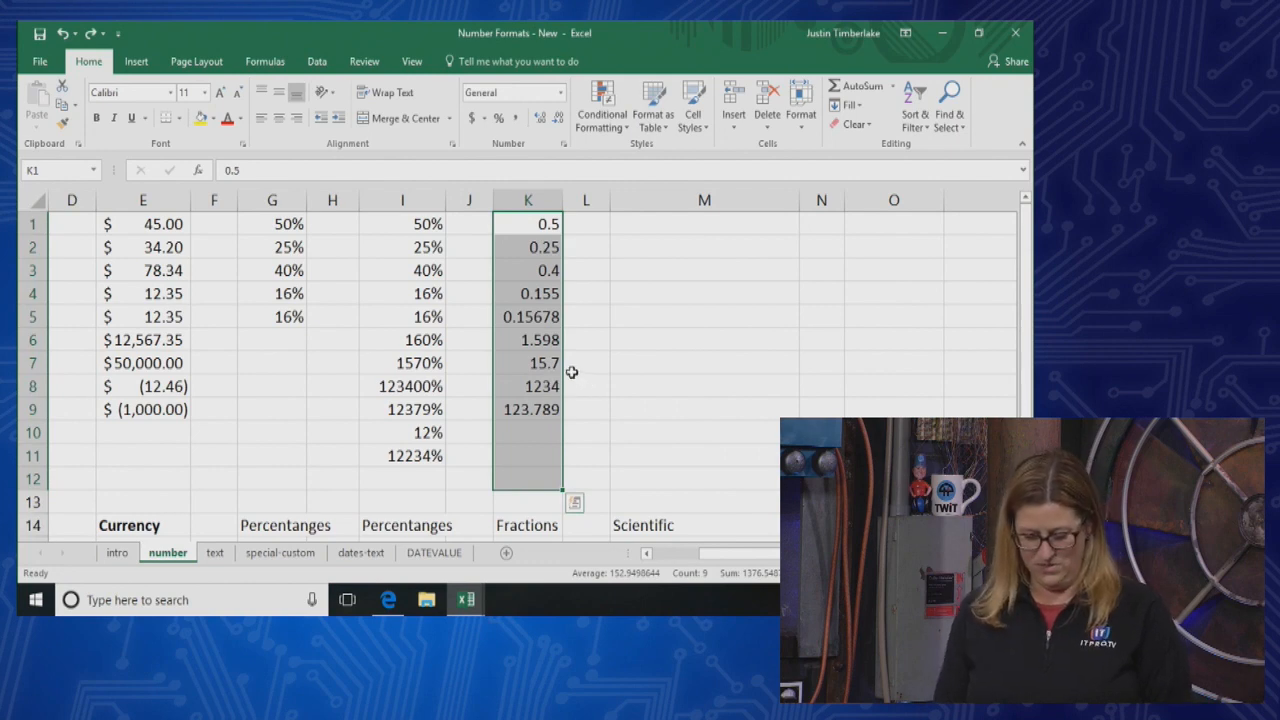
{"action": "type", "text": "y"}
{"action": "key", "text": "ctrl+z"}
{"action": "key", "text": "super"}
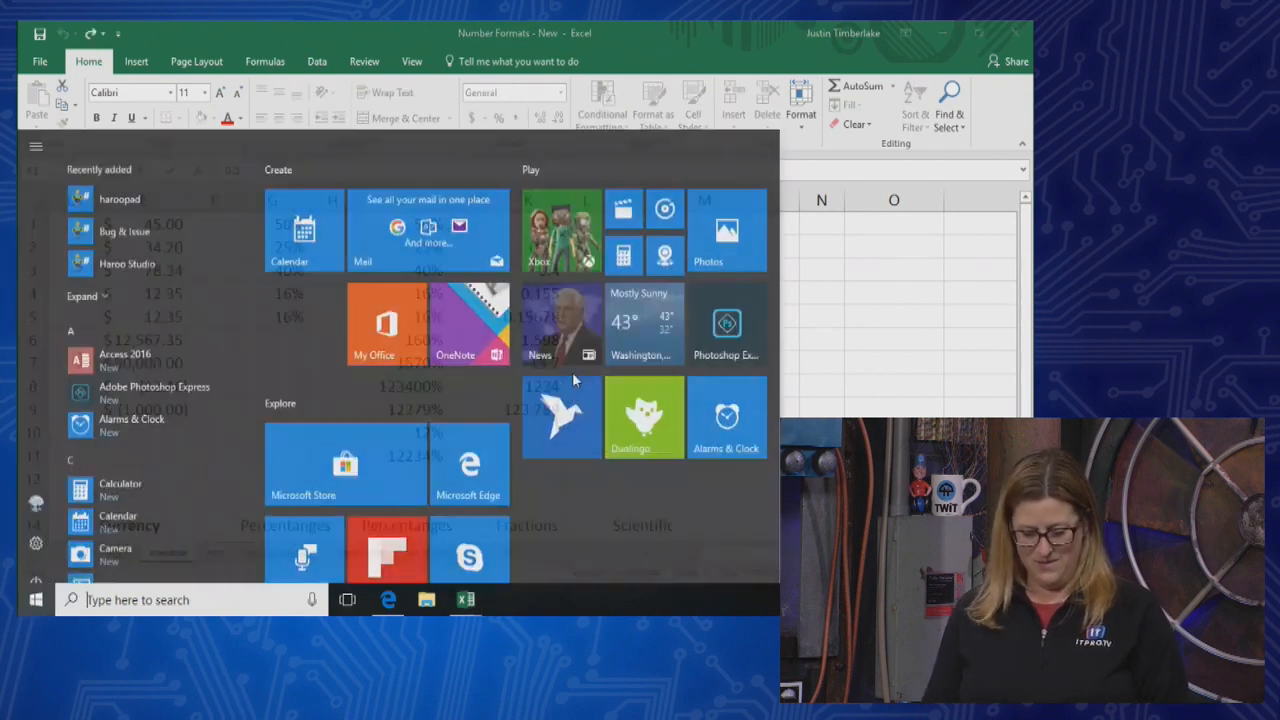
{"action": "key", "text": "Escape"}
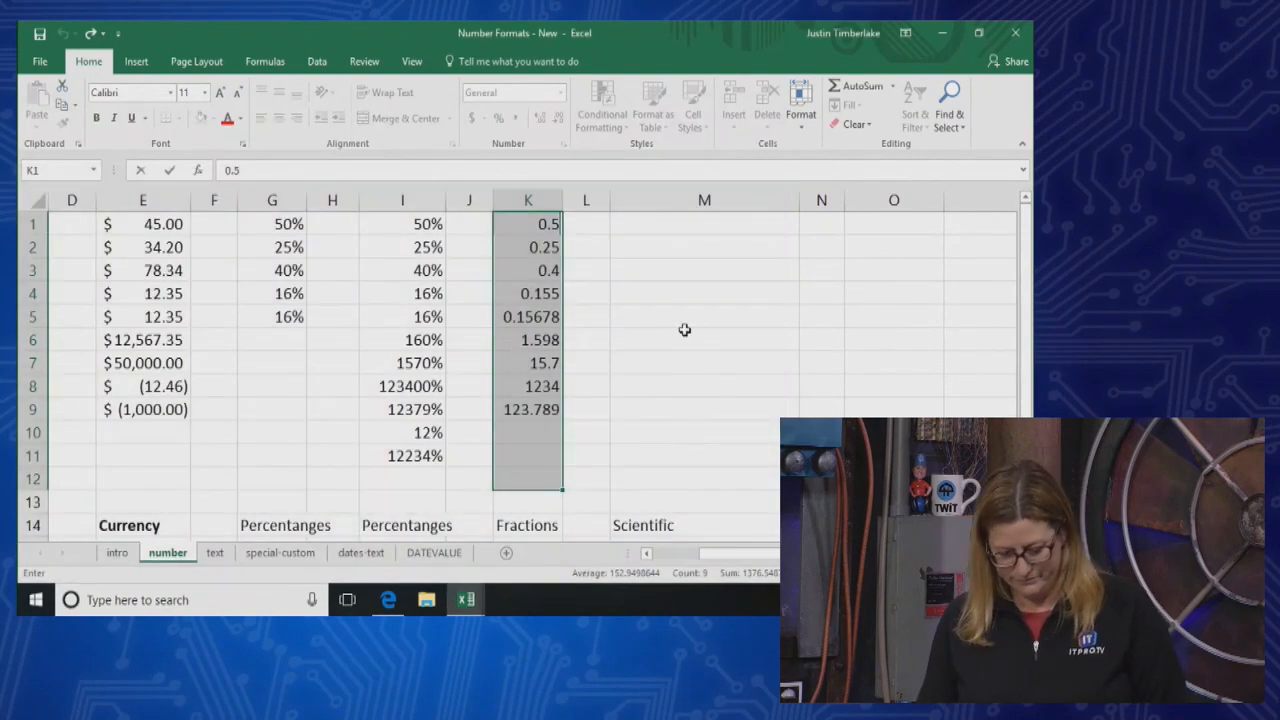
{"action": "left_click", "coordinate": [684, 326]}
Apply the Fraction number format to cells K1:K9, review the converted values and undo the format
{"action": "left_click_drag", "start_coordinate": [528, 224], "coordinate": [551, 409]}
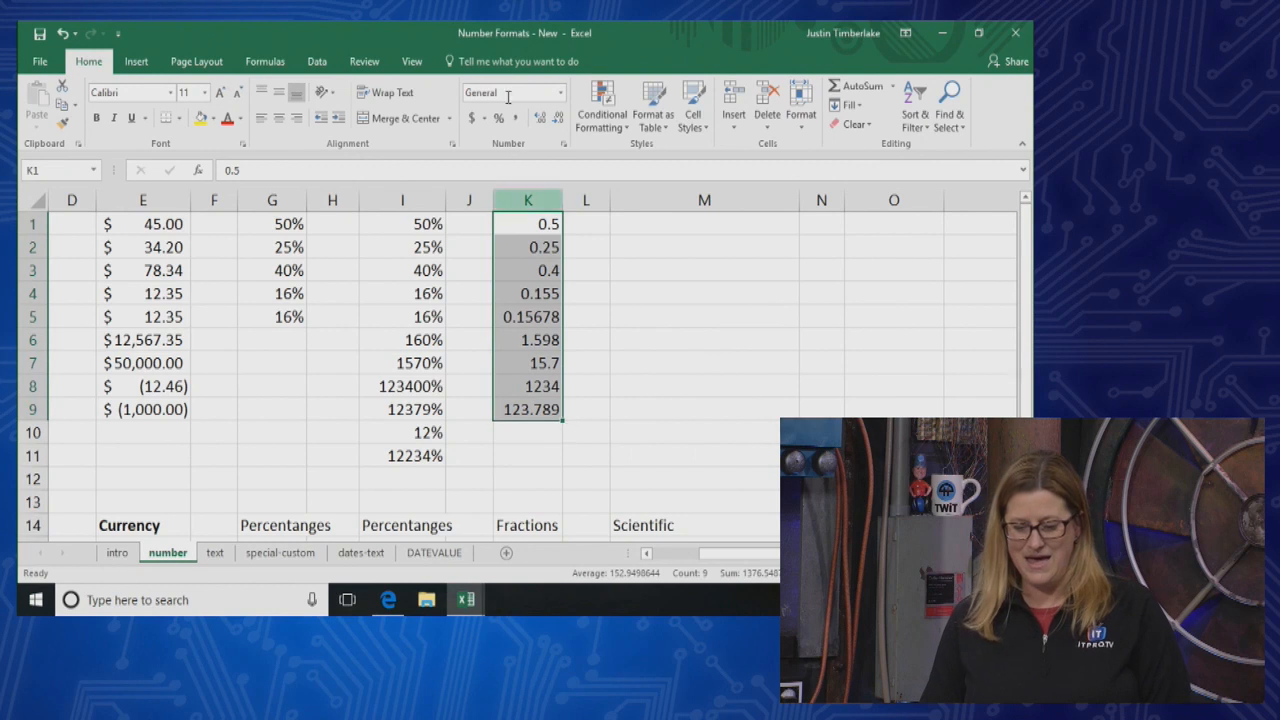
{"action": "left_click", "coordinate": [560, 92]}
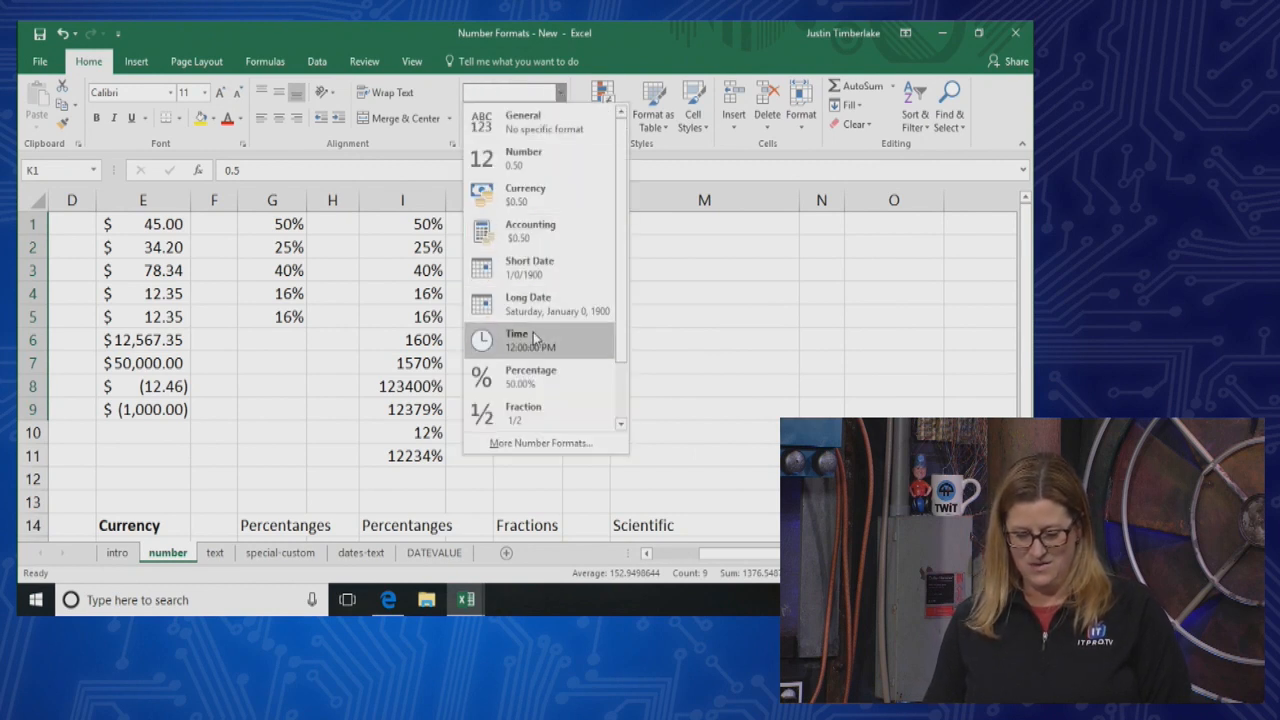
{"action": "left_click", "coordinate": [541, 408]}
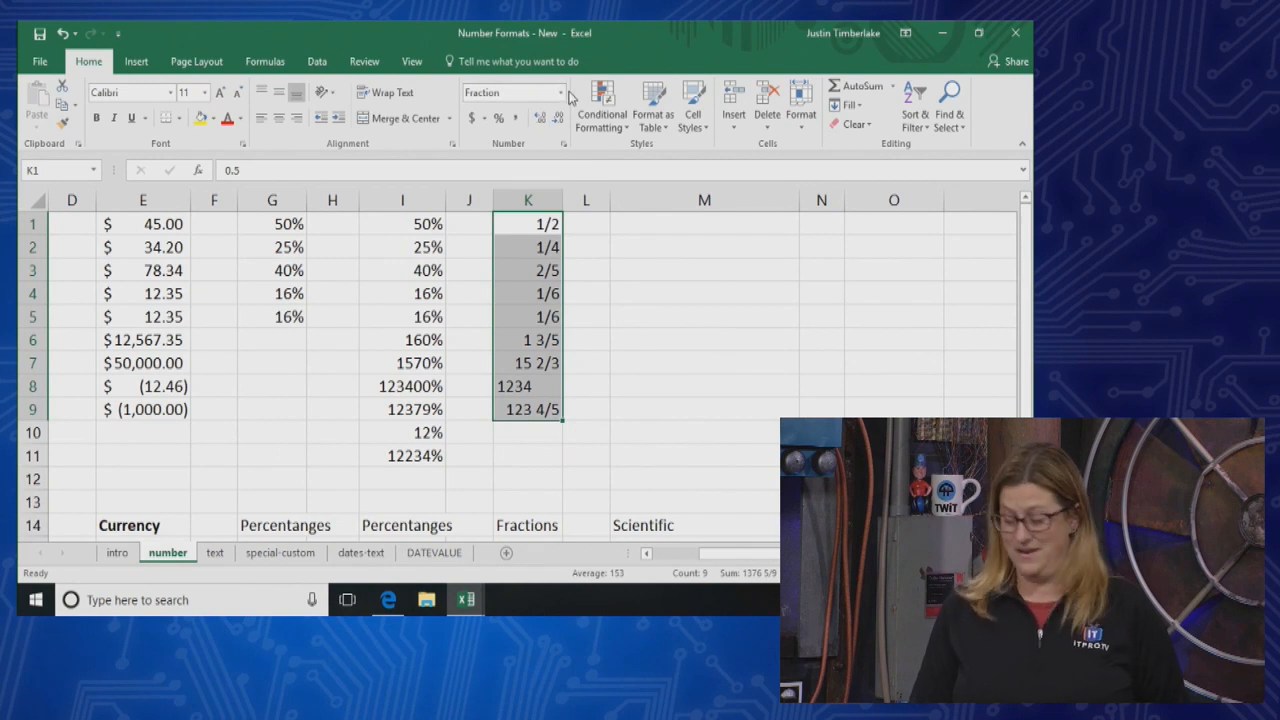
{"action": "left_click", "coordinate": [611, 405]}
{"action": "key", "text": "ctrl+z"}
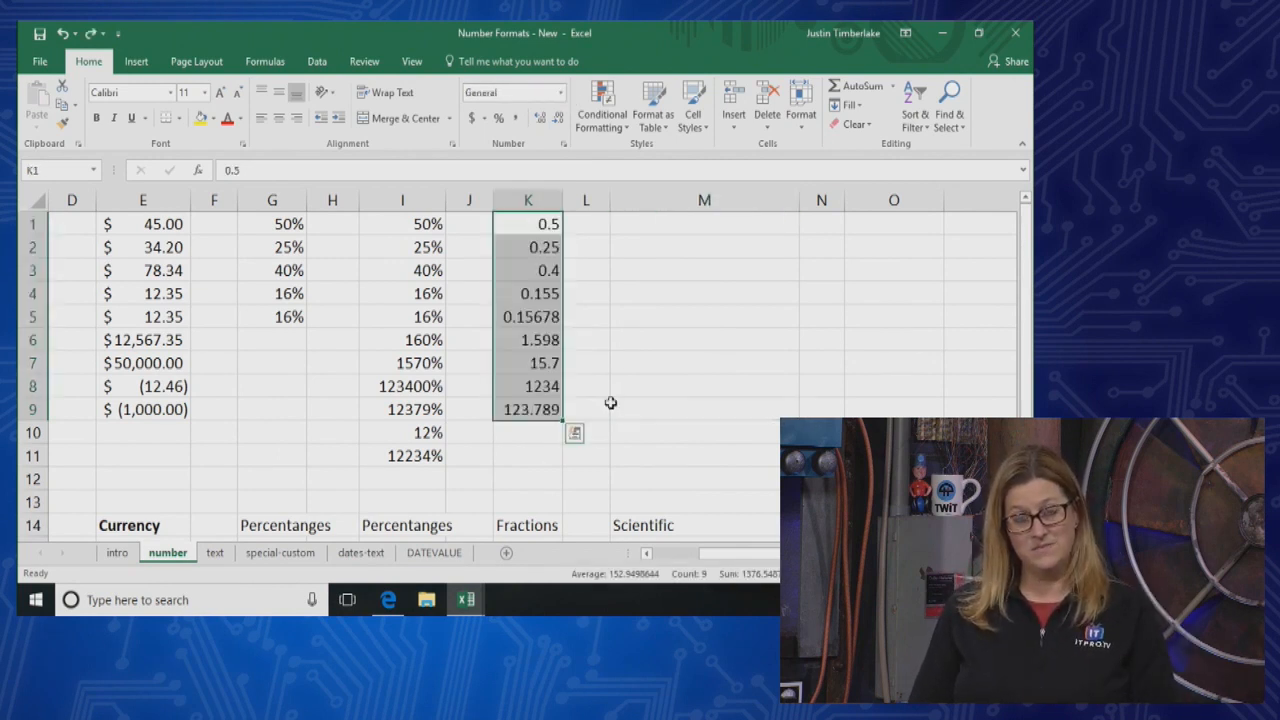
Format cells K1:K9 as fractions using the "As hundredths (30/100)" type
{"action": "left_click", "coordinate": [561, 92]}
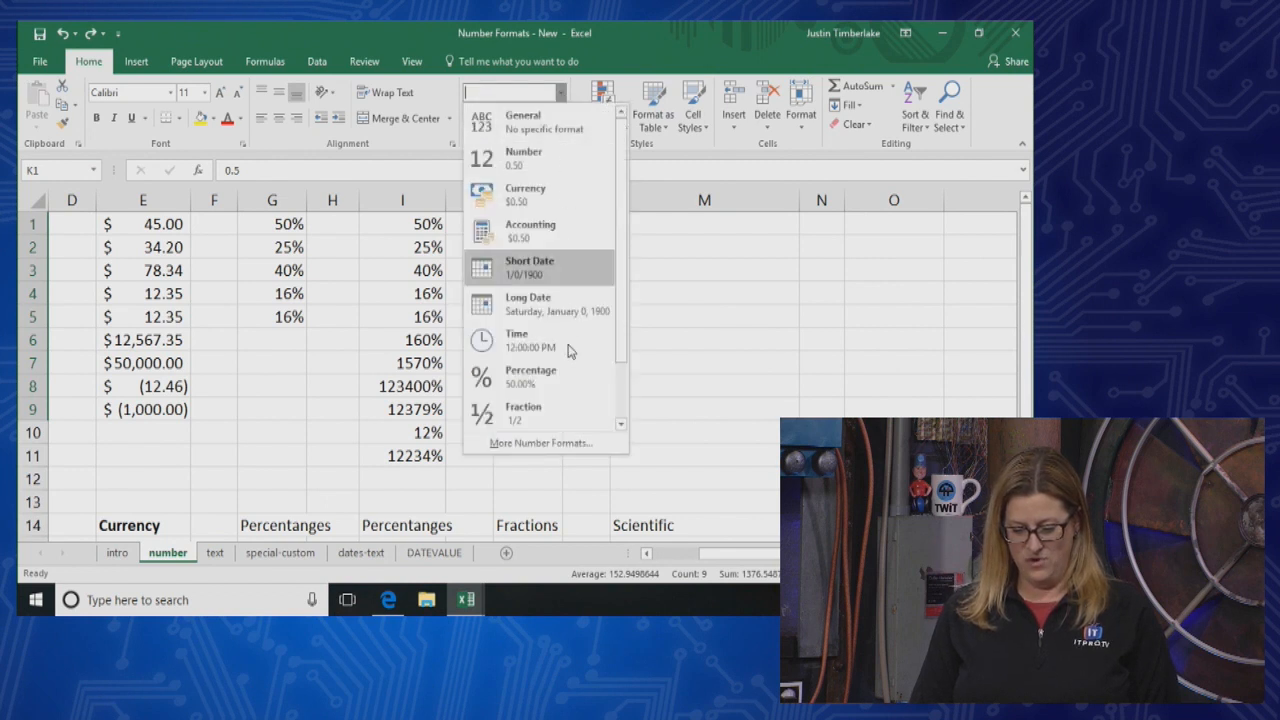
{"action": "left_click", "coordinate": [552, 406]}
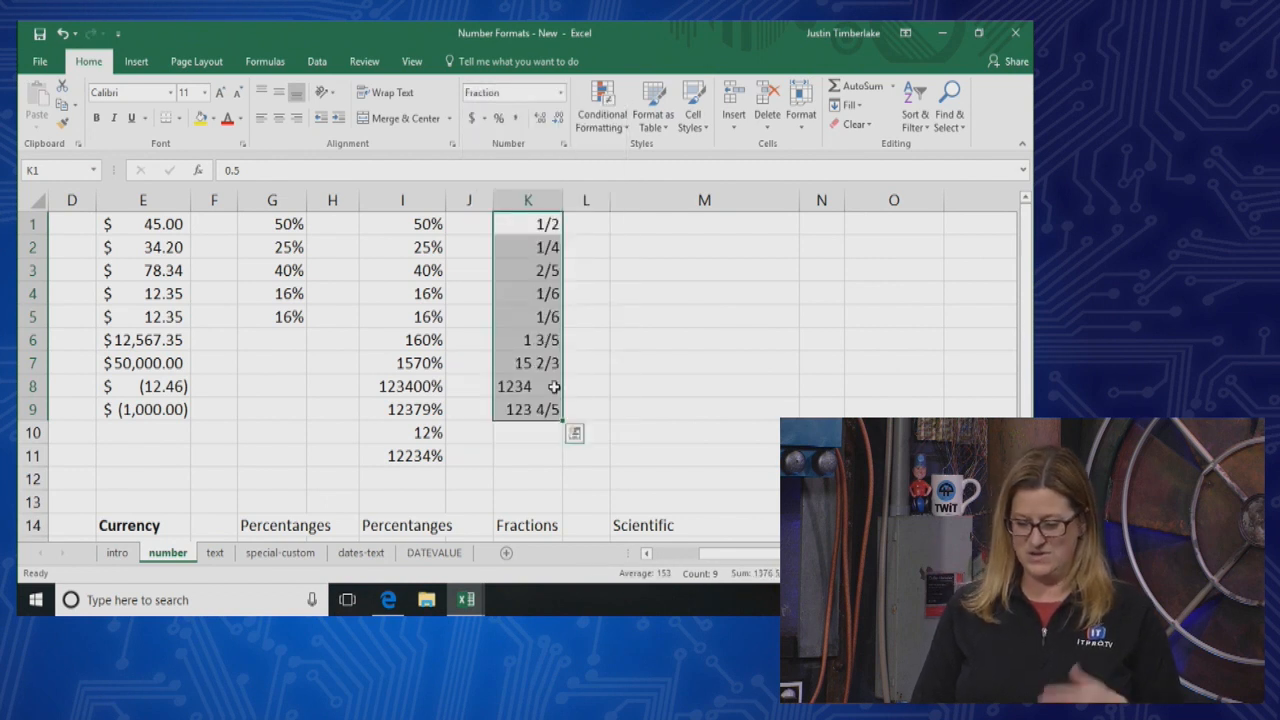
{"action": "left_click", "coordinate": [561, 92]}
{"action": "left_click", "coordinate": [563, 445]}
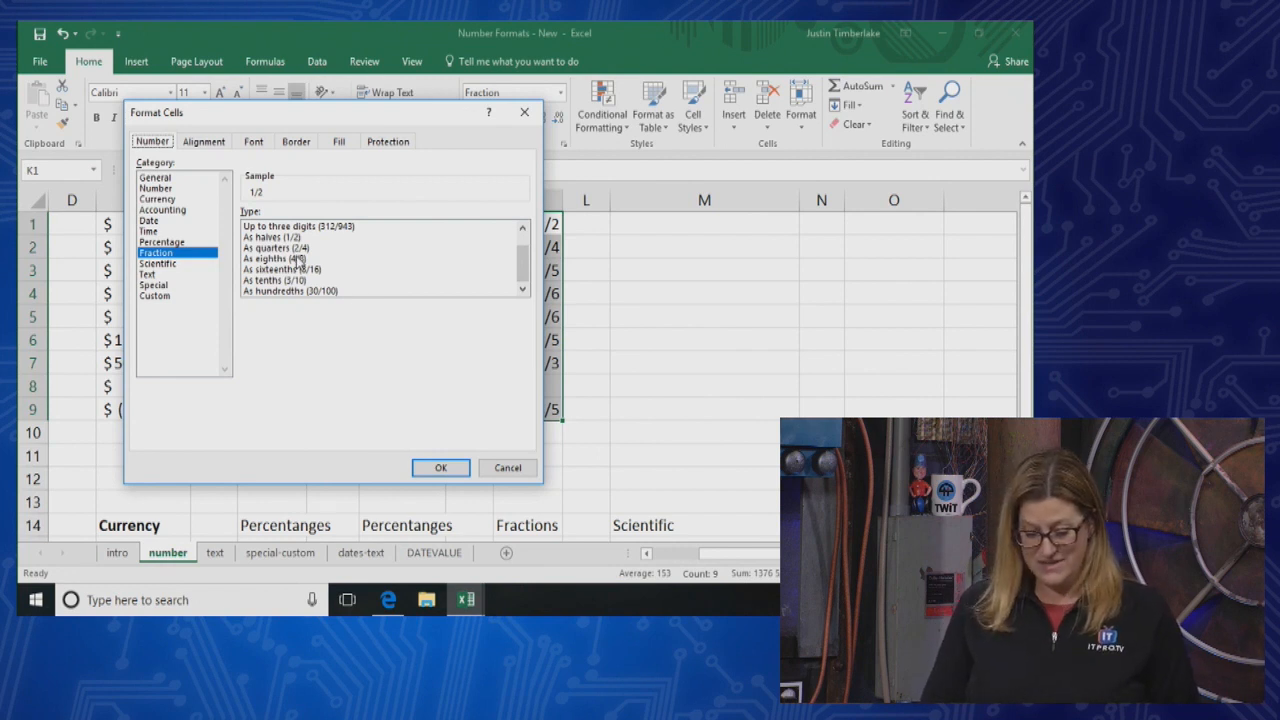
{"action": "left_click", "coordinate": [298, 292]}
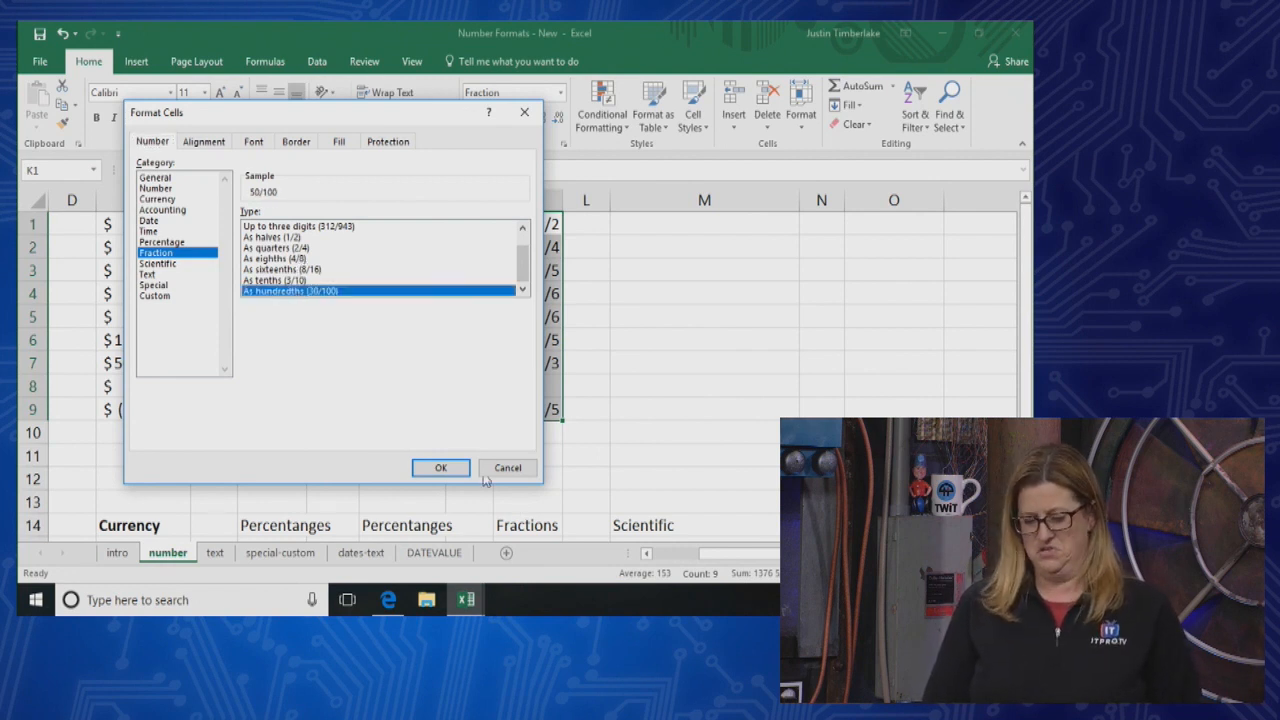
{"action": "left_click", "coordinate": [440, 465]}
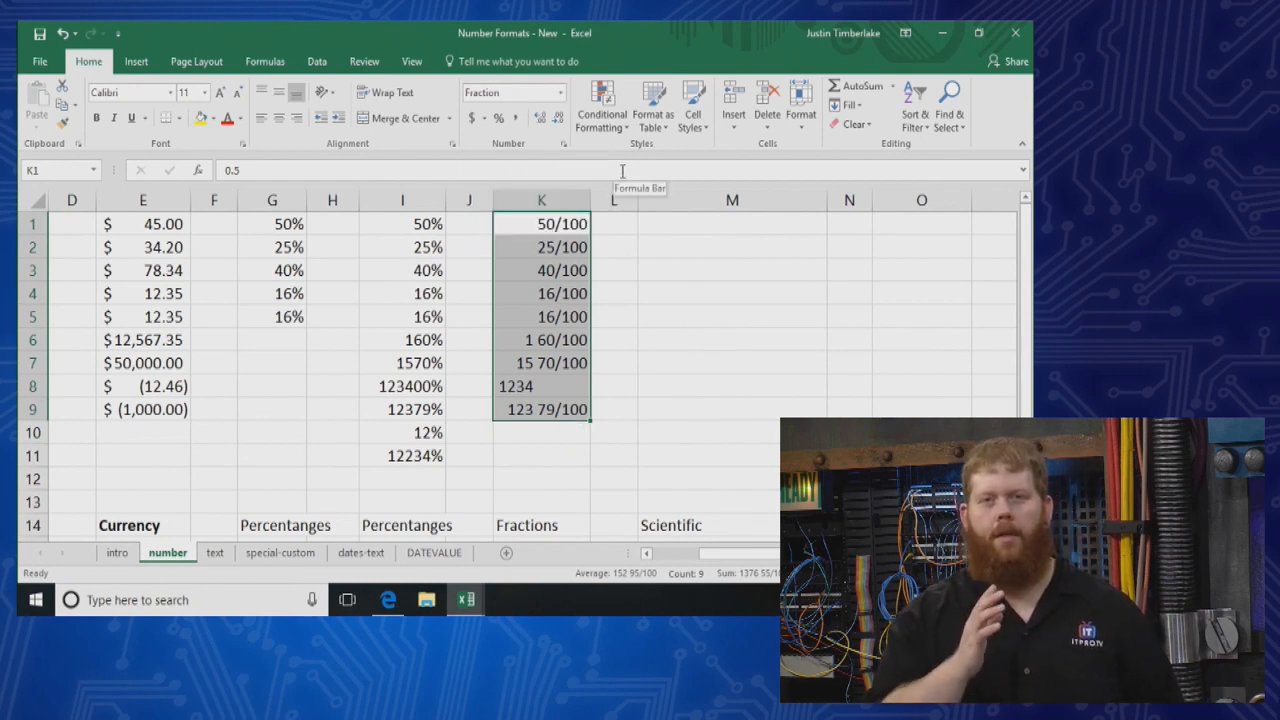
Change cells K1:K9 to the Number format with four decimal places
{"action": "left_click", "coordinate": [560, 93]}
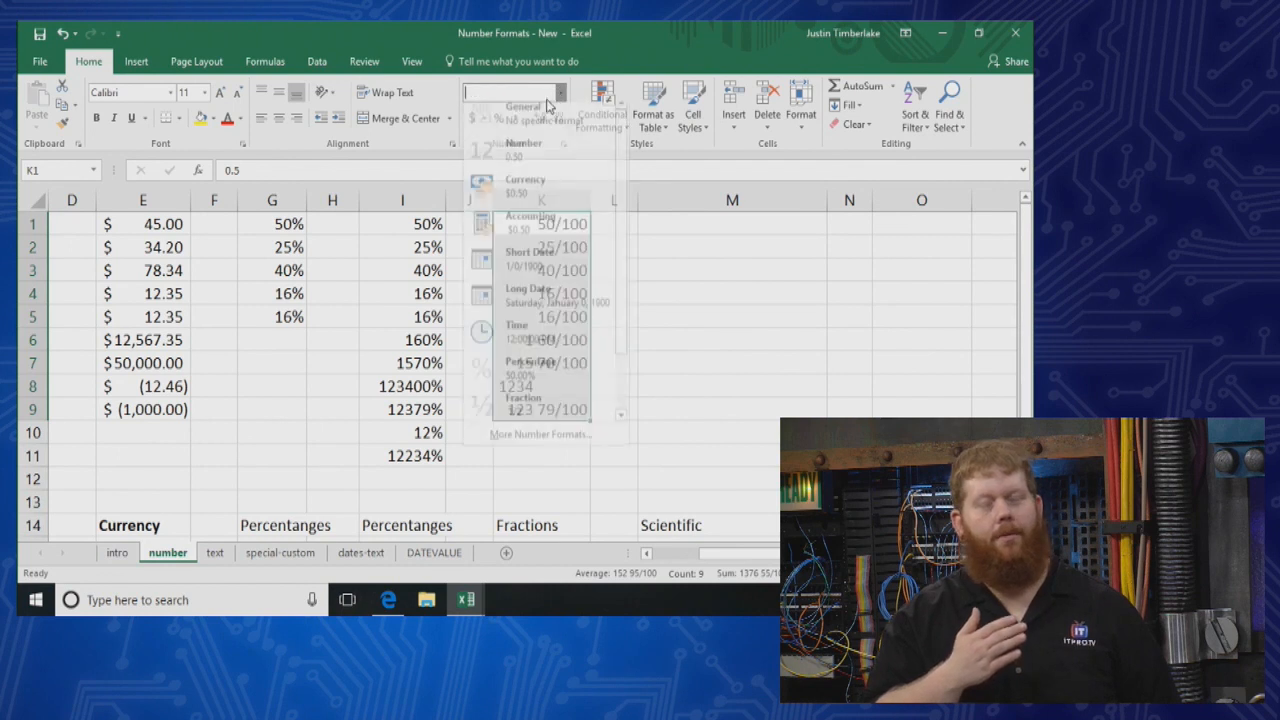
{"action": "left_click", "coordinate": [555, 157]}
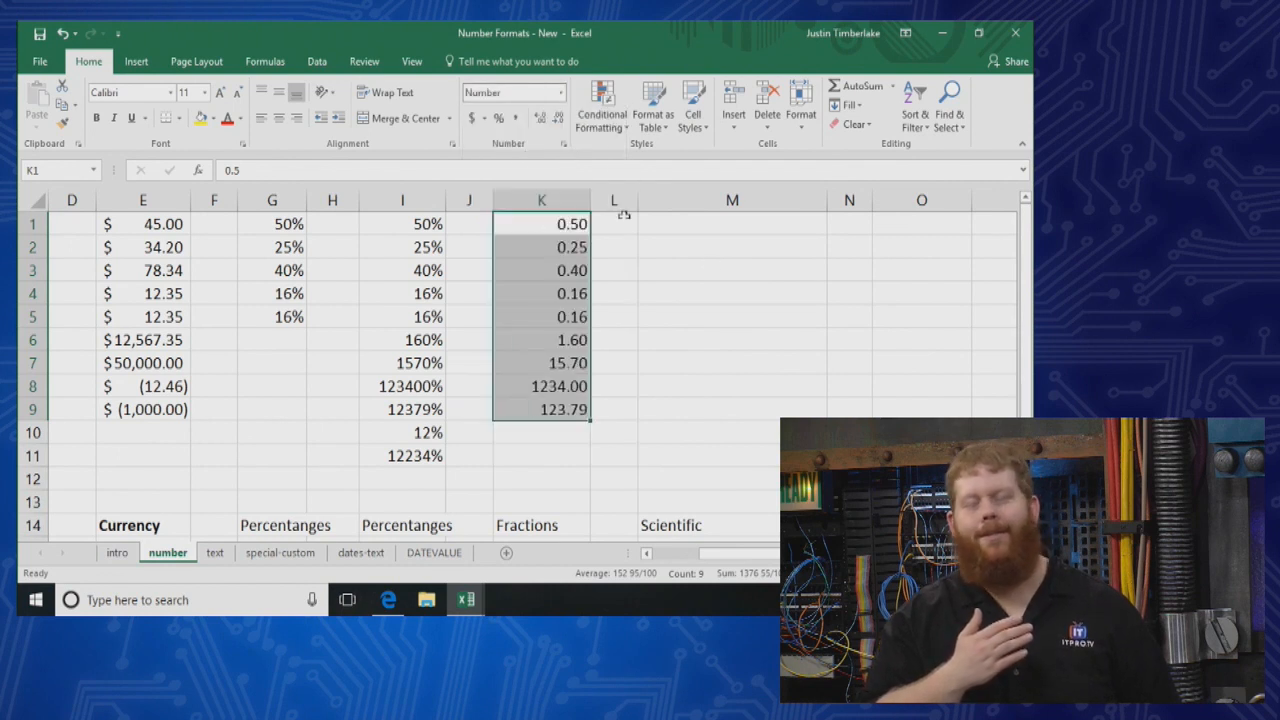
{"action": "left_click", "coordinate": [545, 120]}
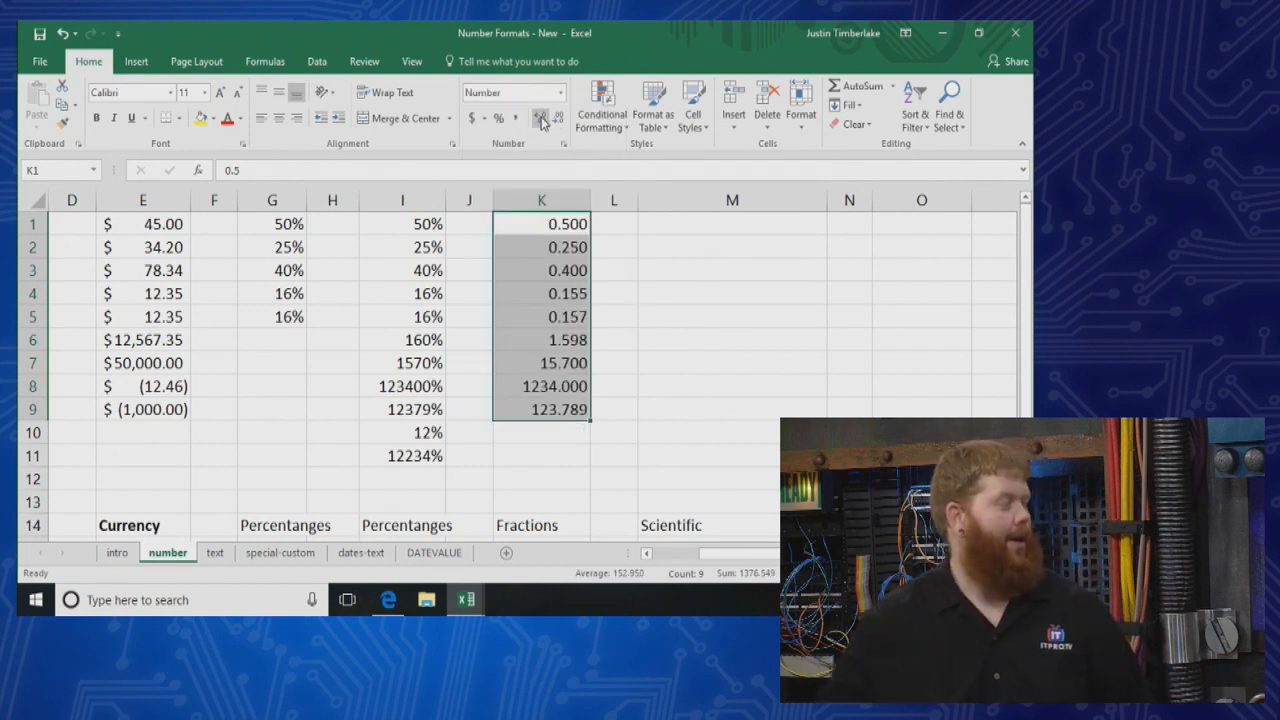
{"action": "left_click", "coordinate": [545, 120]}
{"action": "left_click", "coordinate": [724, 380]}
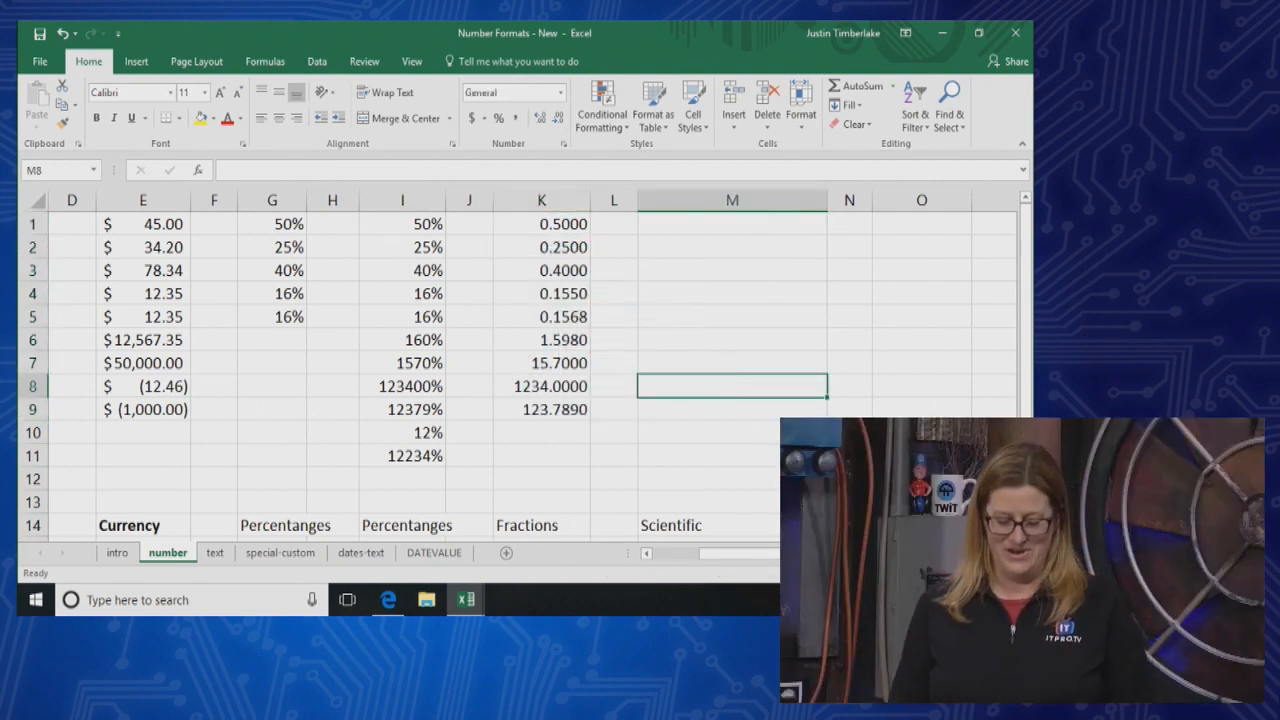
Enter 1E12 in cell M2 of the Scientific column
{"action": "scroll", "coordinate": [672, 329], "scroll_direction": "right", "scroll_amount": 2}
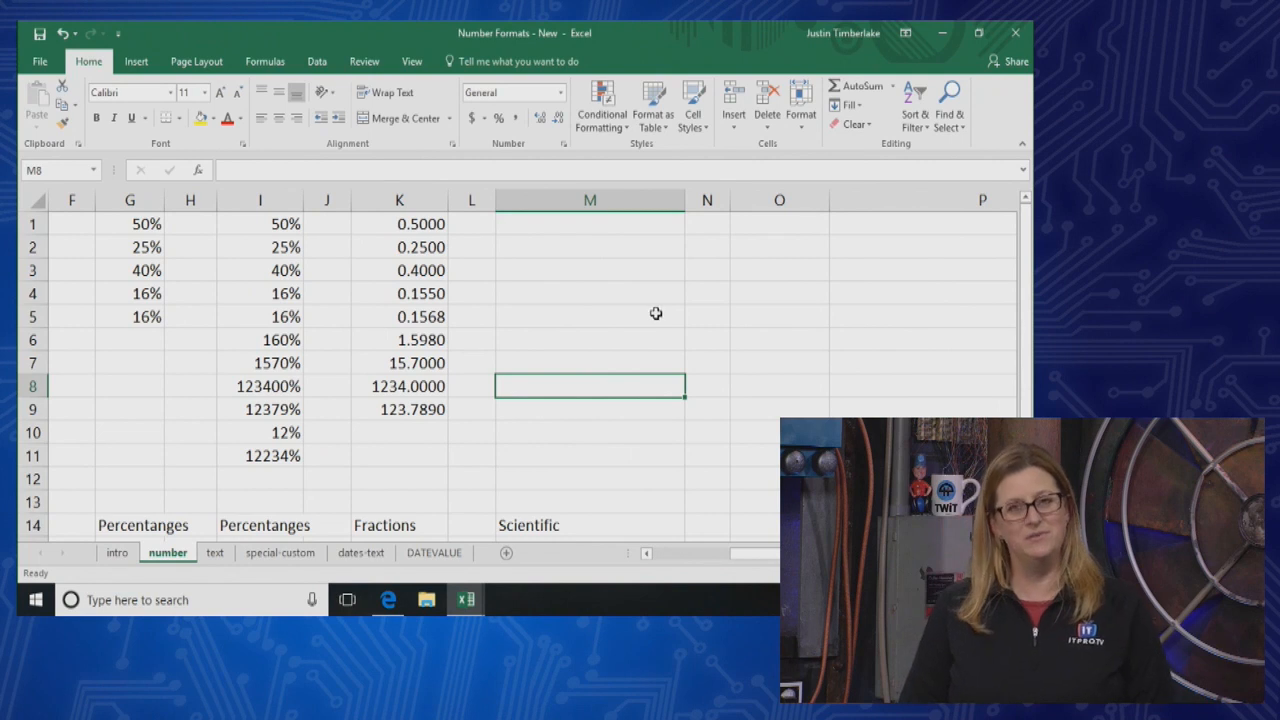
{"action": "left_click", "coordinate": [585, 333]}
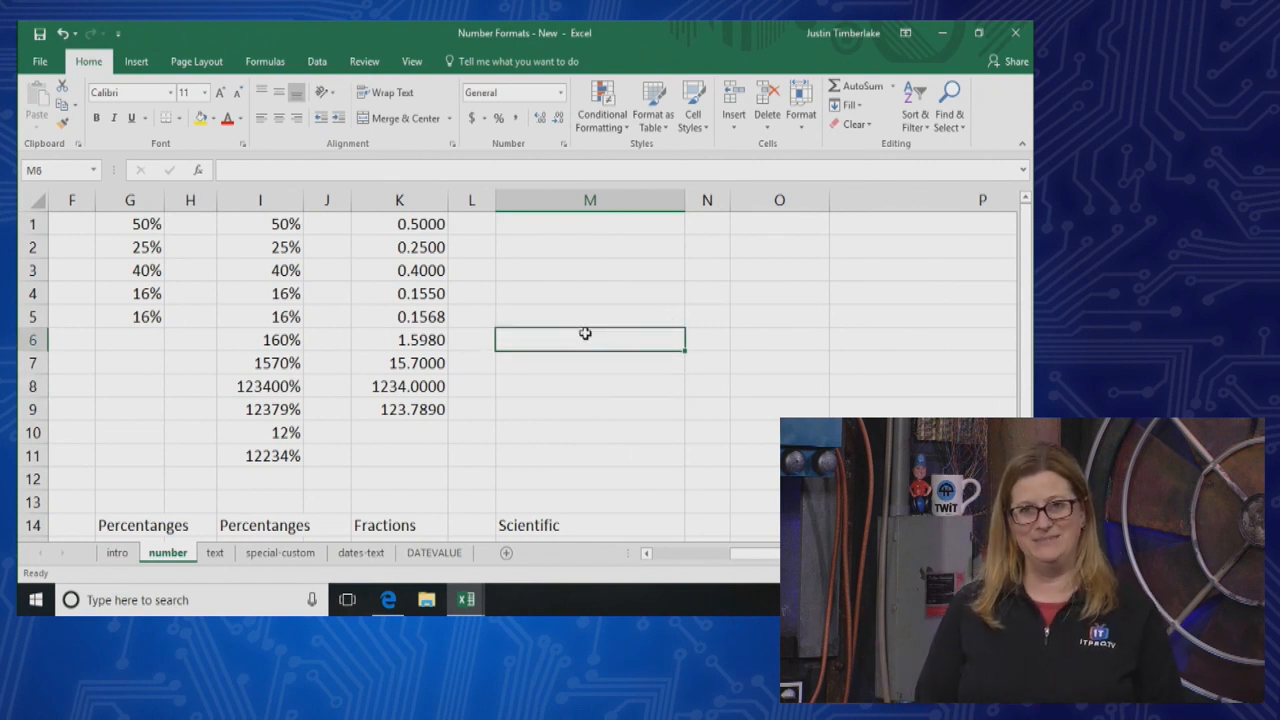
{"action": "left_click", "coordinate": [569, 248]}
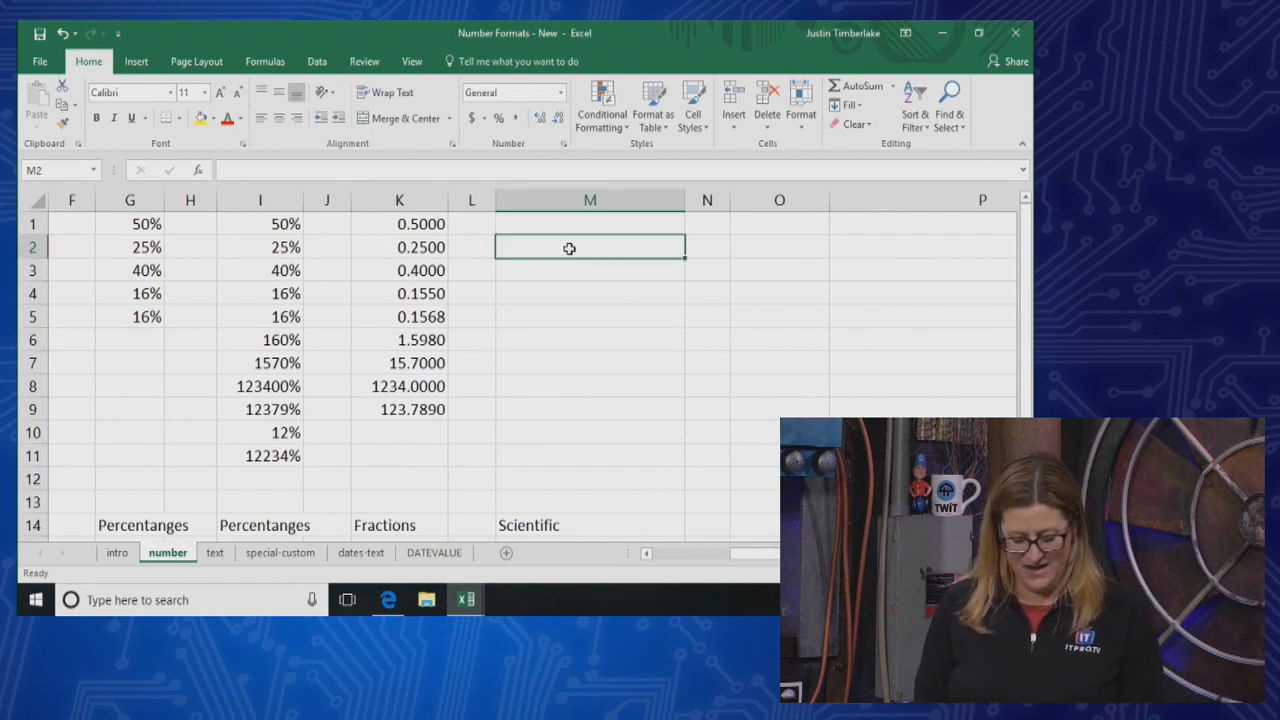
{"action": "type", "text": "1"}
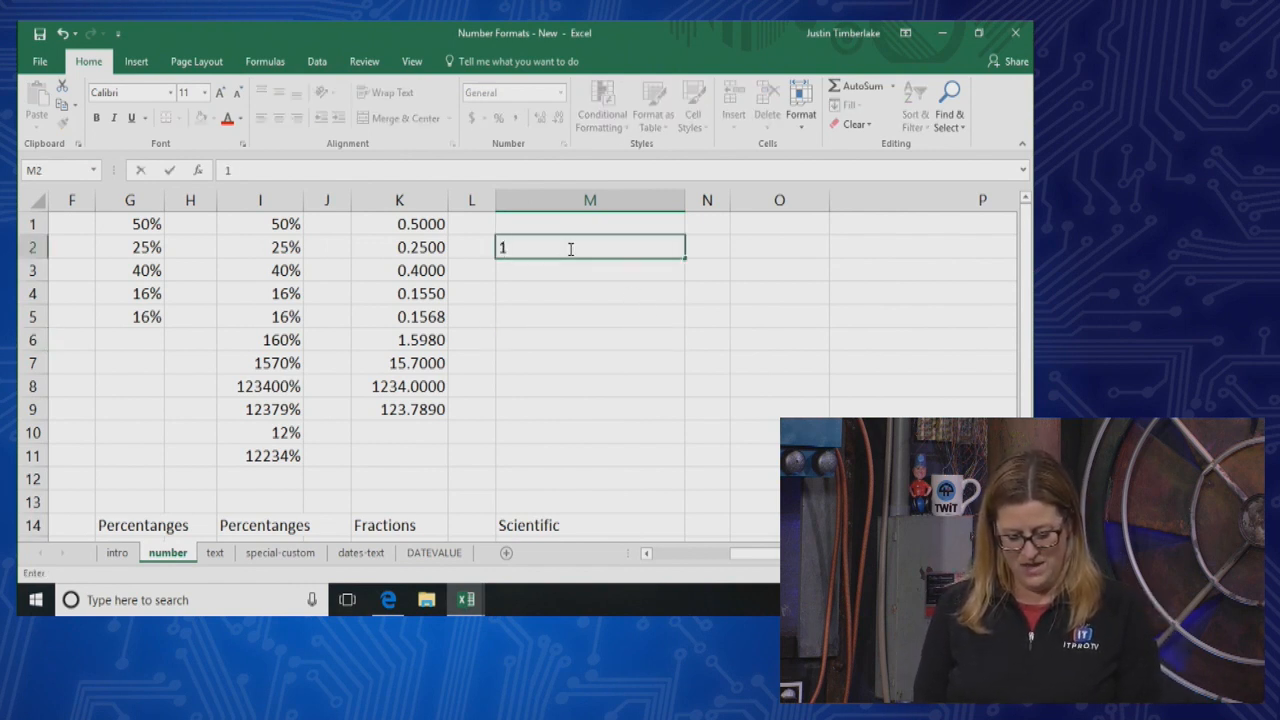
{"action": "type", "text": ".00E+12"}
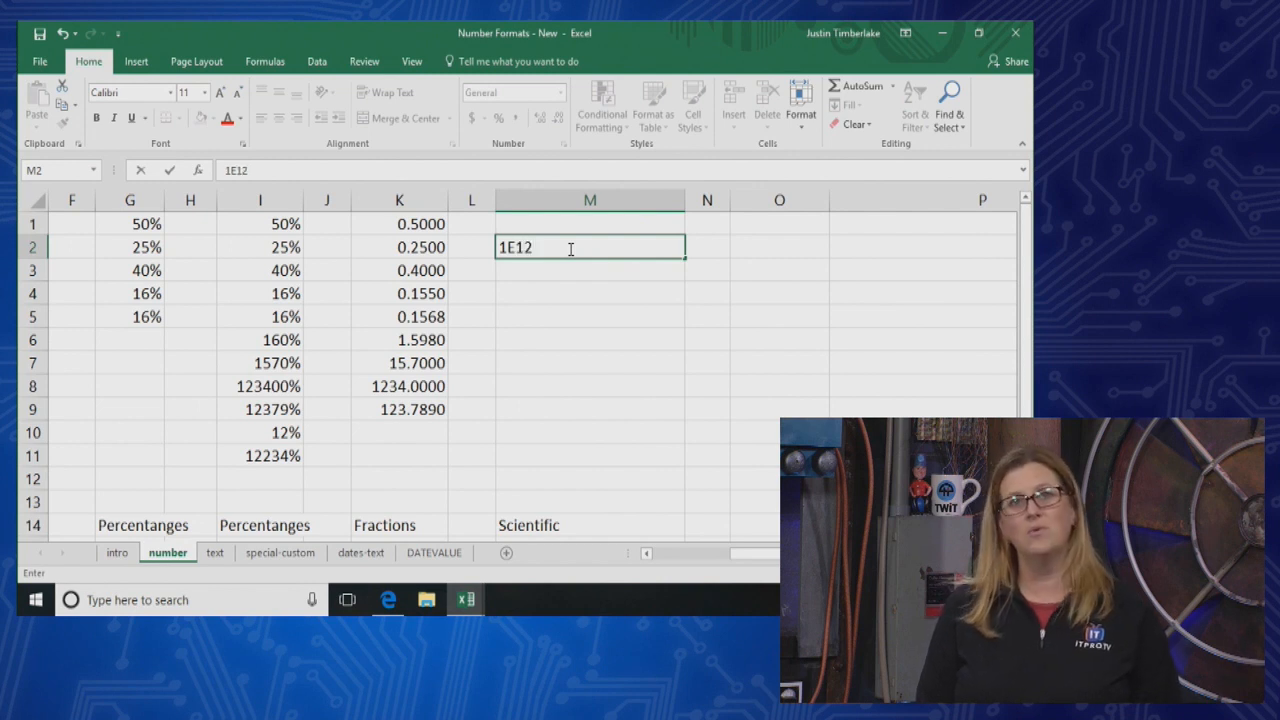
{"action": "key", "text": "Return"}
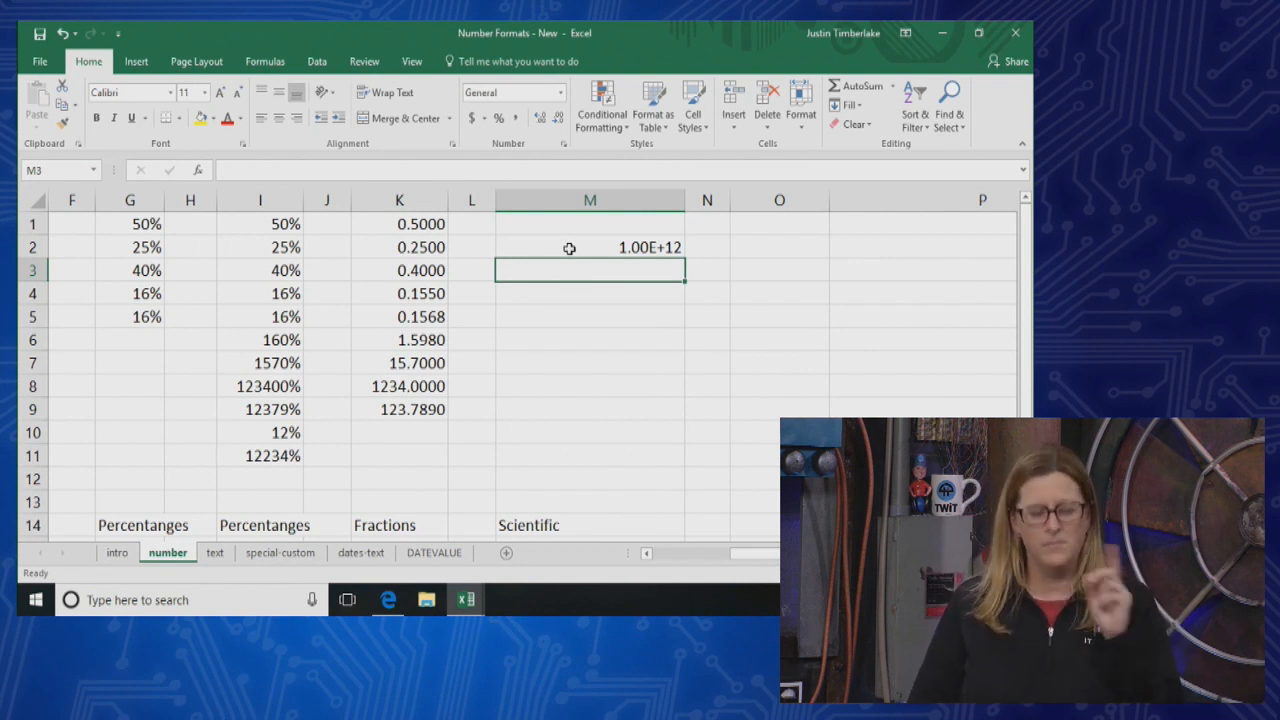
Switch to Edge and read the introduction of the support article on displaying numbers in scientific notation
{"action": "left_click", "coordinate": [401, 601]}
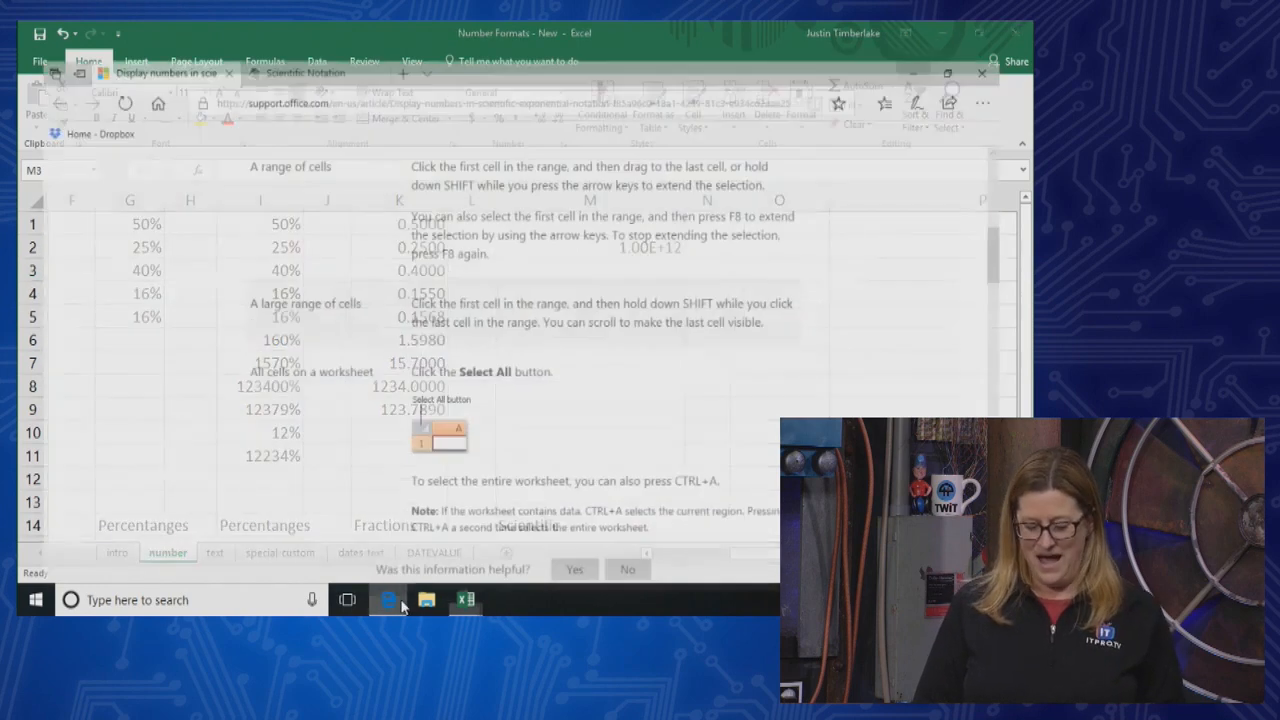
{"action": "scroll", "coordinate": [351, 440], "scroll_direction": "up", "scroll_amount": 2}
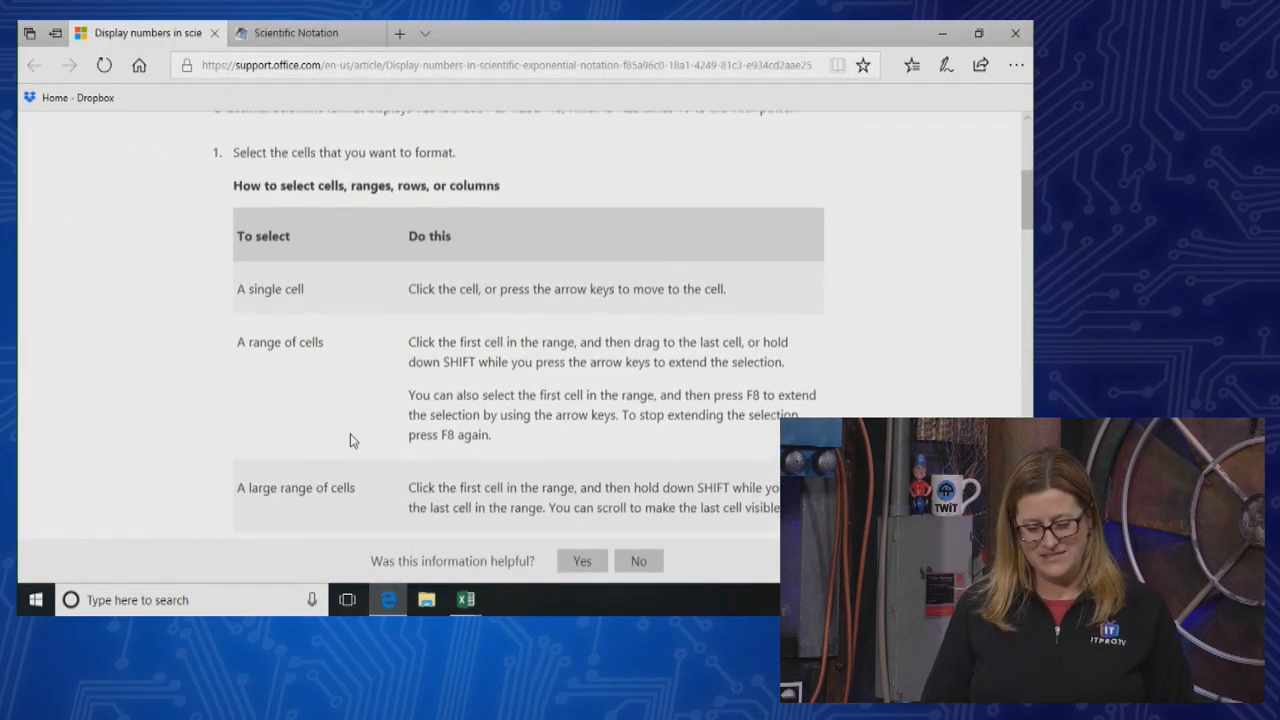
{"action": "scroll", "coordinate": [351, 440], "scroll_direction": "up", "scroll_amount": 4}
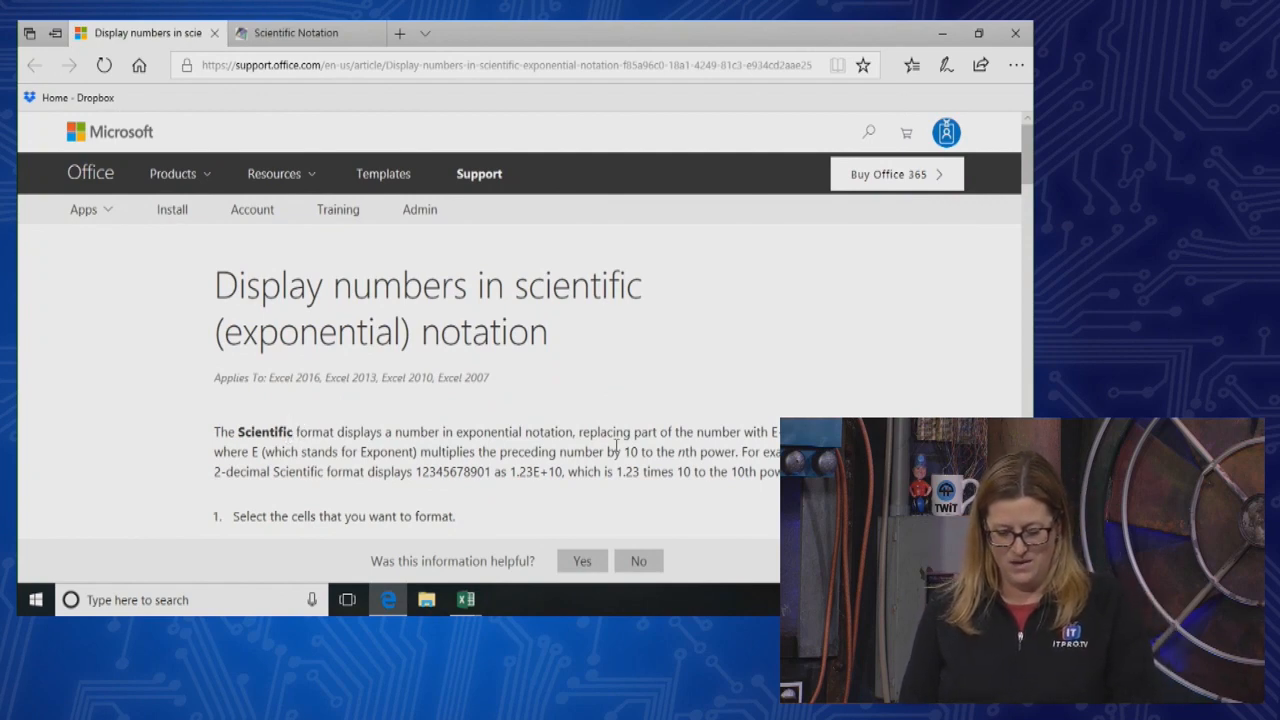
Highlight the explanation of the E+n replacement in the support article and read on to the cell selection instructions
{"action": "left_click_drag", "start_coordinate": [582, 432], "coordinate": [800, 432]}
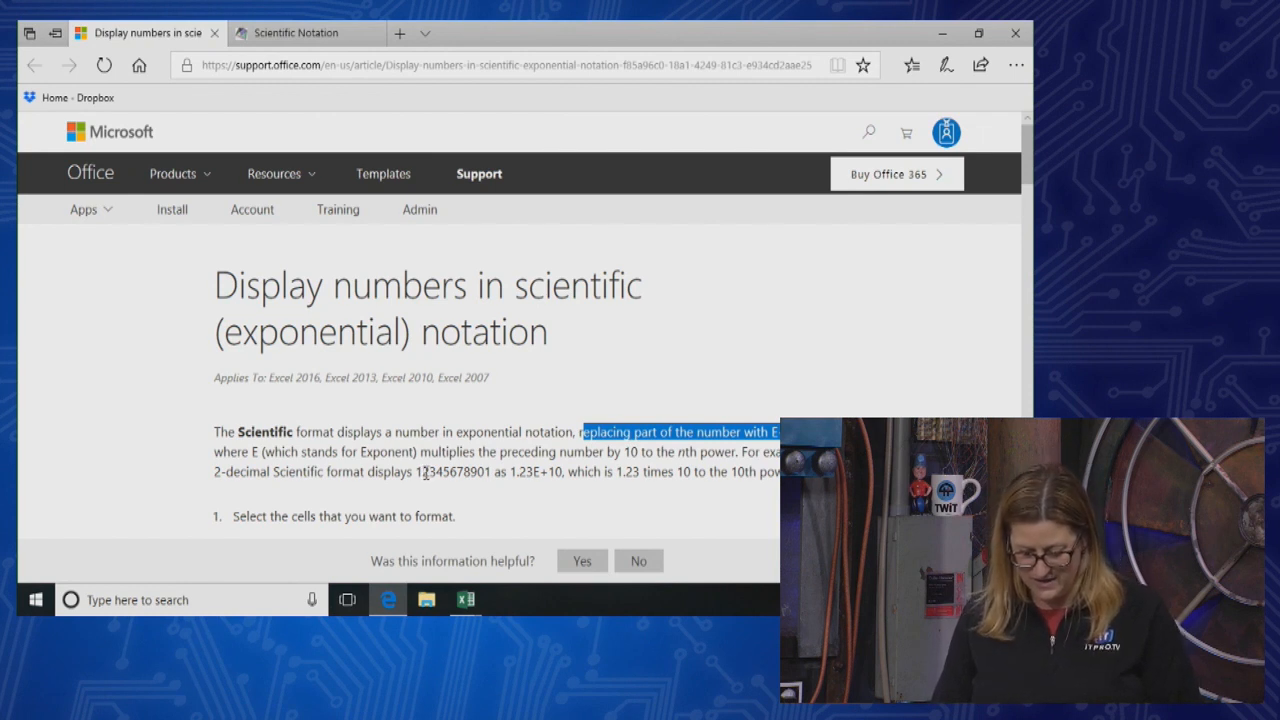
{"action": "left_click", "coordinate": [547, 468]}
{"action": "scroll", "coordinate": [660, 467], "scroll_direction": "down", "scroll_amount": 2}
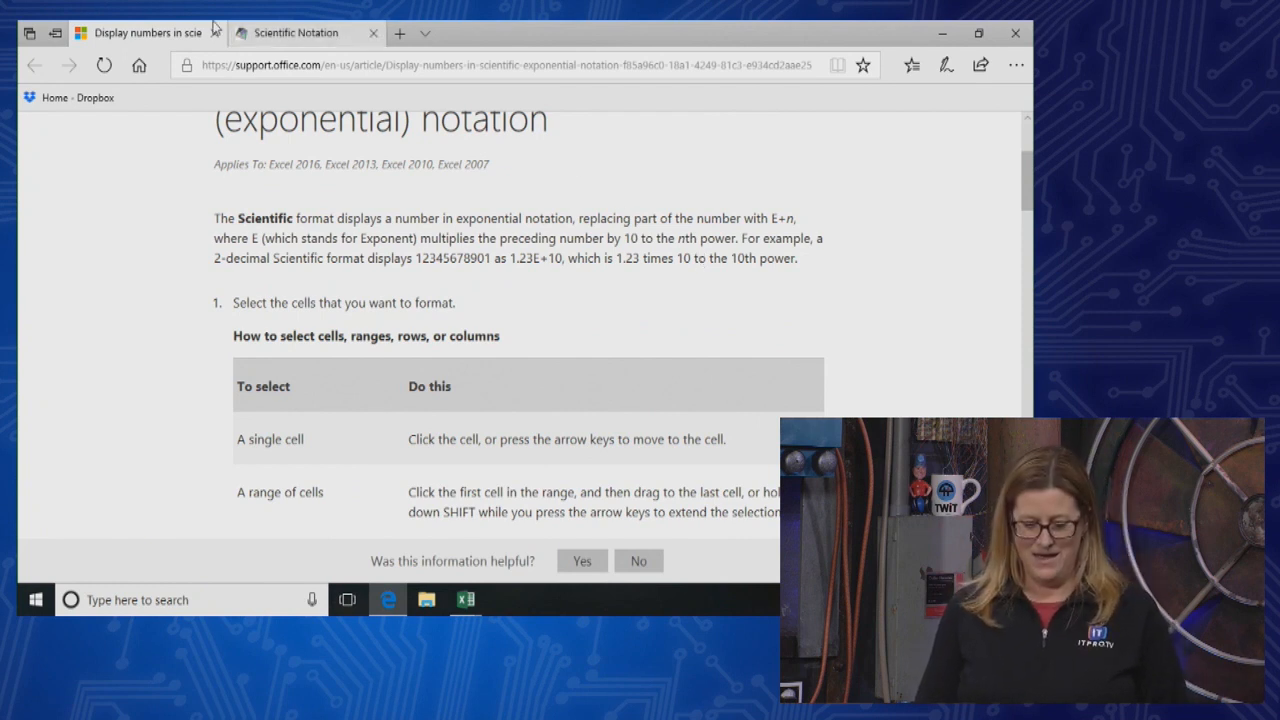
Bring up the Math is Fun page on Scientific Notation and read down to the worked example for 700
{"action": "left_click", "coordinate": [270, 36]}
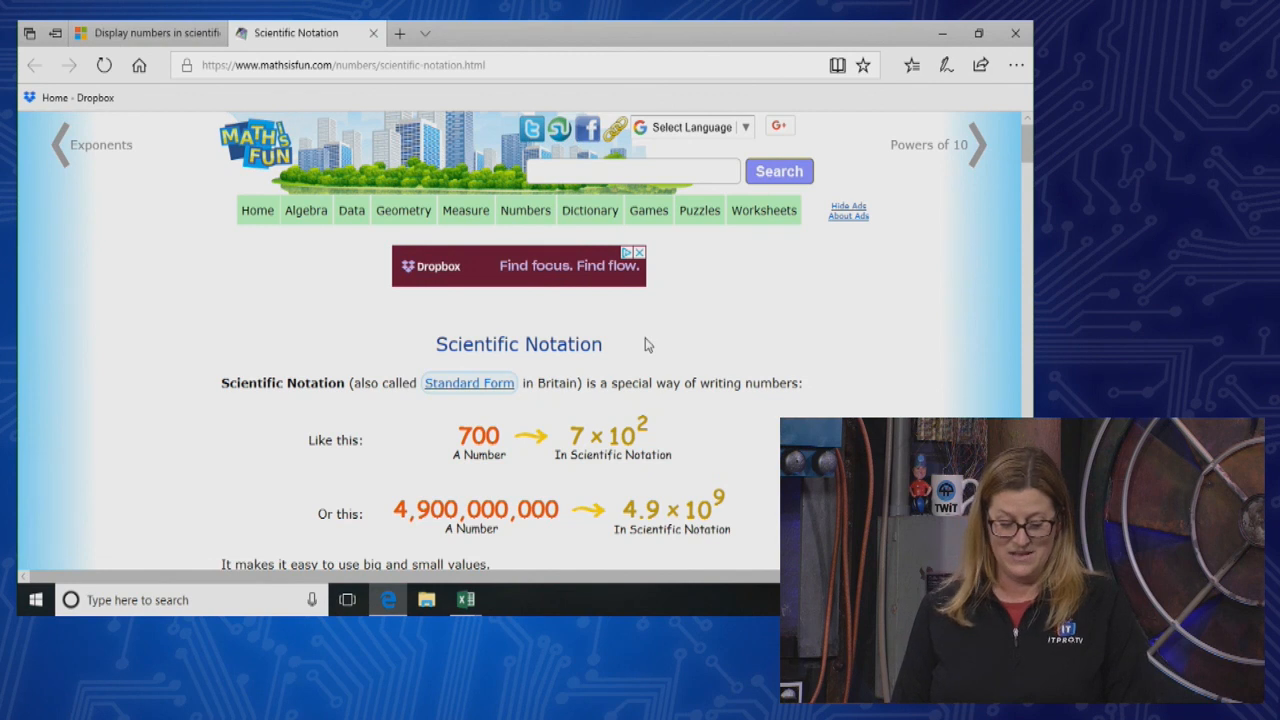
{"action": "scroll", "coordinate": [564, 399], "scroll_direction": "down", "scroll_amount": 1}
{"action": "scroll", "coordinate": [564, 399], "scroll_direction": "down", "scroll_amount": 1}
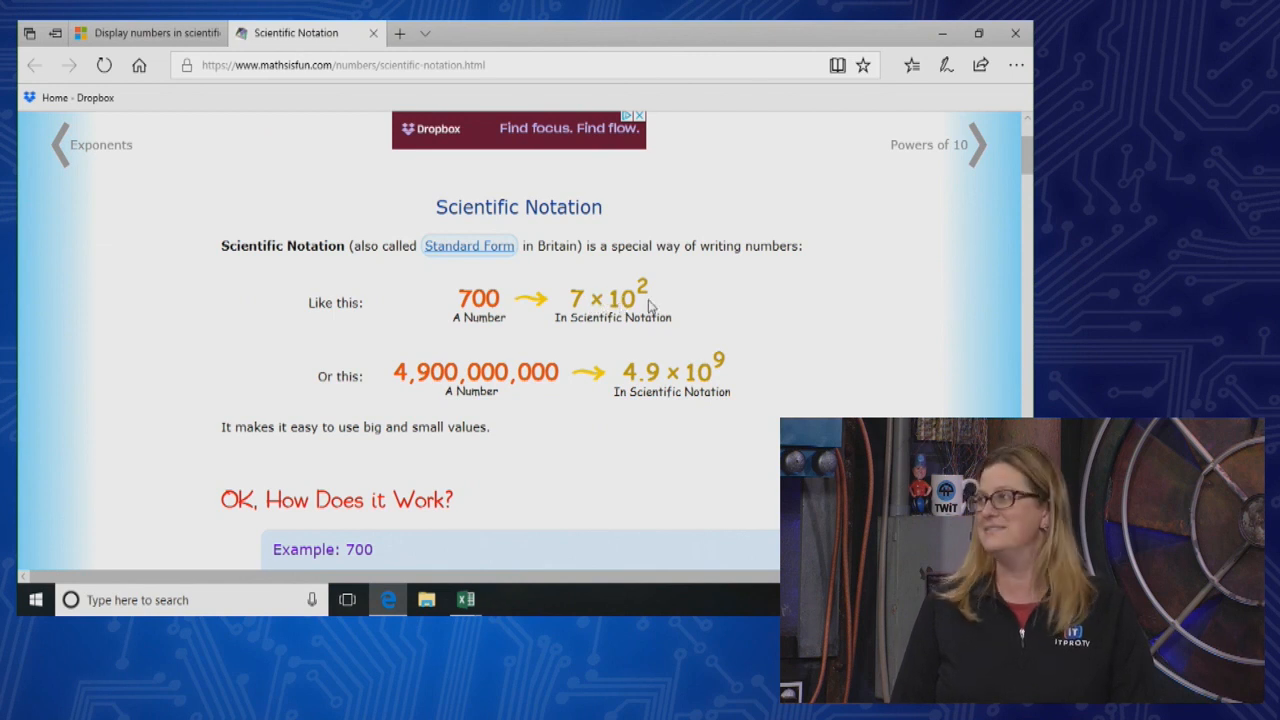
{"action": "scroll", "coordinate": [645, 305], "scroll_direction": "down", "scroll_amount": 3}
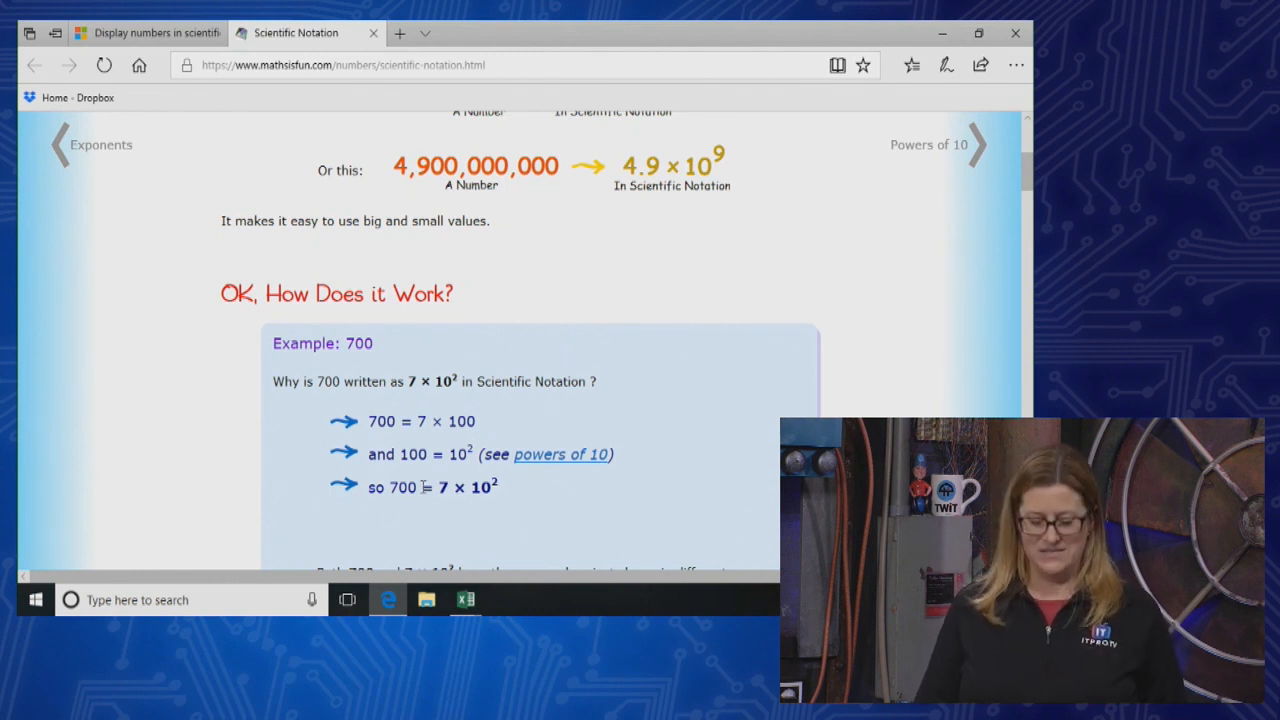
Switch back to the Number Formats - New workbook in Excel and change cell M2 to the Number format
{"action": "mouse_move", "coordinate": [466, 600]}
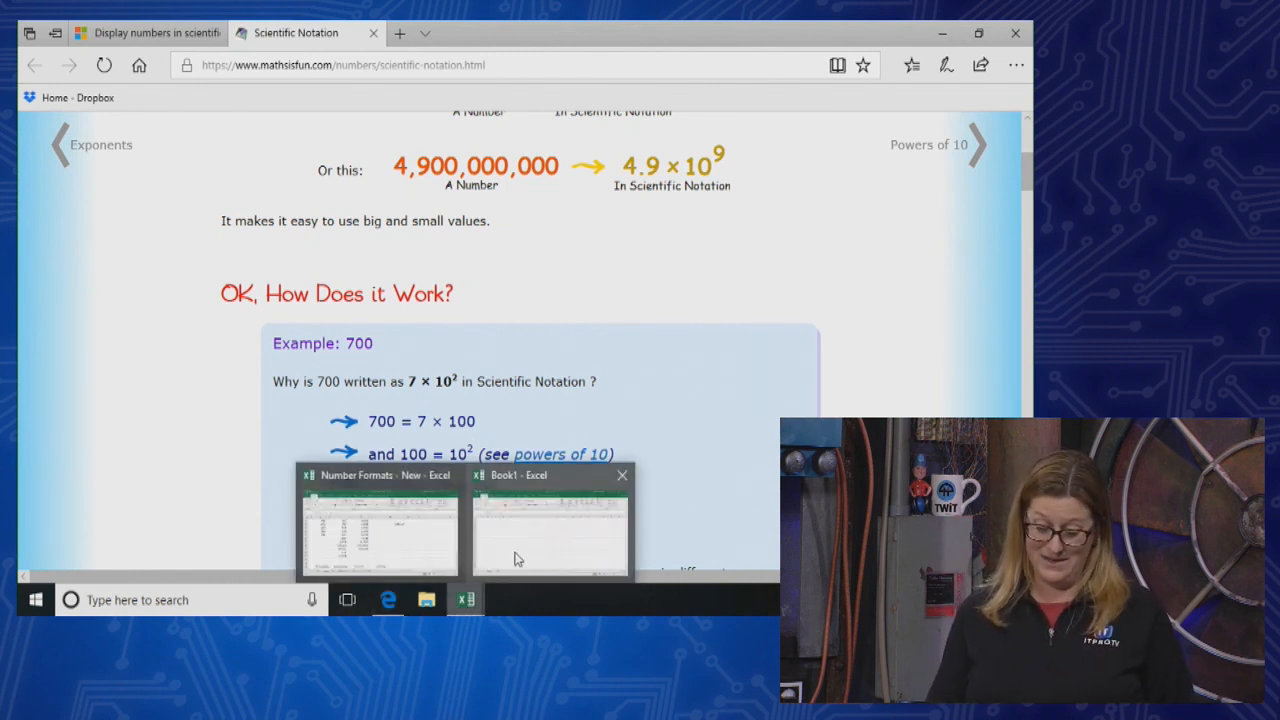
{"action": "left_click", "coordinate": [431, 545]}
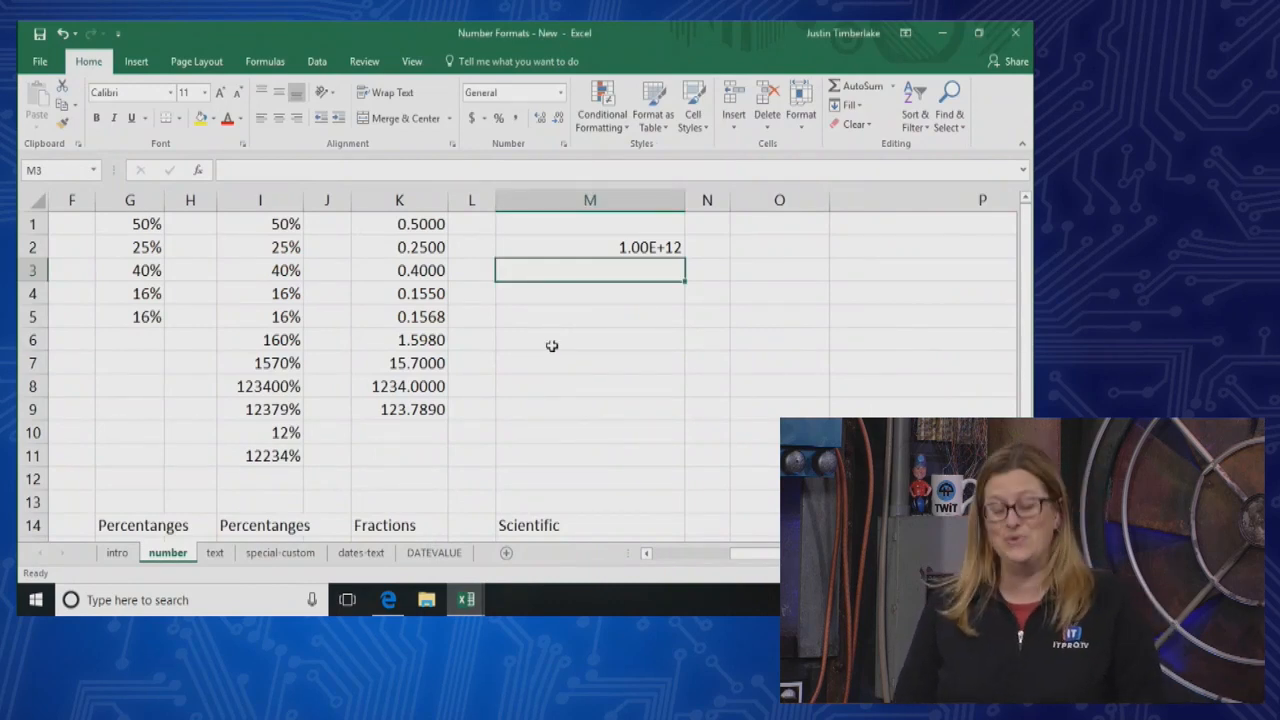
{"action": "left_click", "coordinate": [584, 248]}
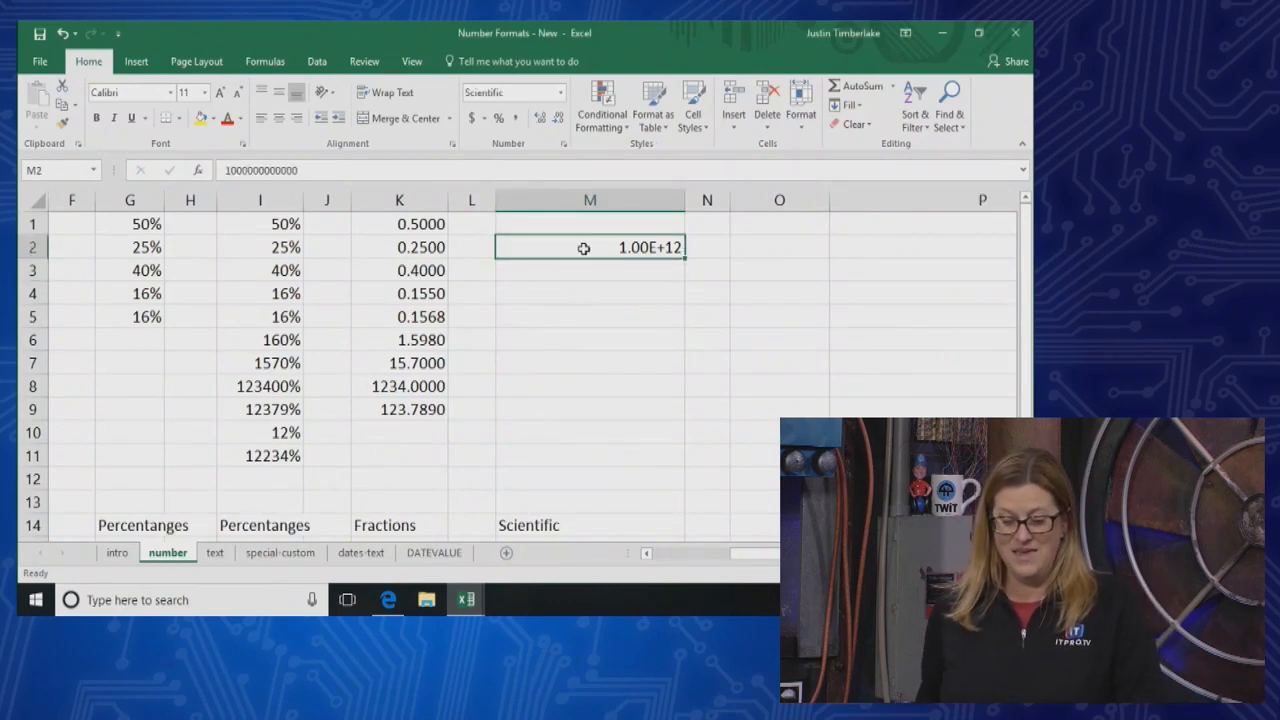
{"action": "left_click", "coordinate": [560, 92]}
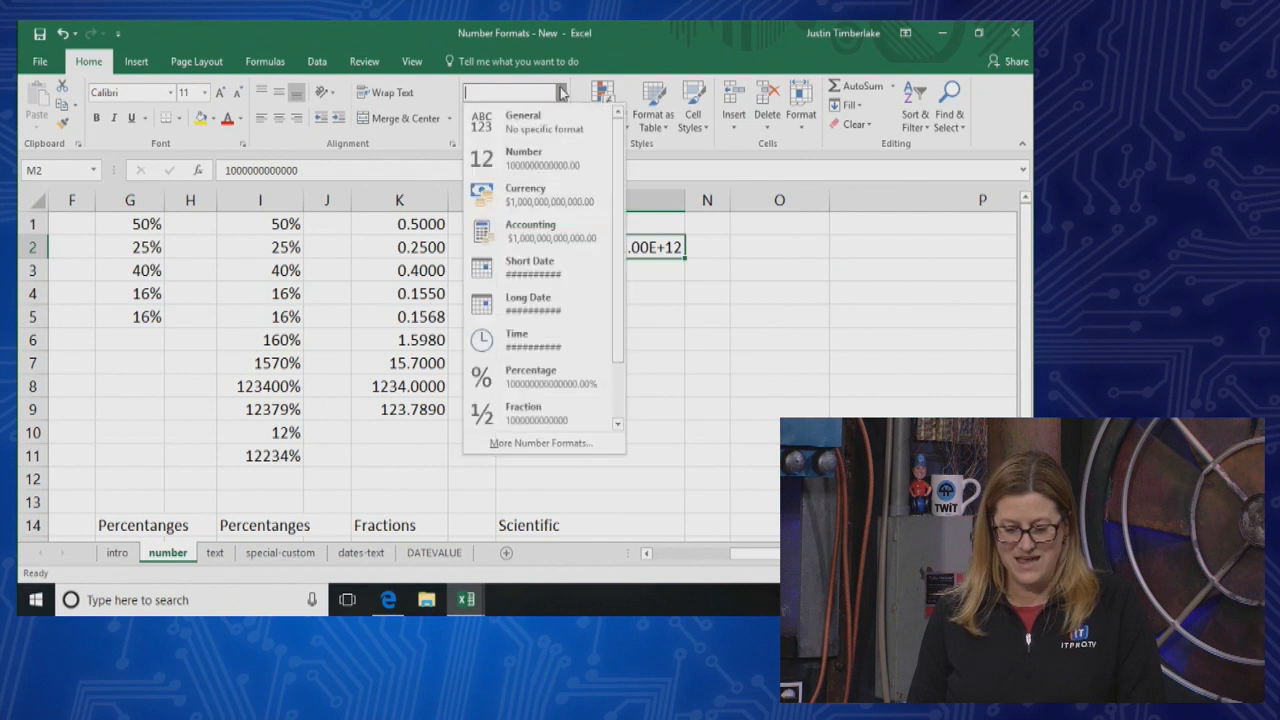
{"action": "left_click", "coordinate": [552, 165]}
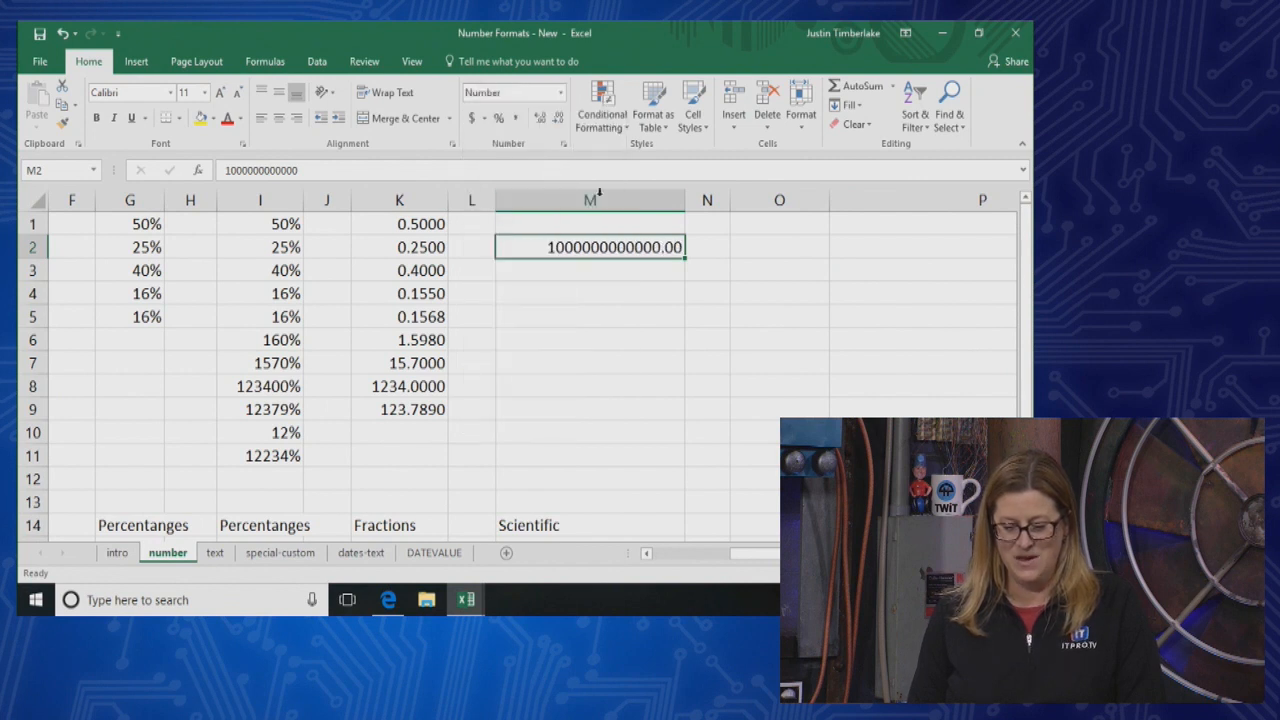
Enter 1.45E+10 in cell M3 and change the cell to the Number format
{"action": "left_click", "coordinate": [655, 273]}
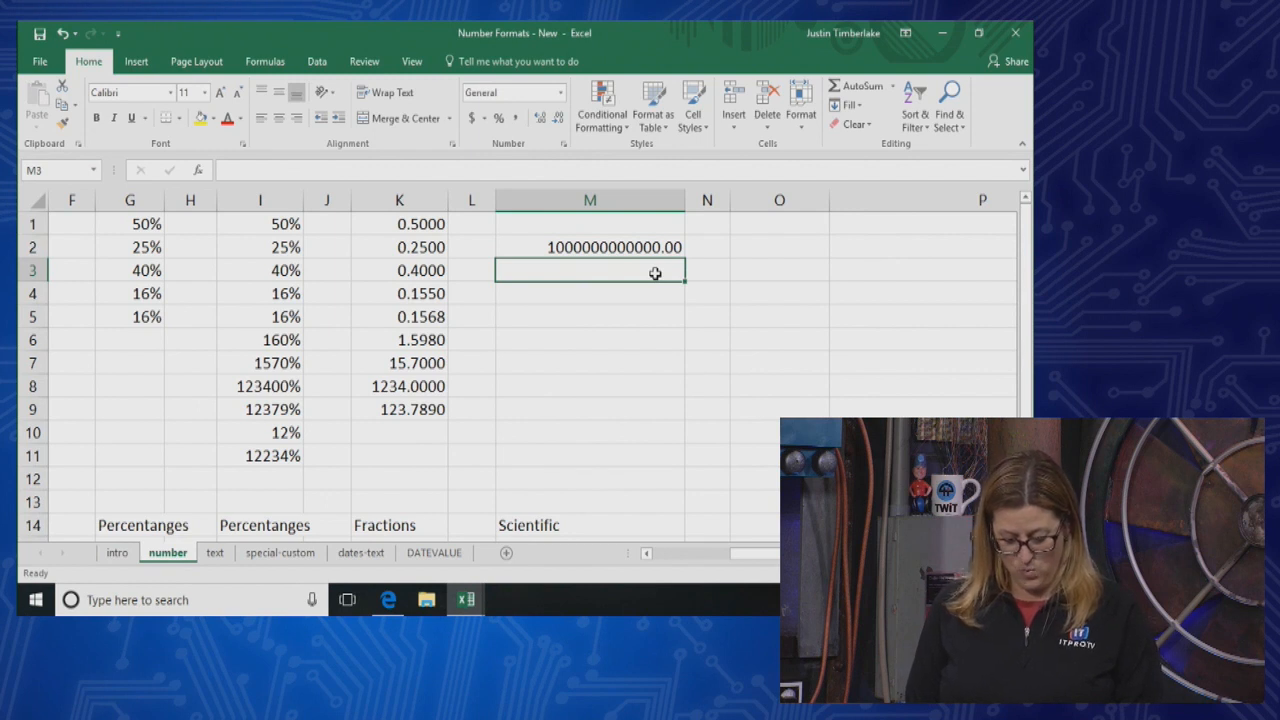
{"action": "type", "text": "1.45"}
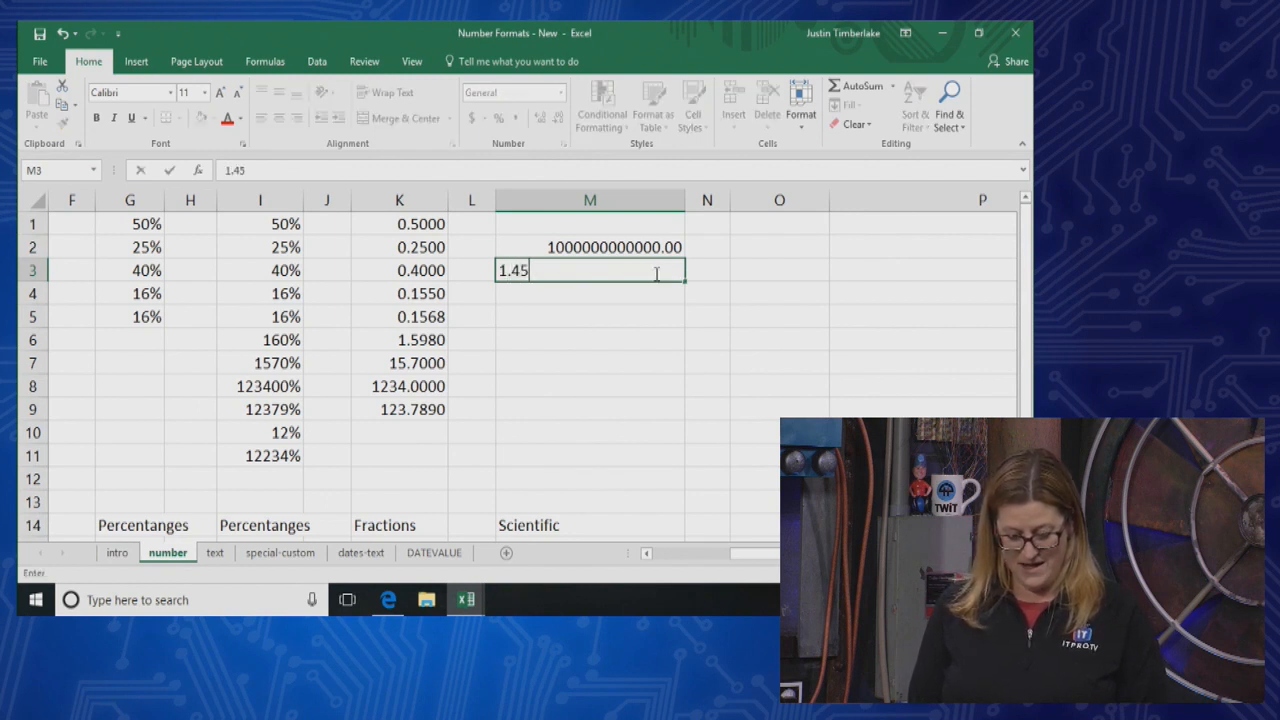
{"action": "type", "text": "E+10"}
{"action": "key", "text": "Return"}
{"action": "left_click", "coordinate": [658, 271]}
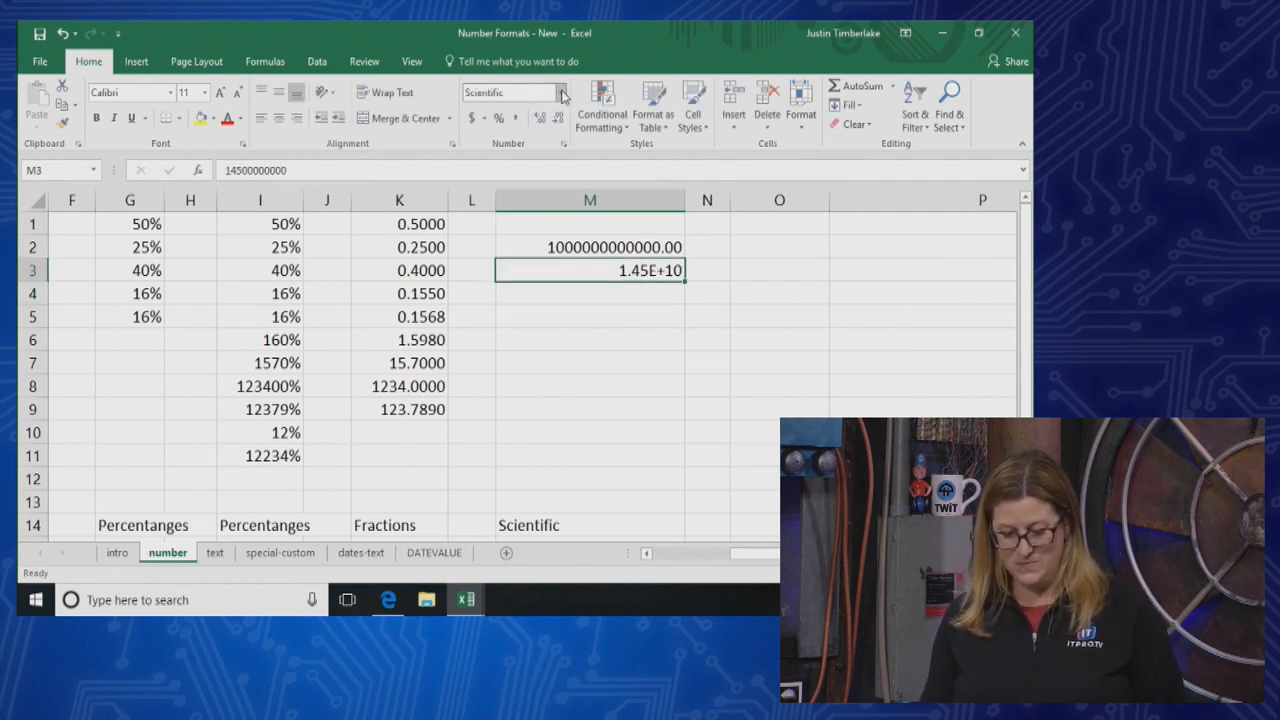
{"action": "left_click", "coordinate": [560, 92]}
{"action": "left_click", "coordinate": [539, 158]}
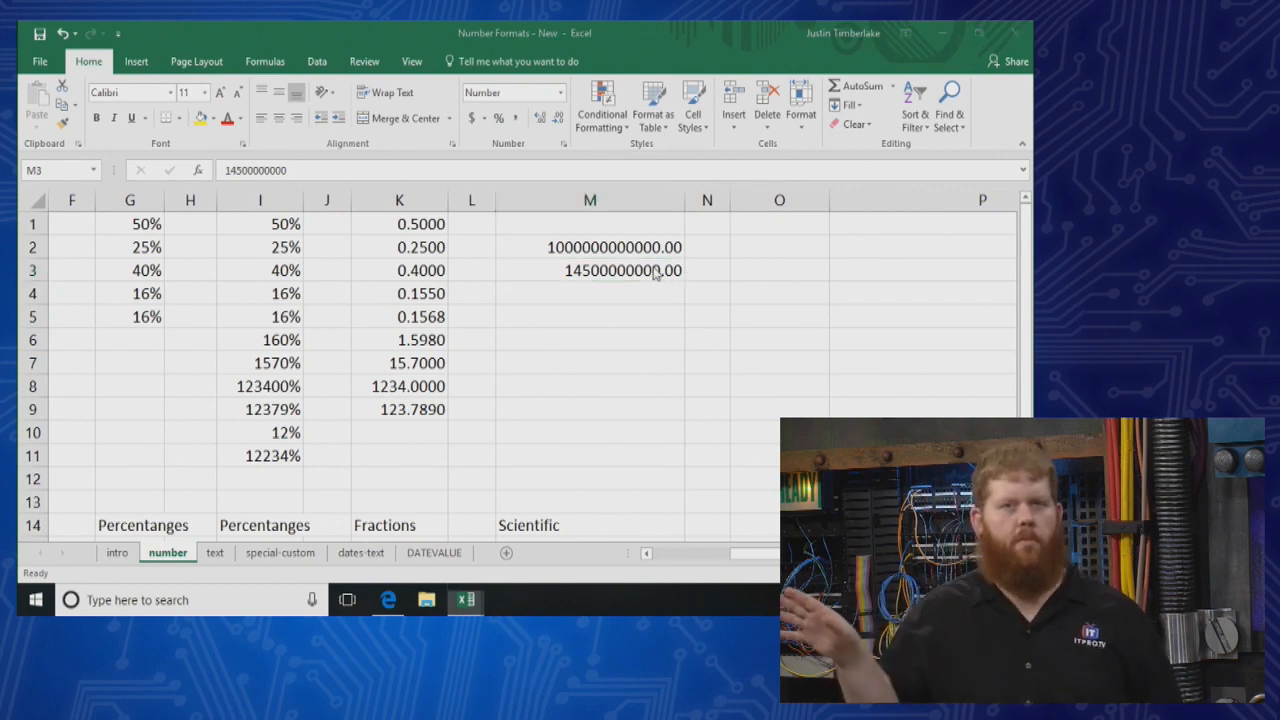
{"action": "key", "text": "super"}
{"action": "key", "text": "super"}
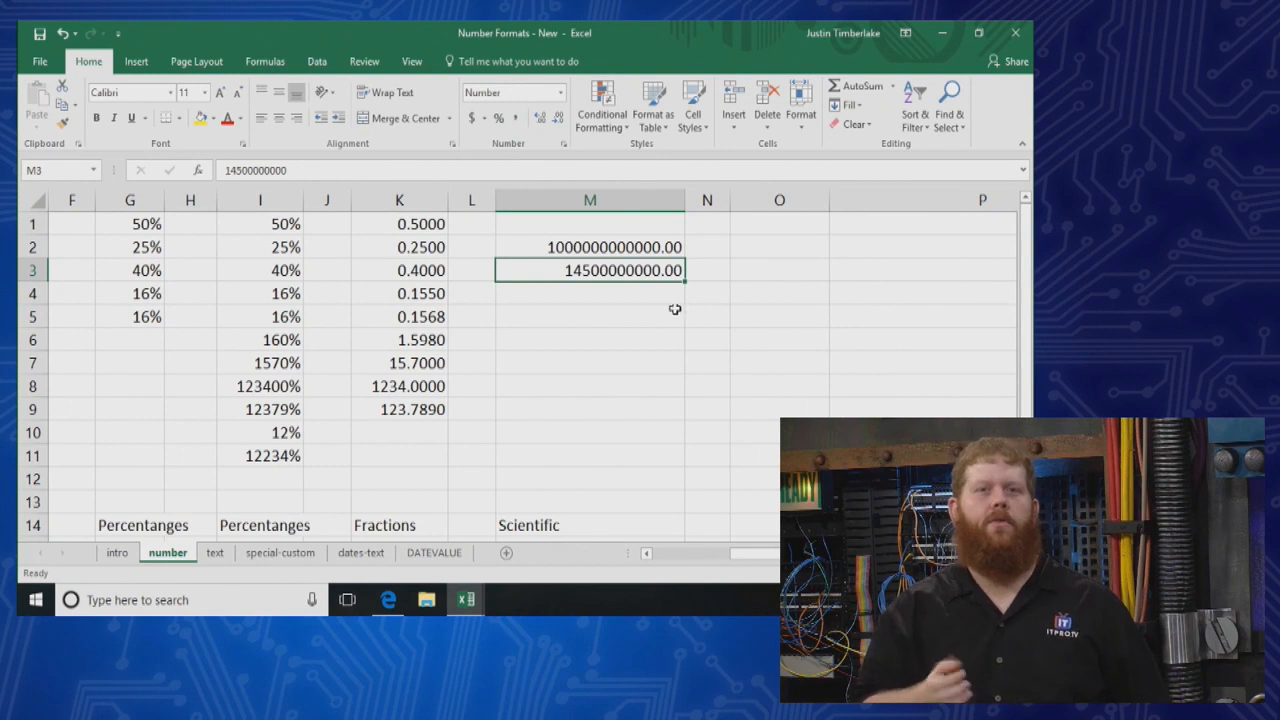
{"action": "left_click_drag", "start_coordinate": [643, 248], "coordinate": [635, 278]}
Enter 1E10 in cell M4, change the cell to the Number format and apply Comma Style to it
{"action": "left_click", "coordinate": [634, 293]}
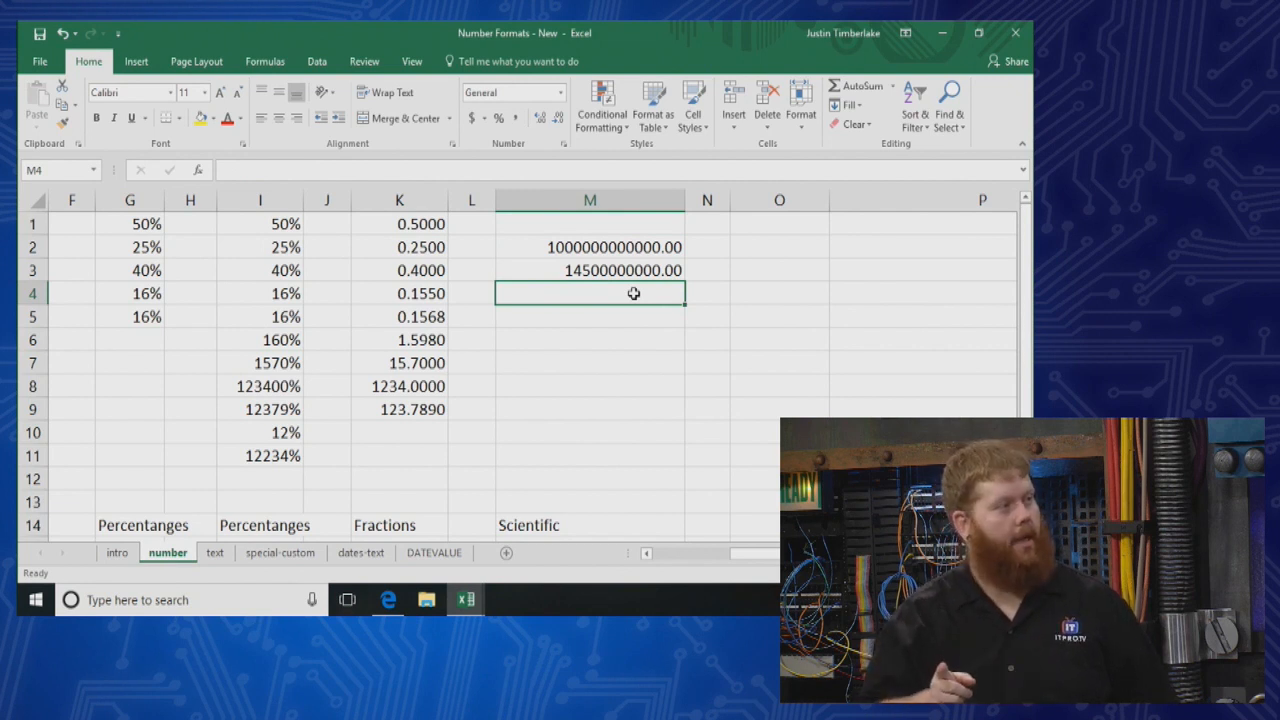
{"action": "type", "text": "1E10"}
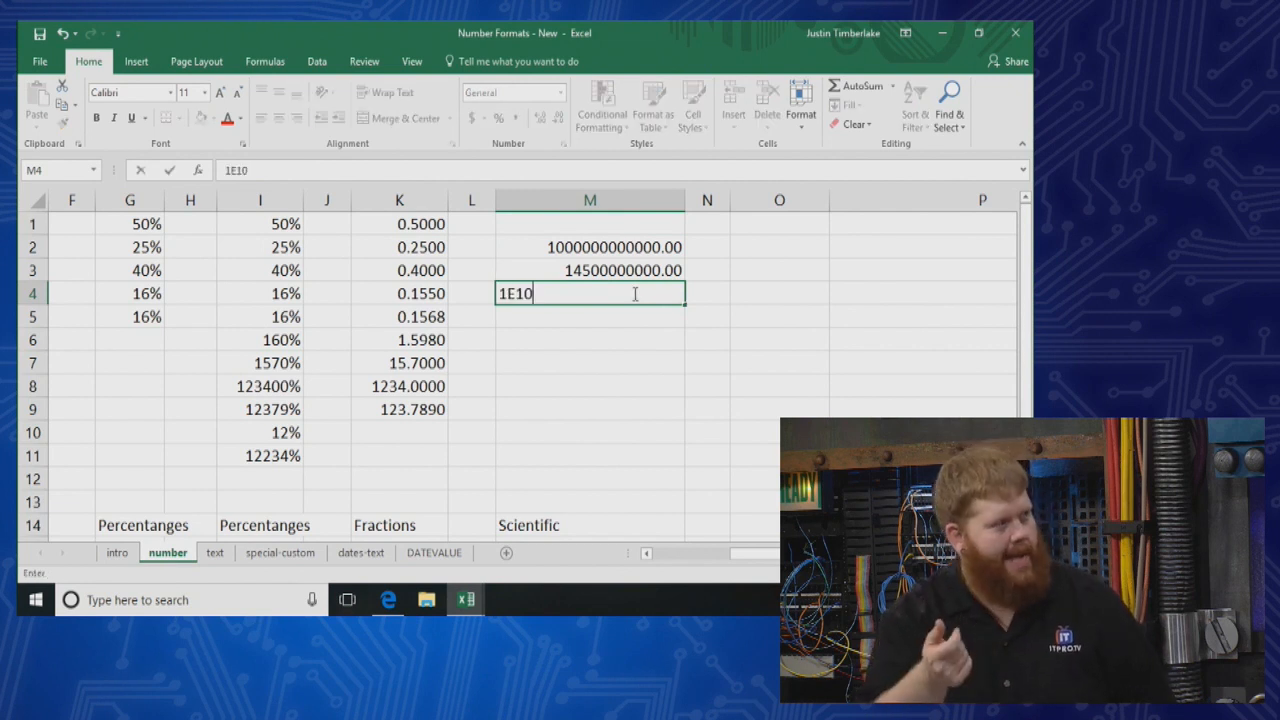
{"action": "key", "text": "Return"}
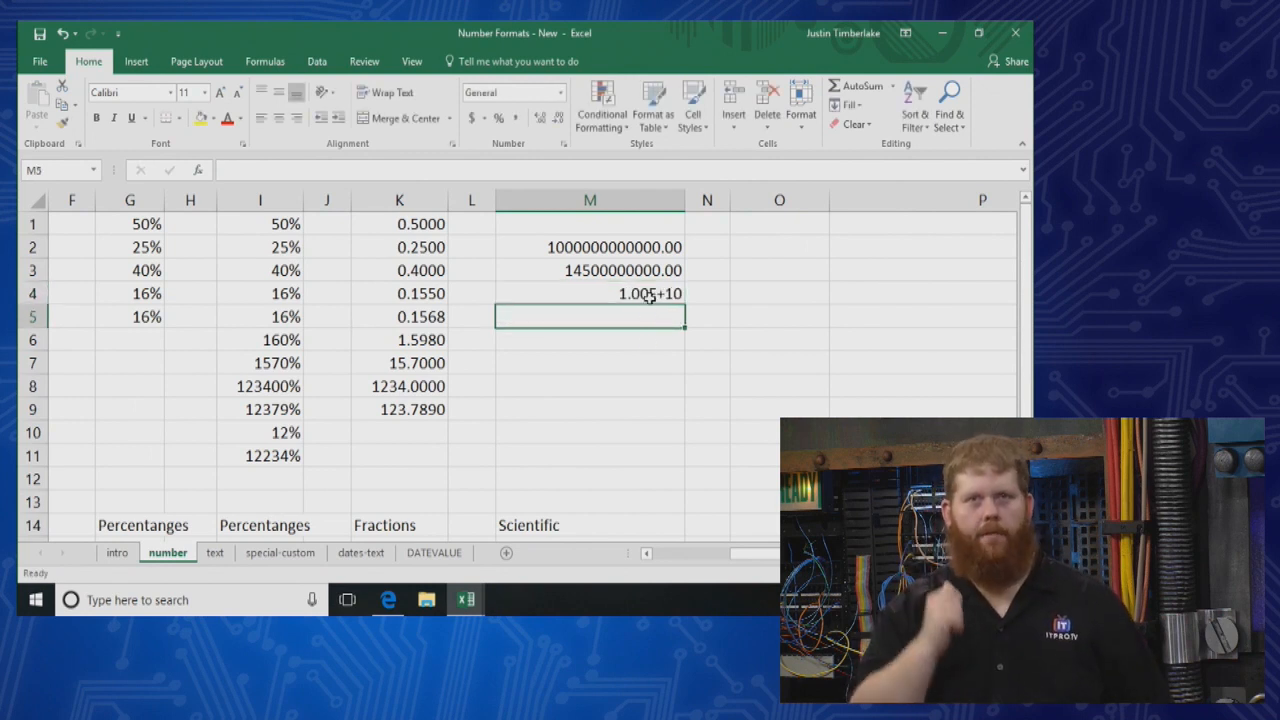
{"action": "left_click", "coordinate": [650, 297]}
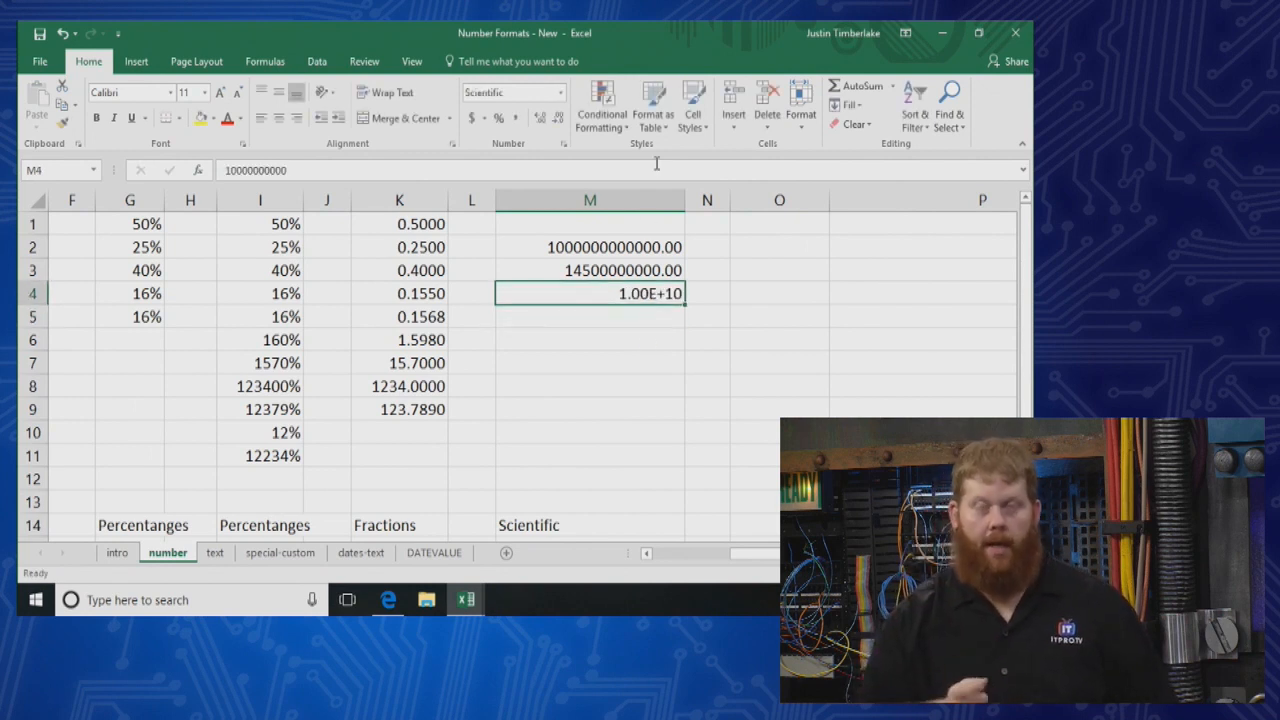
{"action": "left_click", "coordinate": [560, 92]}
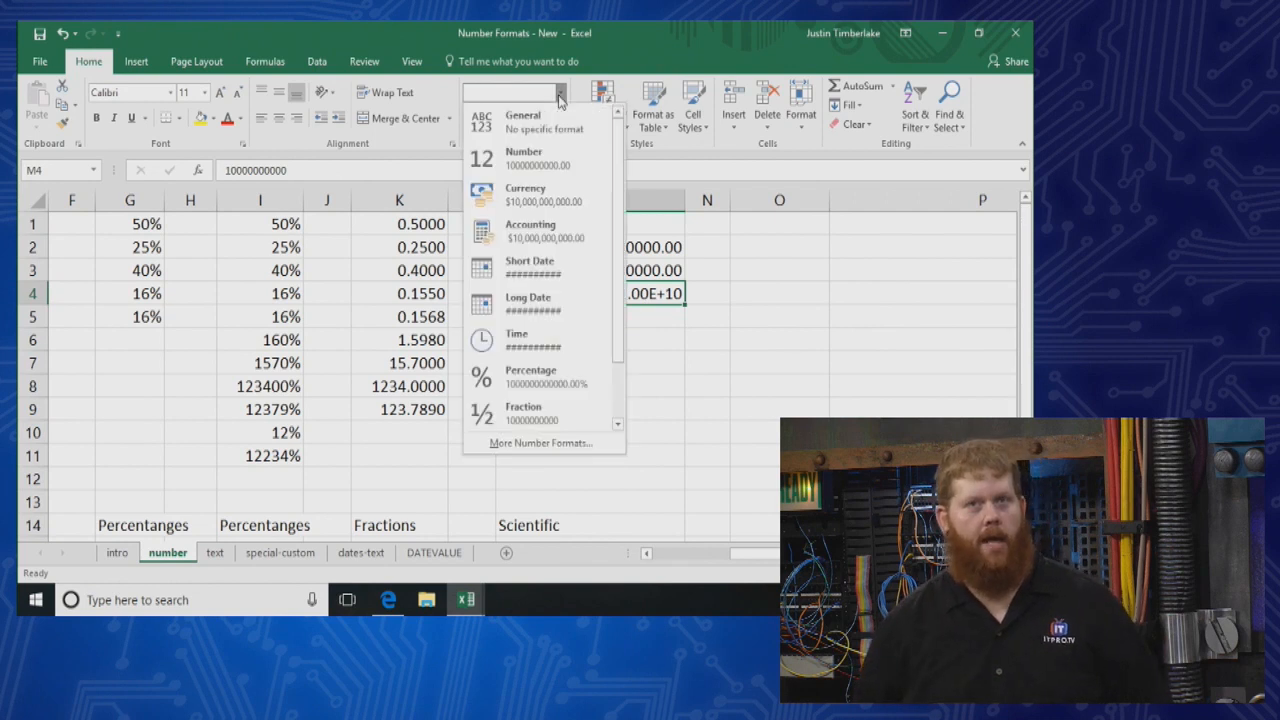
{"action": "left_click", "coordinate": [524, 158]}
{"action": "left_click", "coordinate": [516, 119]}
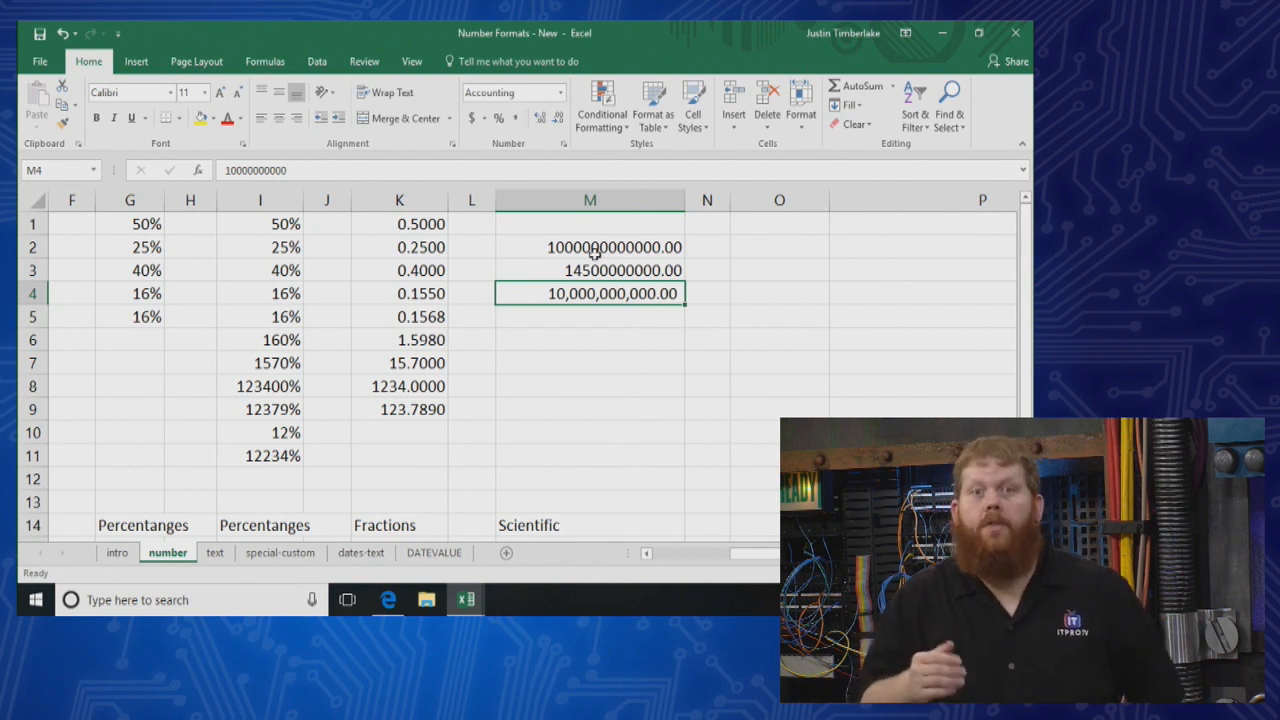
Apply the Scientific format to cells M2:M4
{"action": "left_click", "coordinate": [633, 323]}
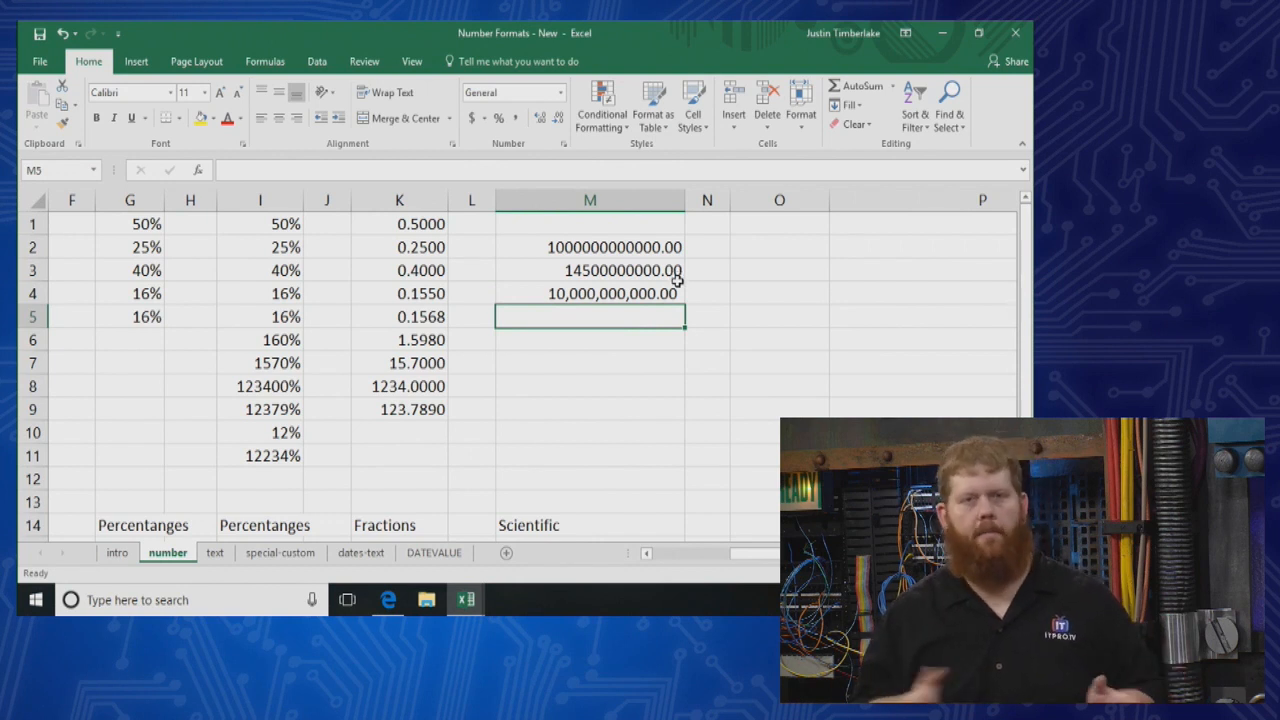
{"action": "left_click_drag", "start_coordinate": [610, 247], "coordinate": [614, 308]}
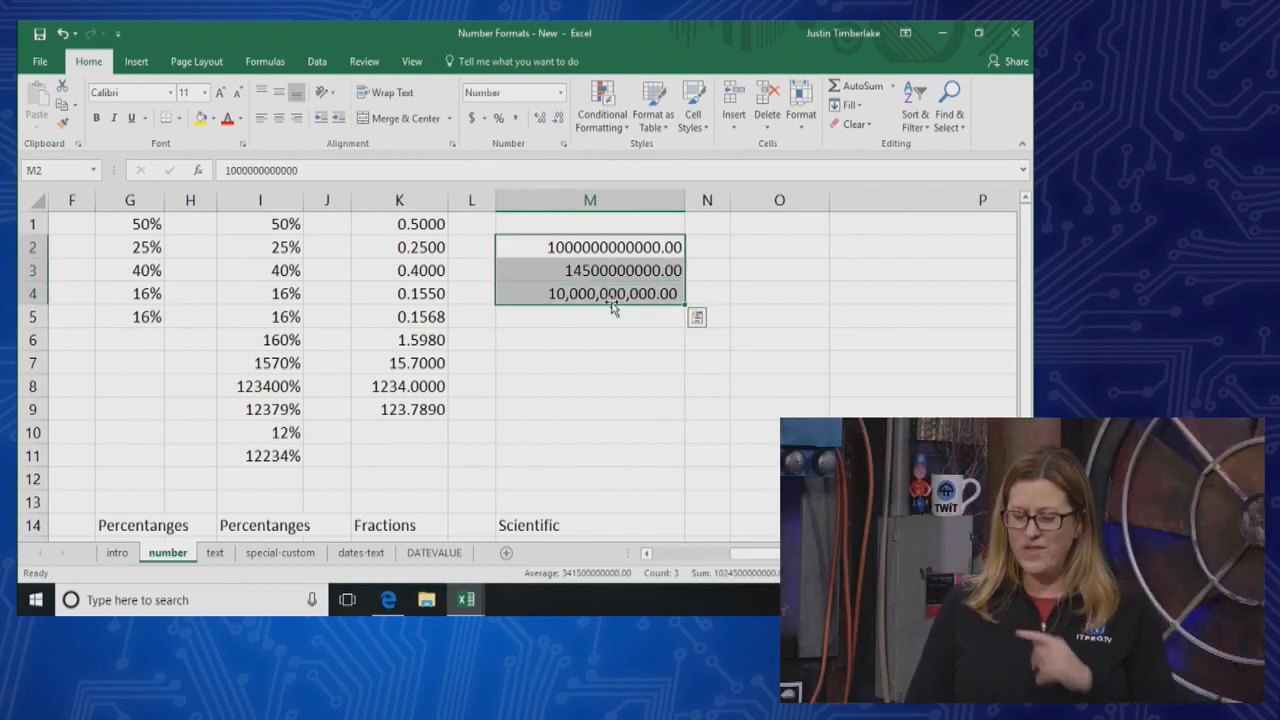
{"action": "left_click", "coordinate": [560, 92]}
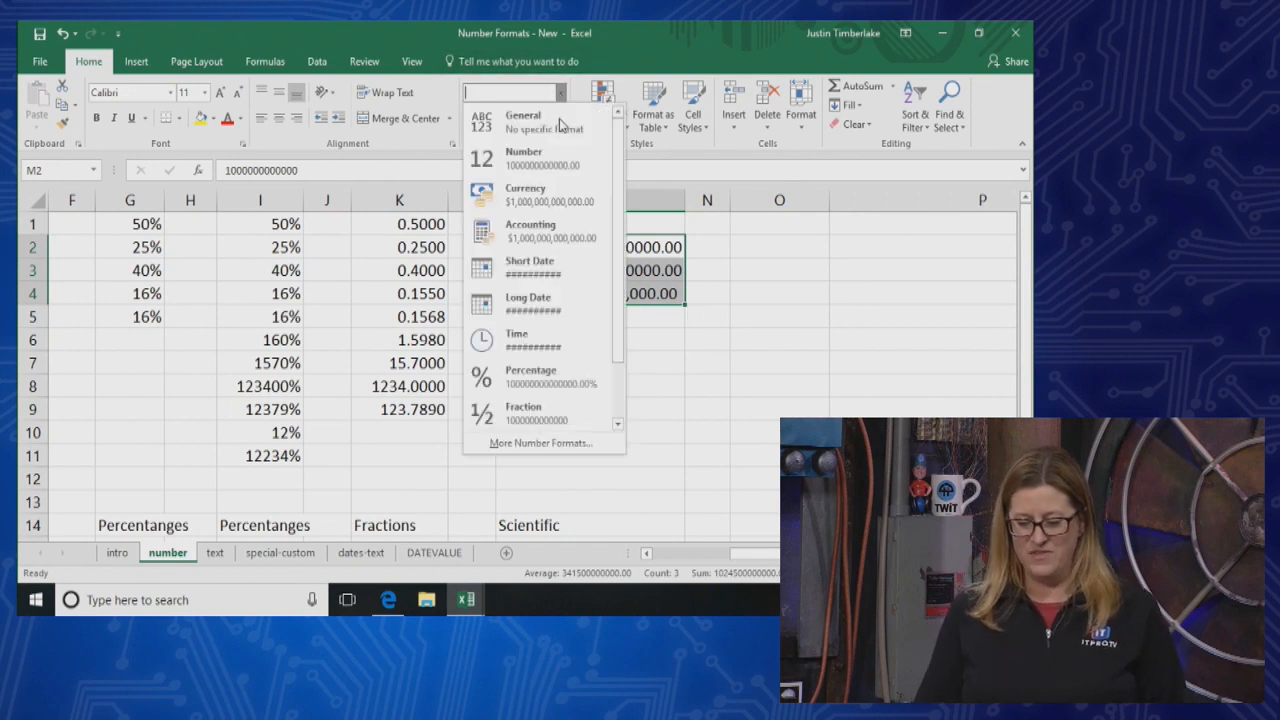
{"action": "scroll", "coordinate": [533, 395], "scroll_direction": "down", "scroll_amount": 1}
{"action": "left_click", "coordinate": [522, 375]}
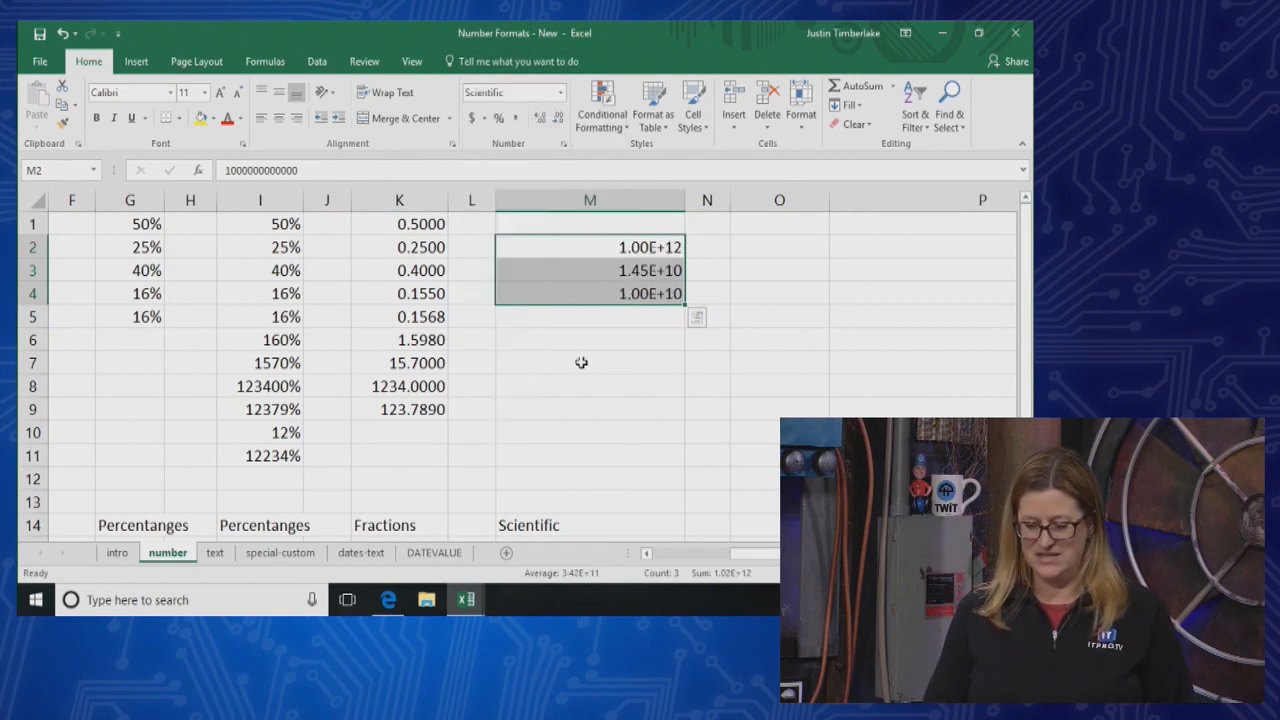
Enter the small decimal 0.00000000000000001 in cell M5
{"action": "left_click", "coordinate": [670, 312]}
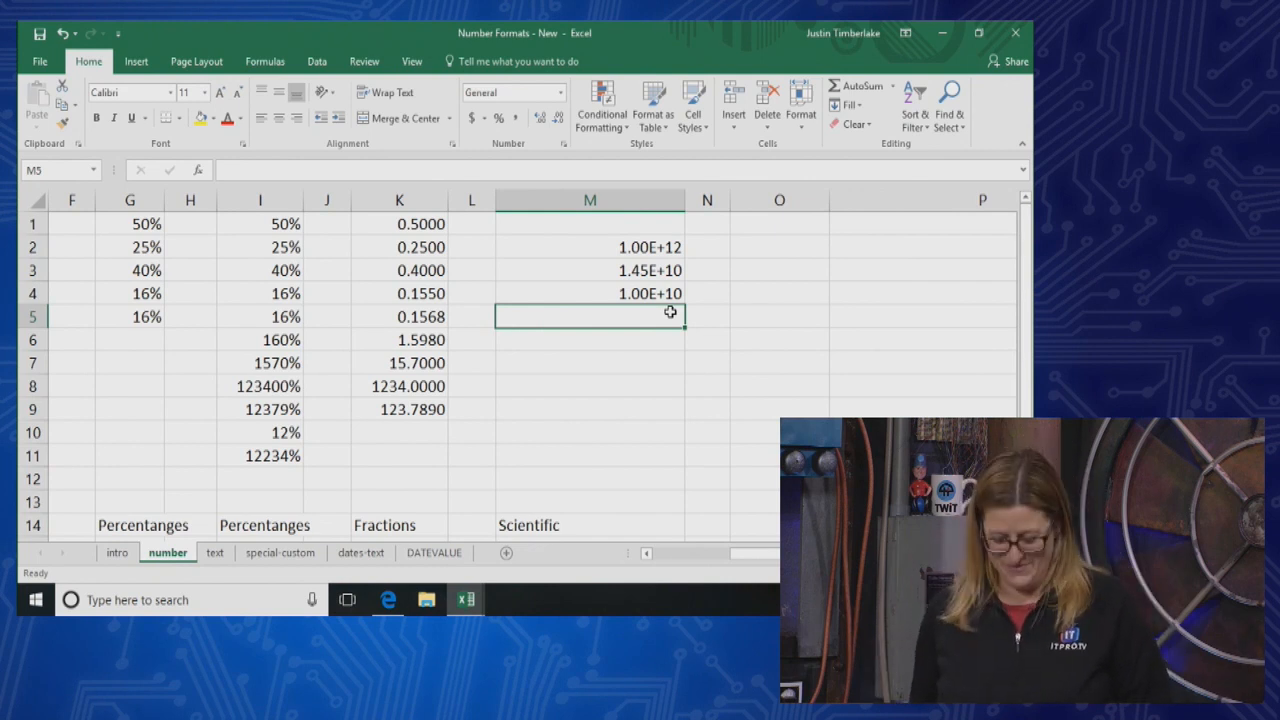
{"action": "type", "text": "-"}
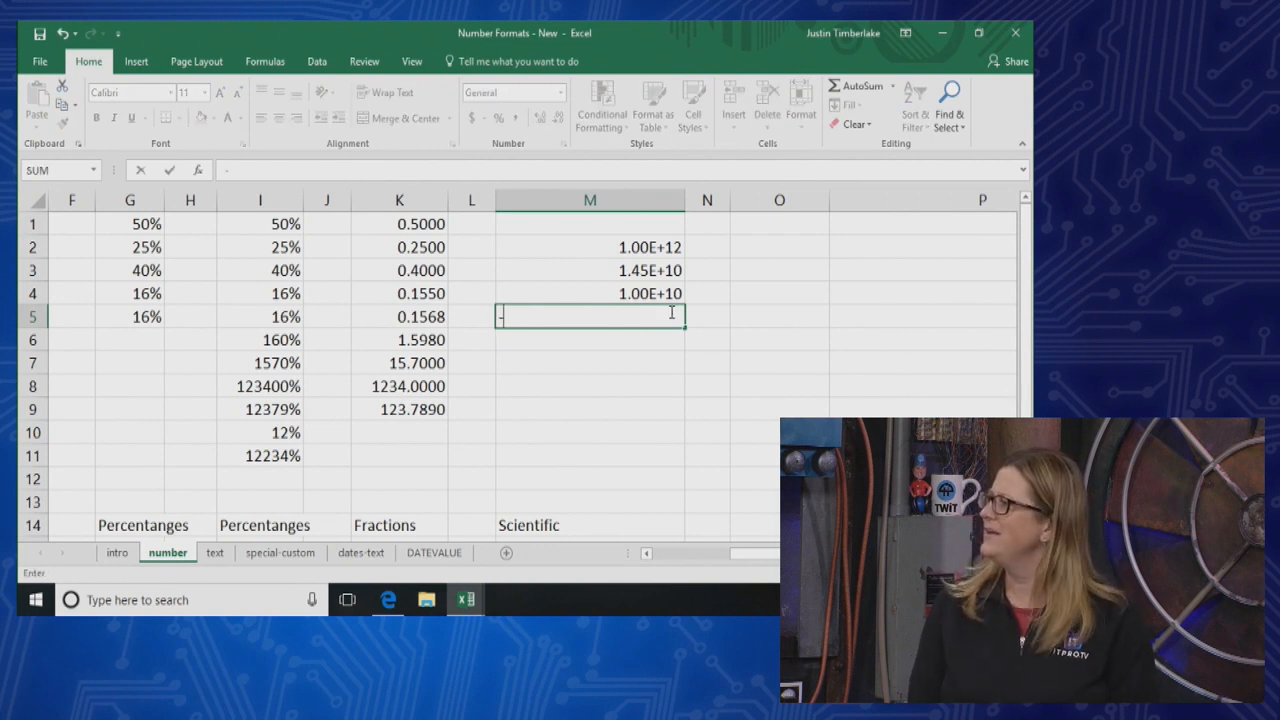
{"action": "key", "text": "Escape"}
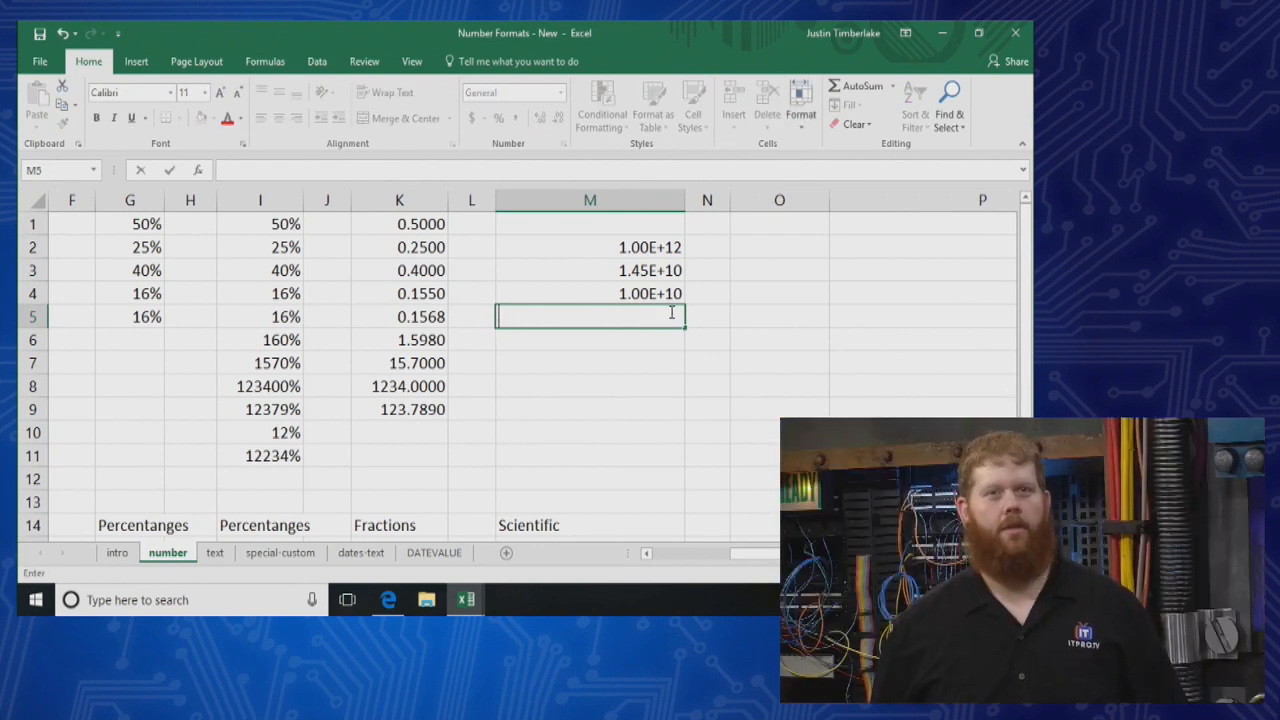
{"action": "type", "text": "0"}
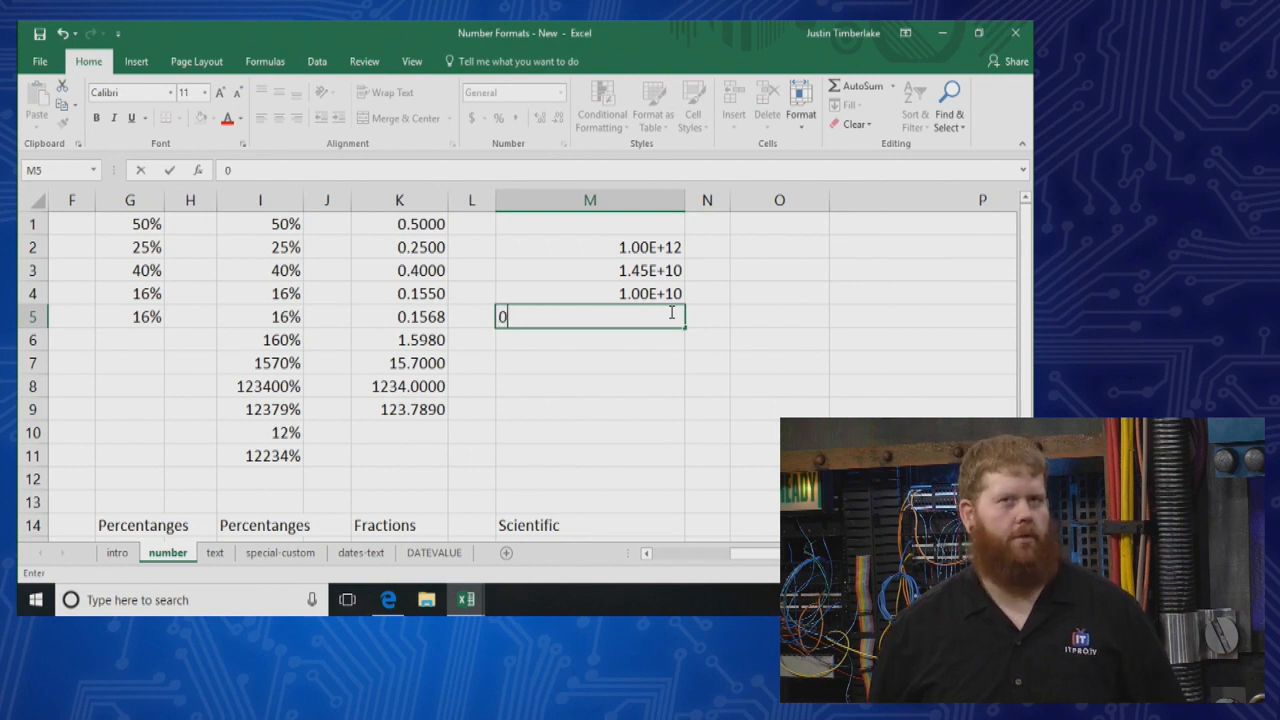
{"action": "type", "text": ".000000000"}
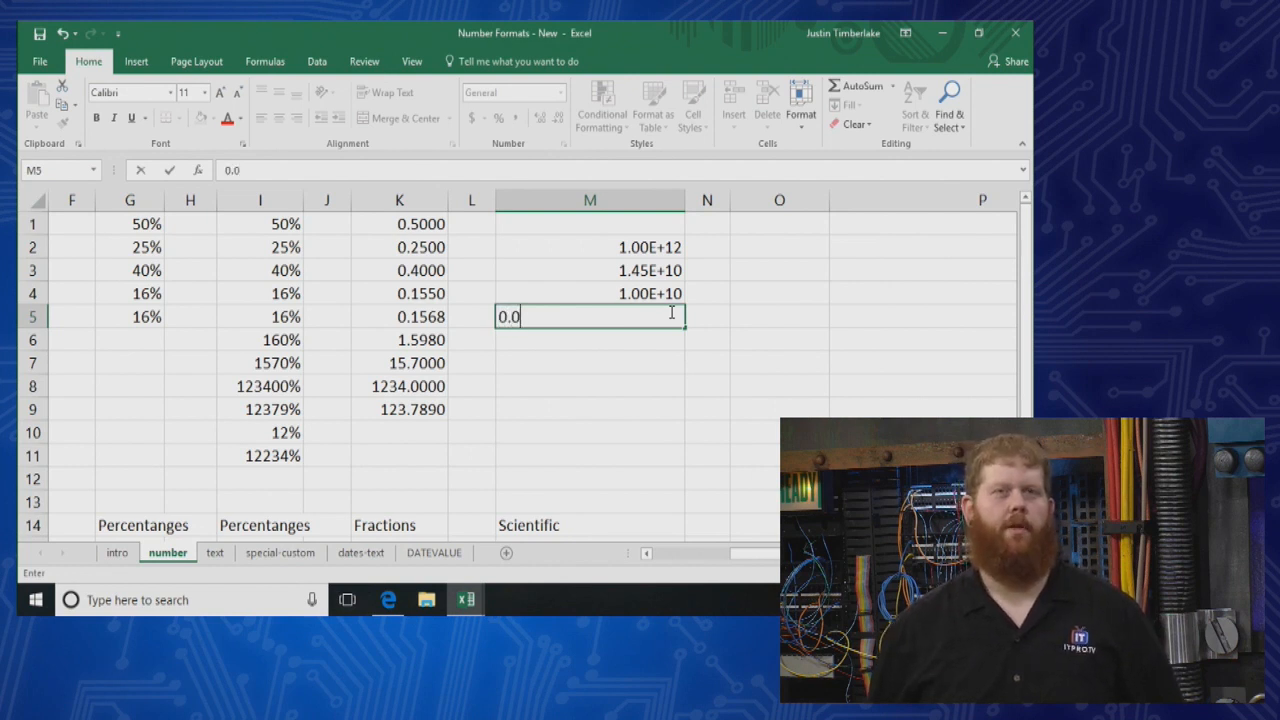
{"action": "type", "text": "0000000"}
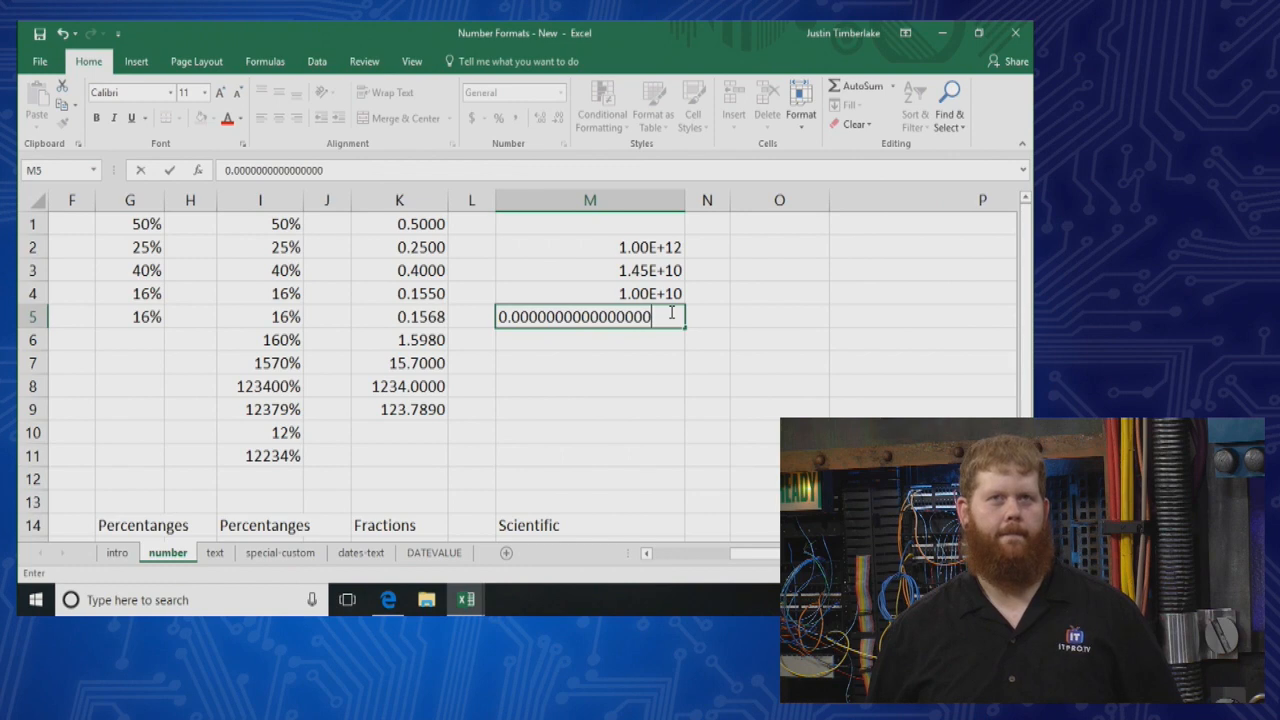
{"action": "type", "text": "1"}
{"action": "key", "text": "Return"}
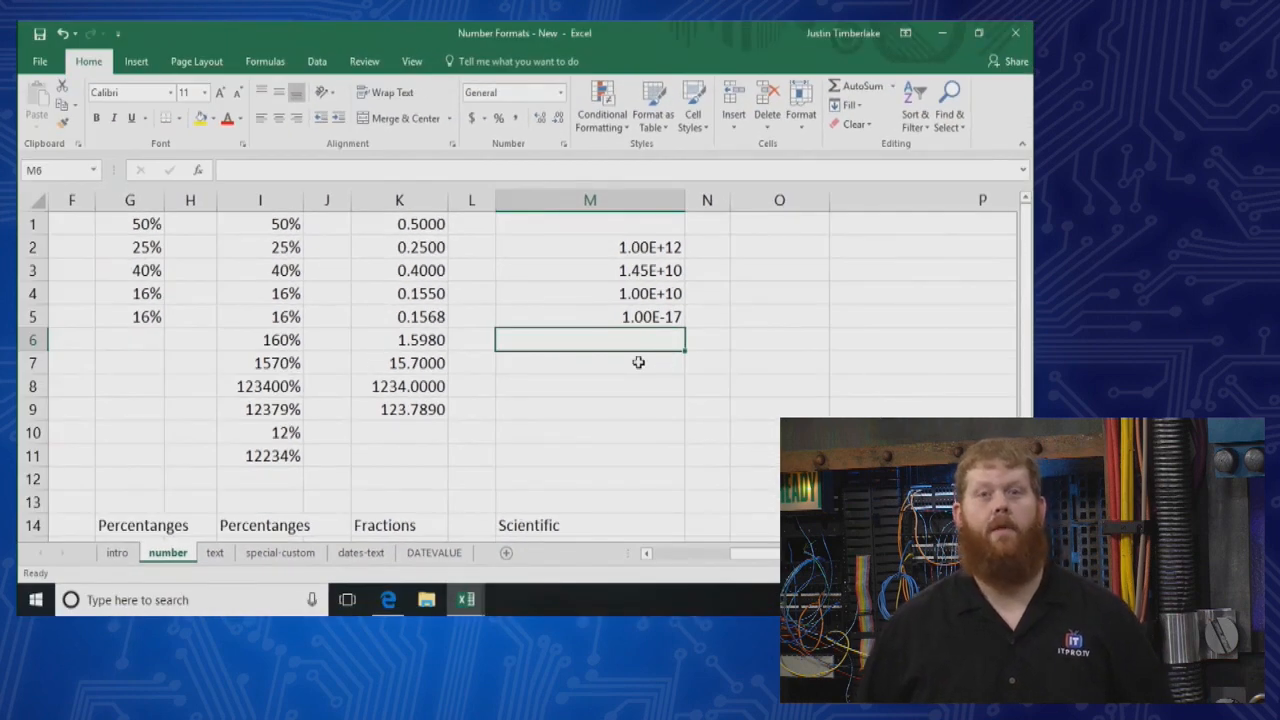
Enter the small decimals 0.0000000005 in cell M6 and 0.00000000000000006 in cell M7
{"action": "type", "text": ".0000000005"}
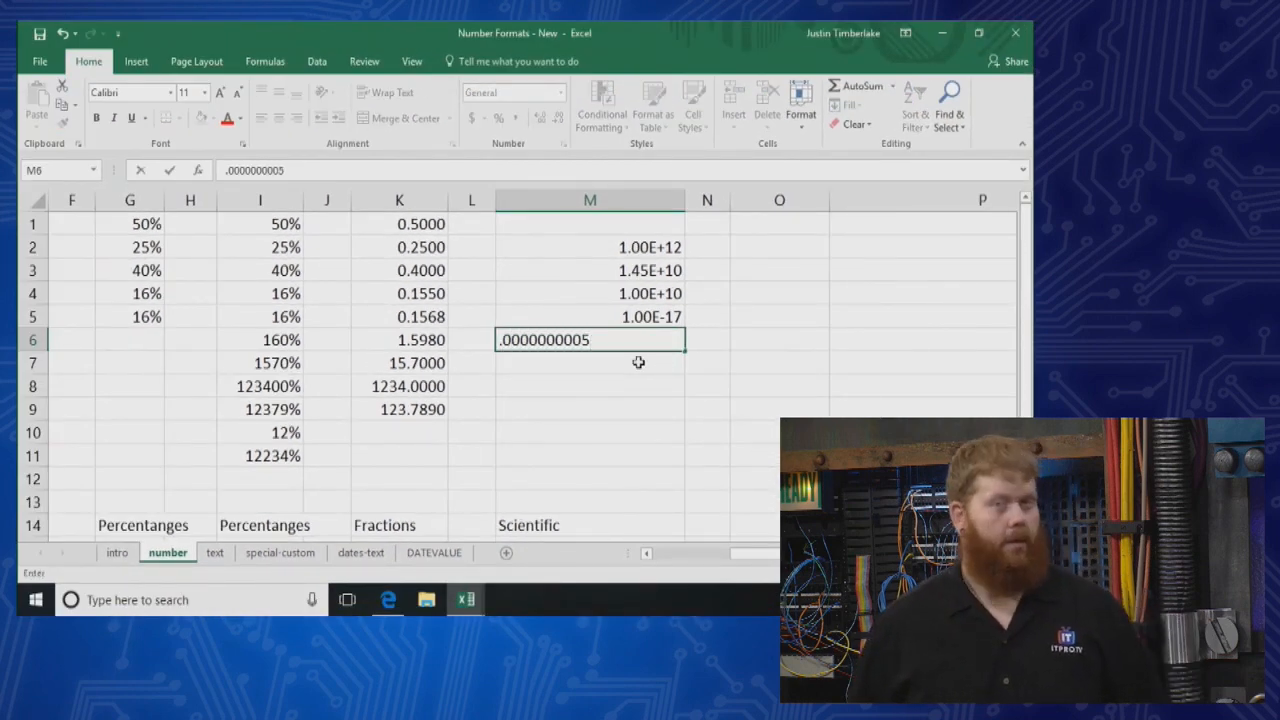
{"action": "key", "text": "Return"}
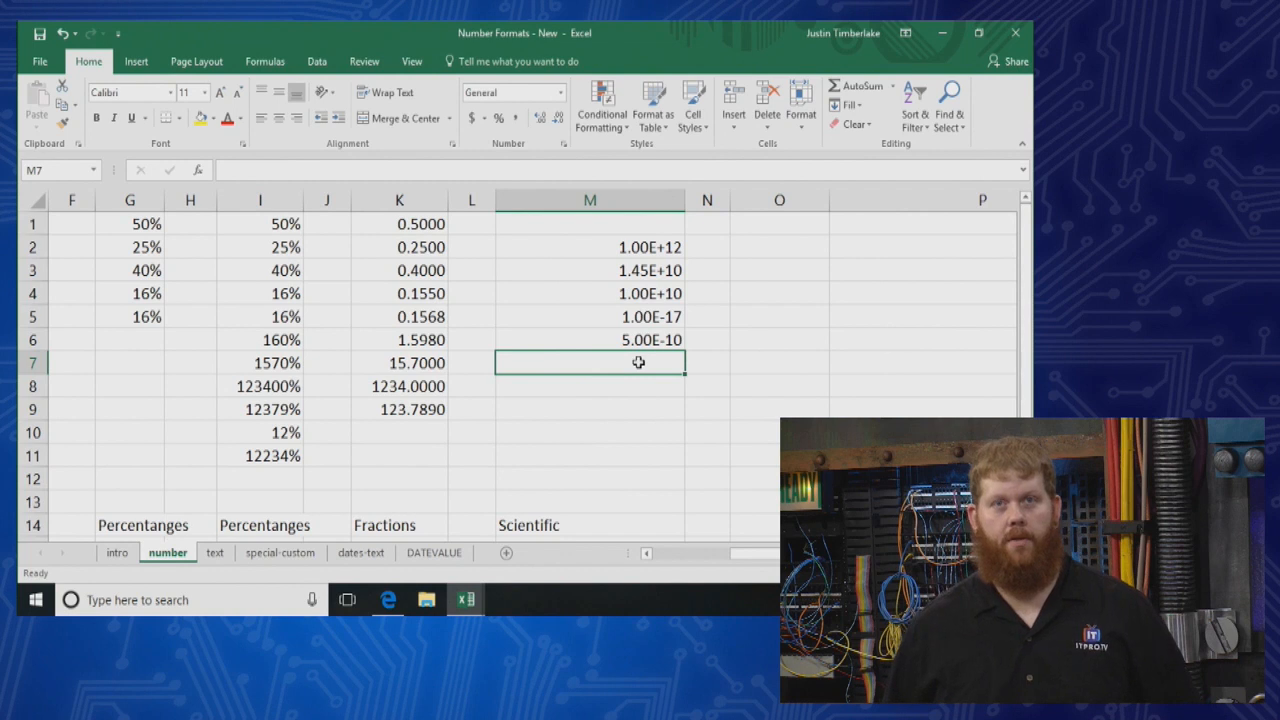
{"action": "type", "text": ".000000000"}
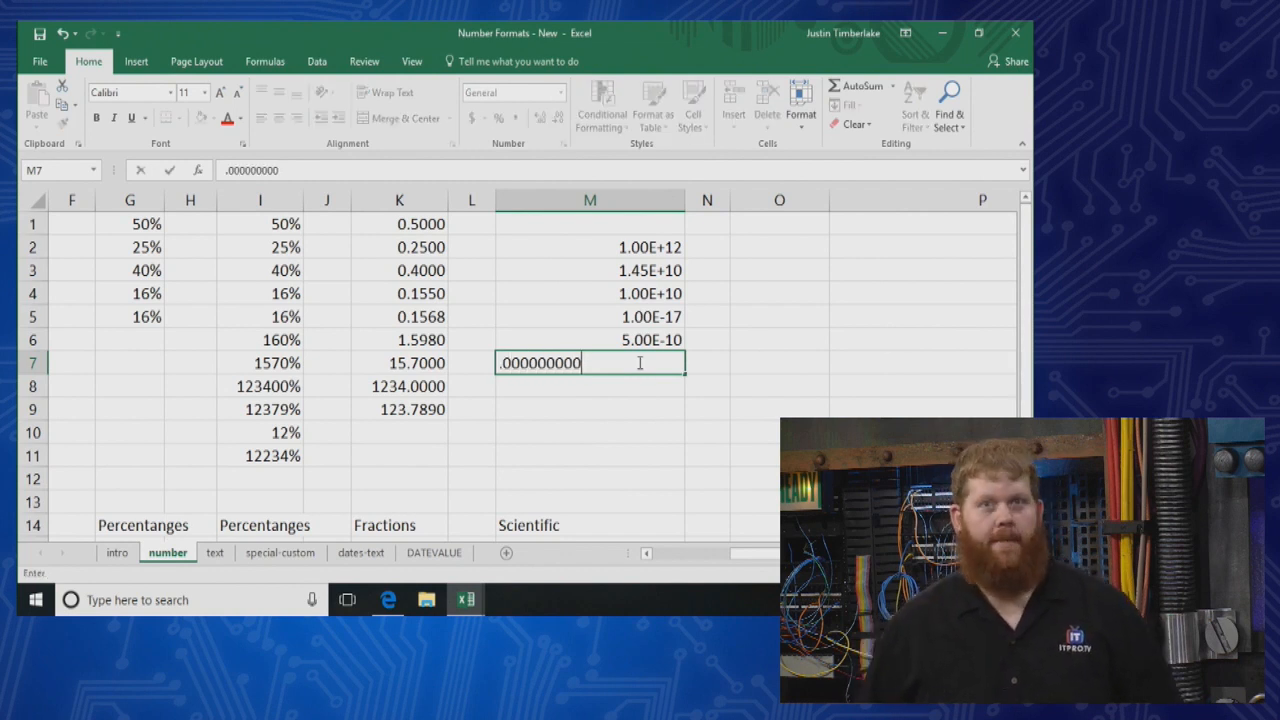
{"action": "type", "text": "00000006"}
{"action": "key", "text": "Return"}
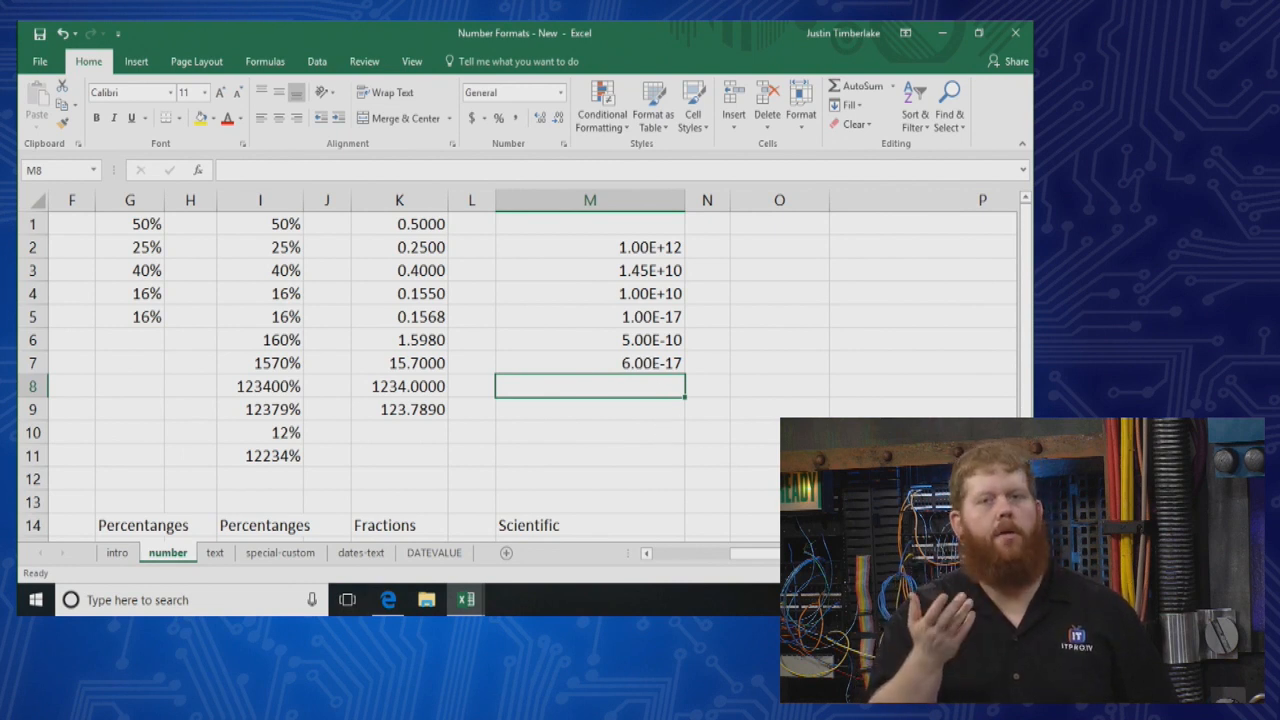
Enter the small decimal 0.0000000000013 in cell M8 below the other scientific values
{"action": "scroll", "coordinate": [608, 454], "scroll_direction": "right", "scroll_amount": 2}
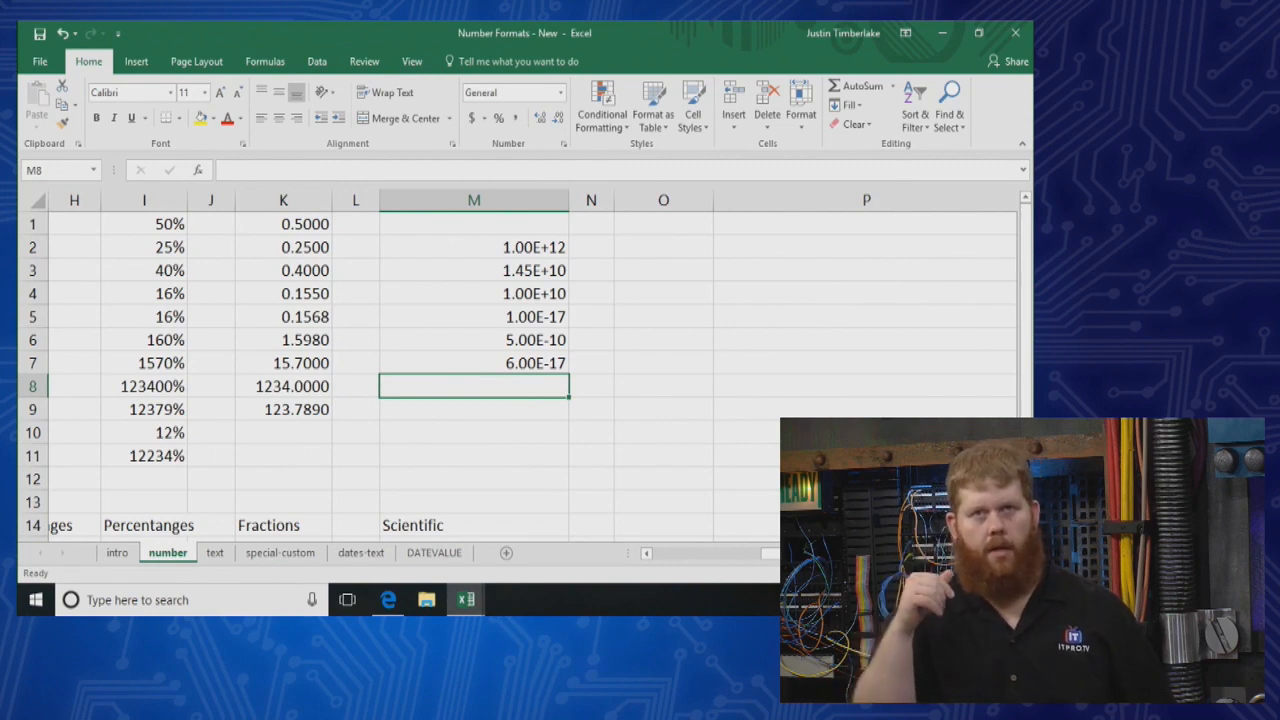
{"action": "scroll", "coordinate": [608, 454], "scroll_direction": "up", "scroll_amount": 1}
{"action": "left_click_drag", "start_coordinate": [687, 305], "coordinate": [677, 371]}
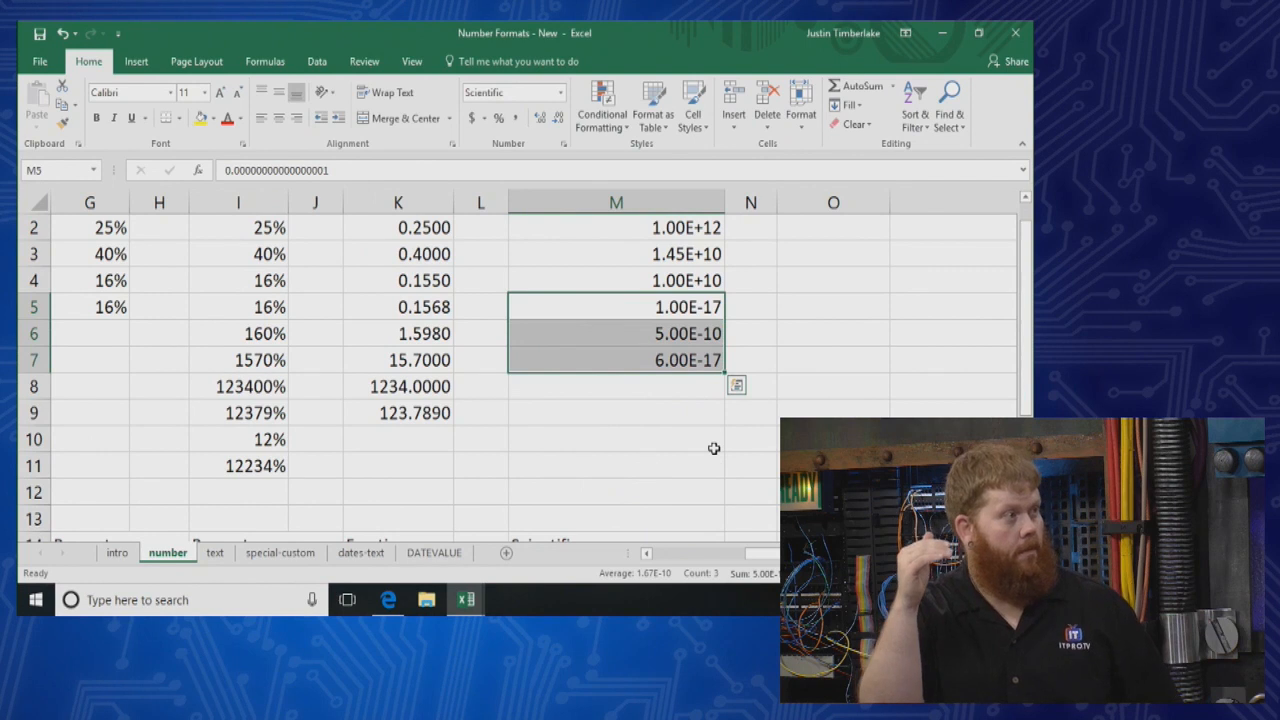
{"action": "left_click", "coordinate": [680, 384]}
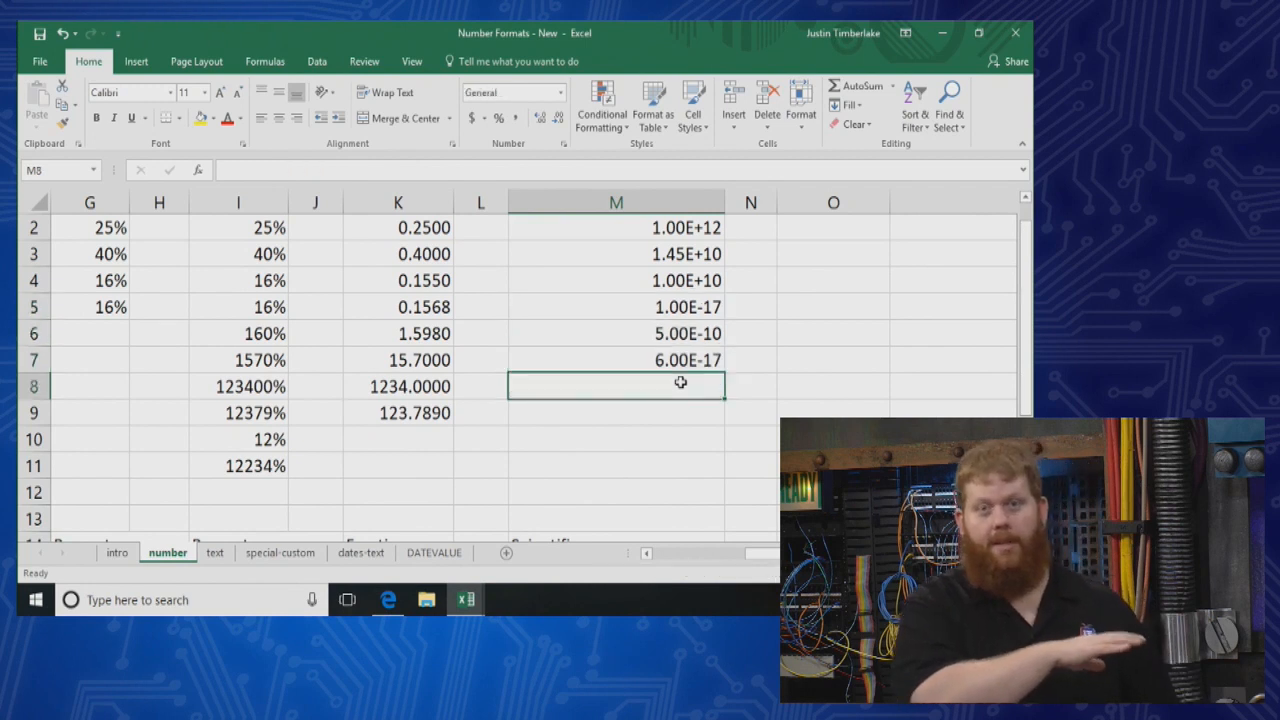
{"action": "type", "text": ",000000000001"}
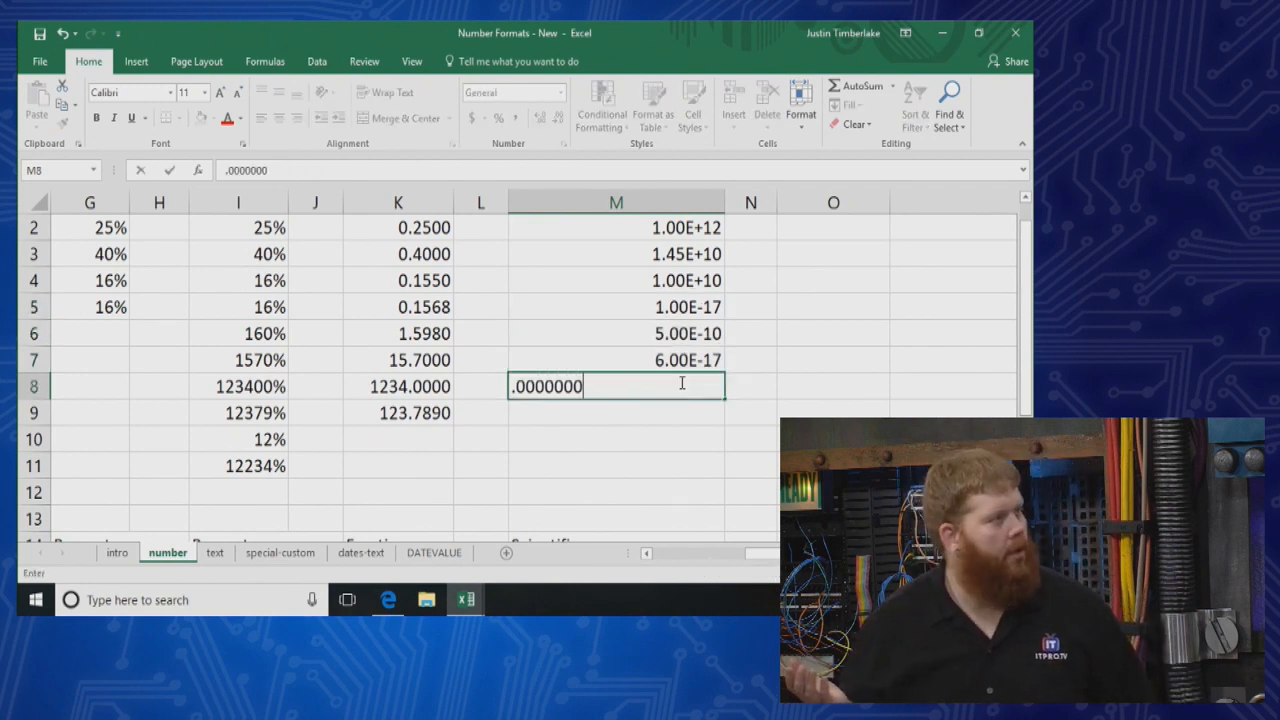
{"action": "type", "text": "3"}
{"action": "key", "text": "Return"}
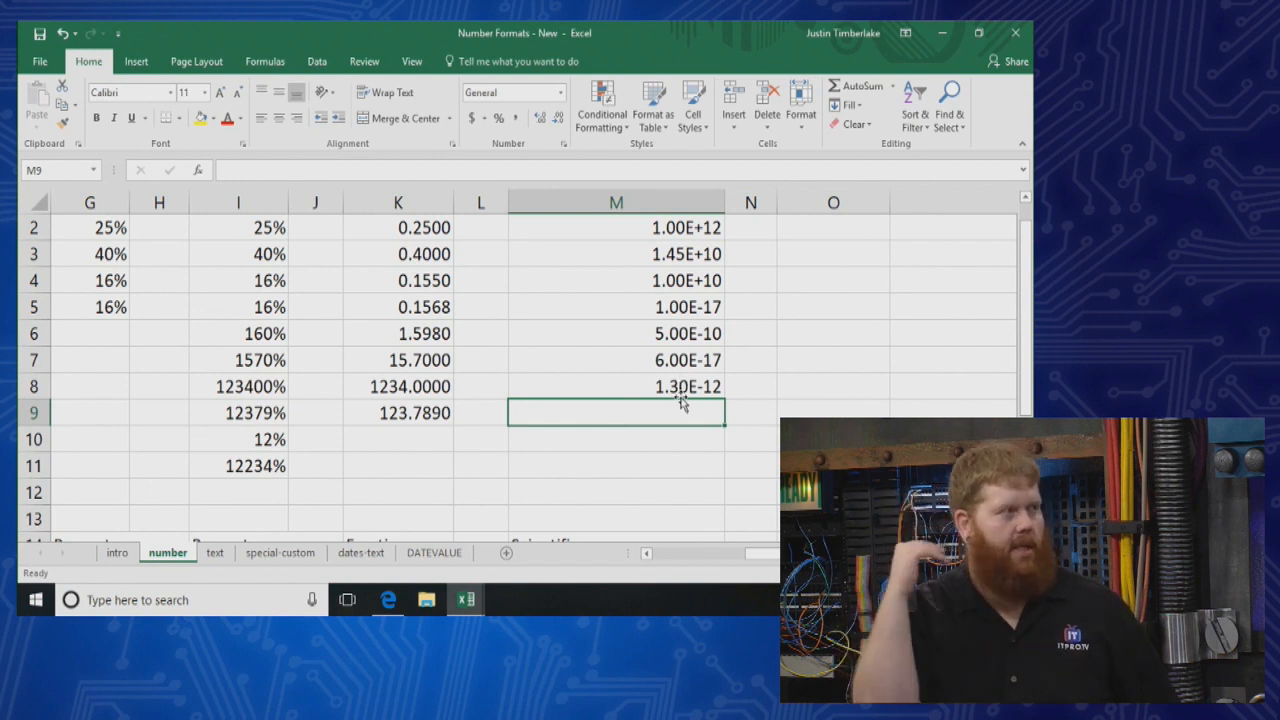
Change the values in cells M2:M8 to the Number format
{"action": "left_click_drag", "start_coordinate": [697, 310], "coordinate": [691, 382]}
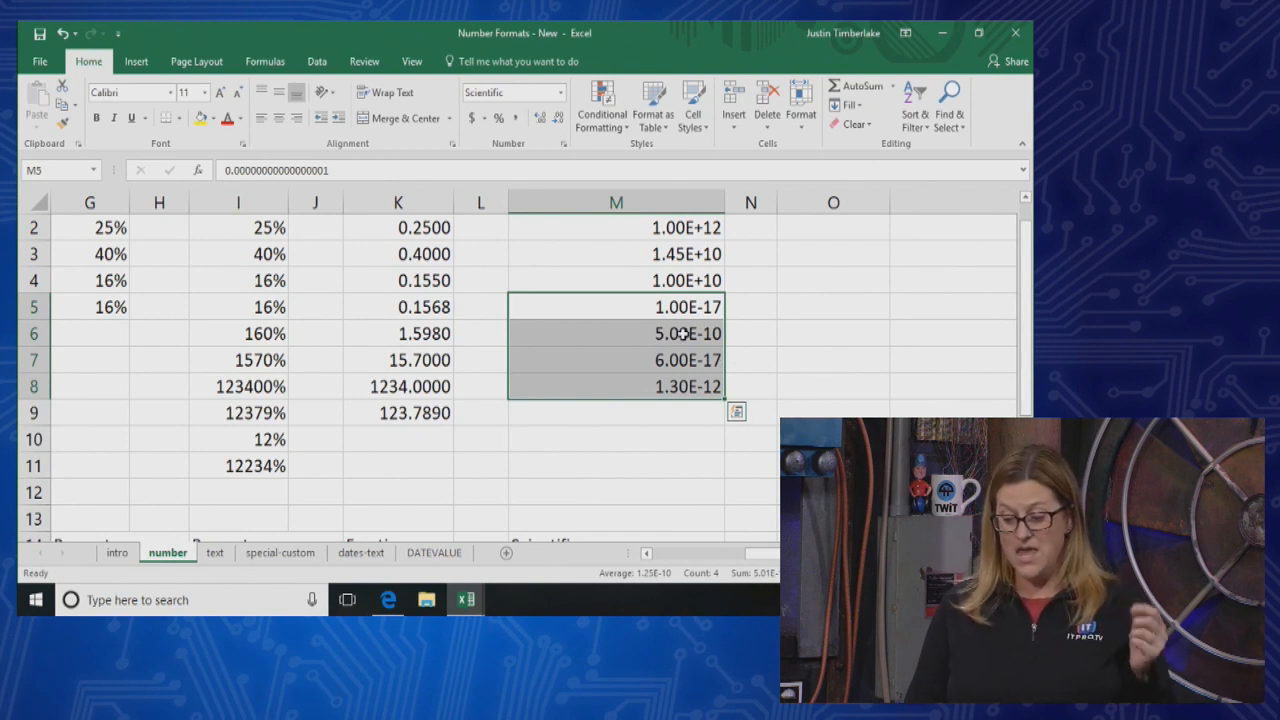
{"action": "left_click_drag", "start_coordinate": [697, 229], "coordinate": [697, 253]}
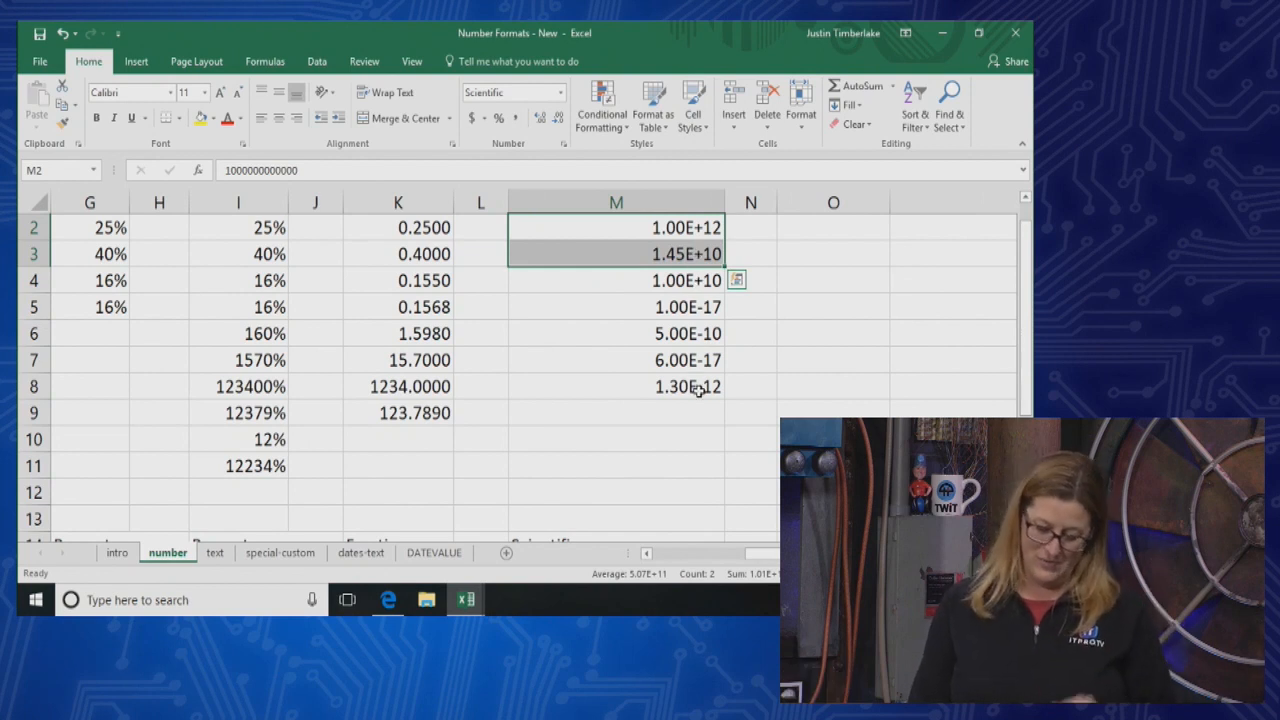
{"action": "left_click_drag", "start_coordinate": [640, 234], "coordinate": [631, 394]}
{"action": "left_click", "coordinate": [560, 92]}
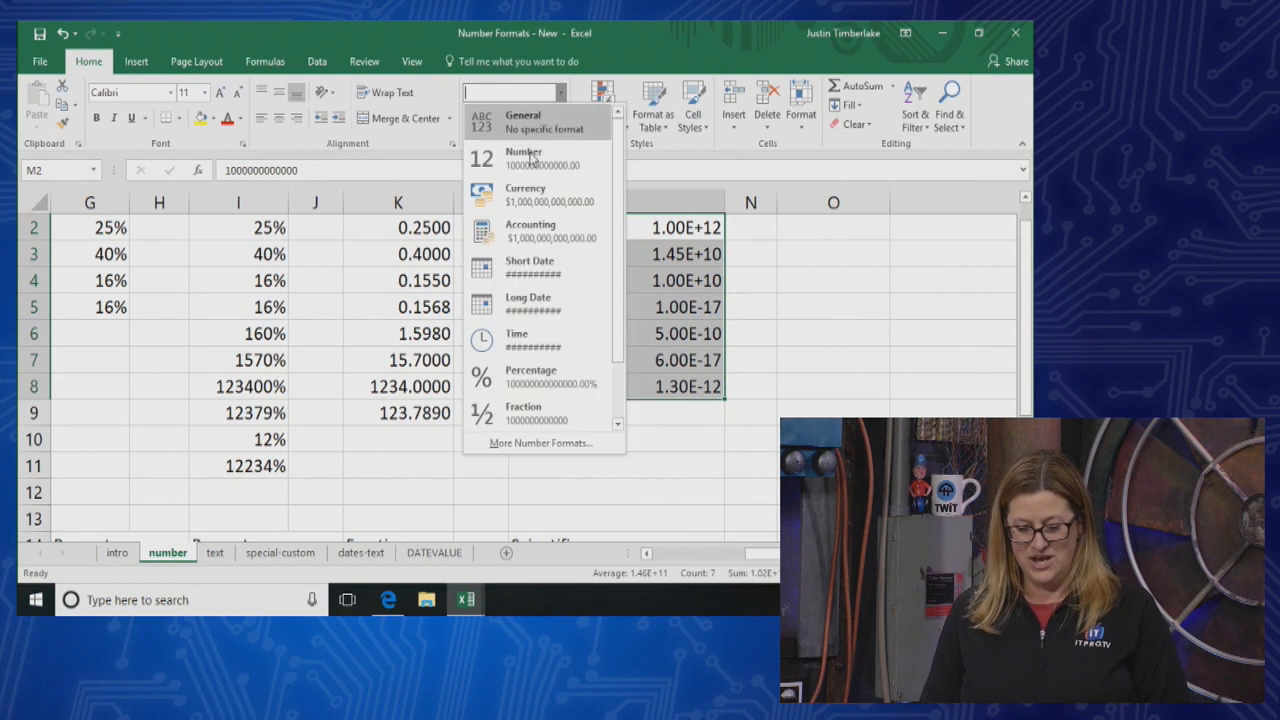
{"action": "left_click", "coordinate": [530, 166]}
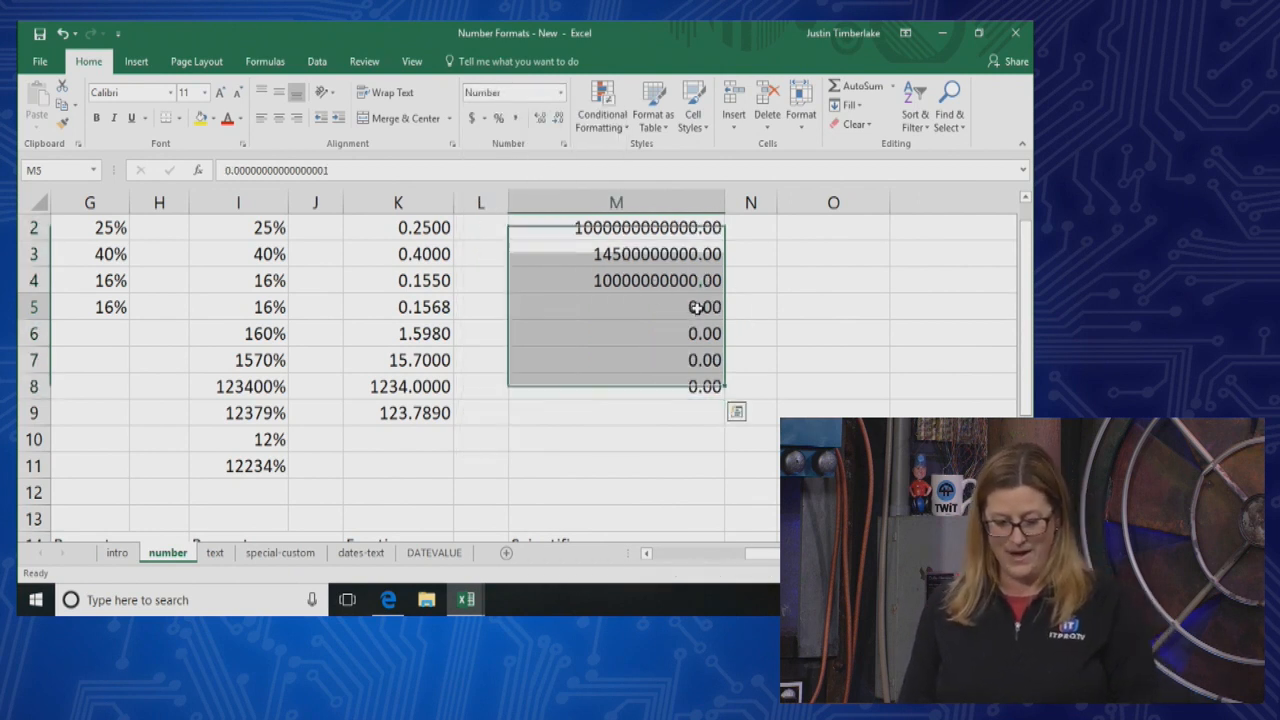
Examine the full stored values behind the small decimals in cells M5 and M8
{"action": "left_click", "coordinate": [697, 308]}
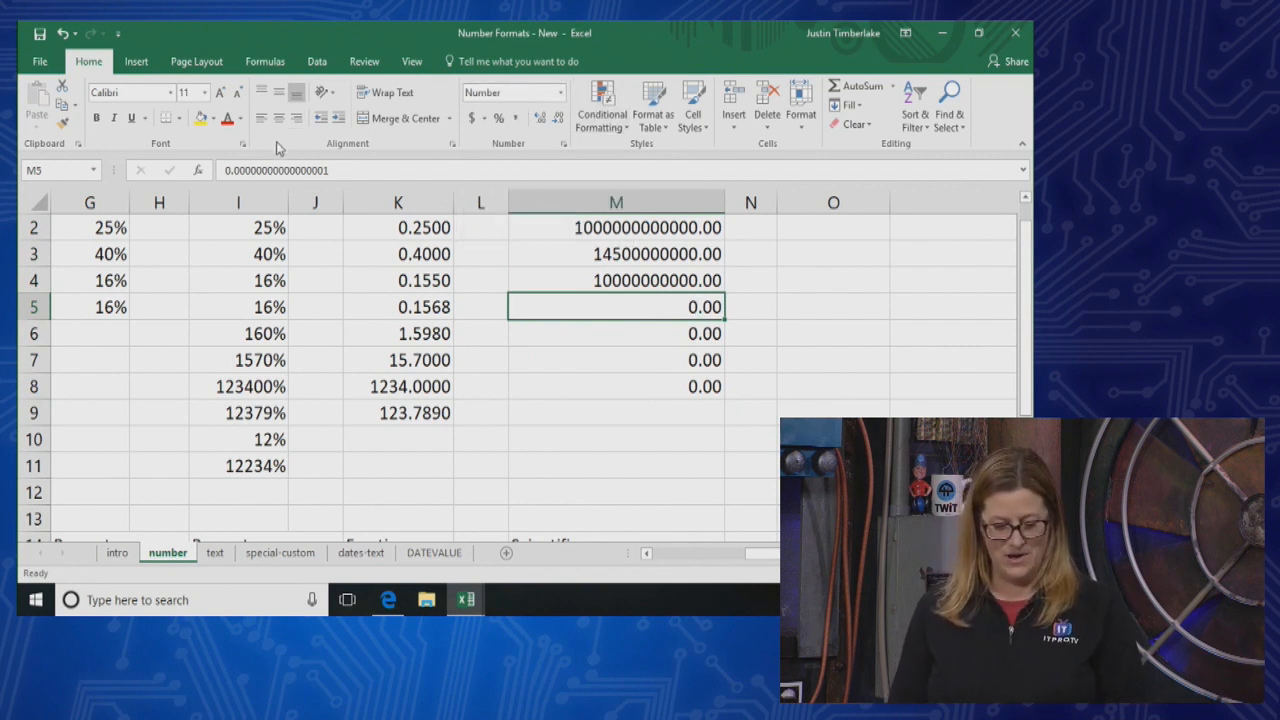
{"action": "left_click_drag", "start_coordinate": [221, 170], "coordinate": [368, 172]}
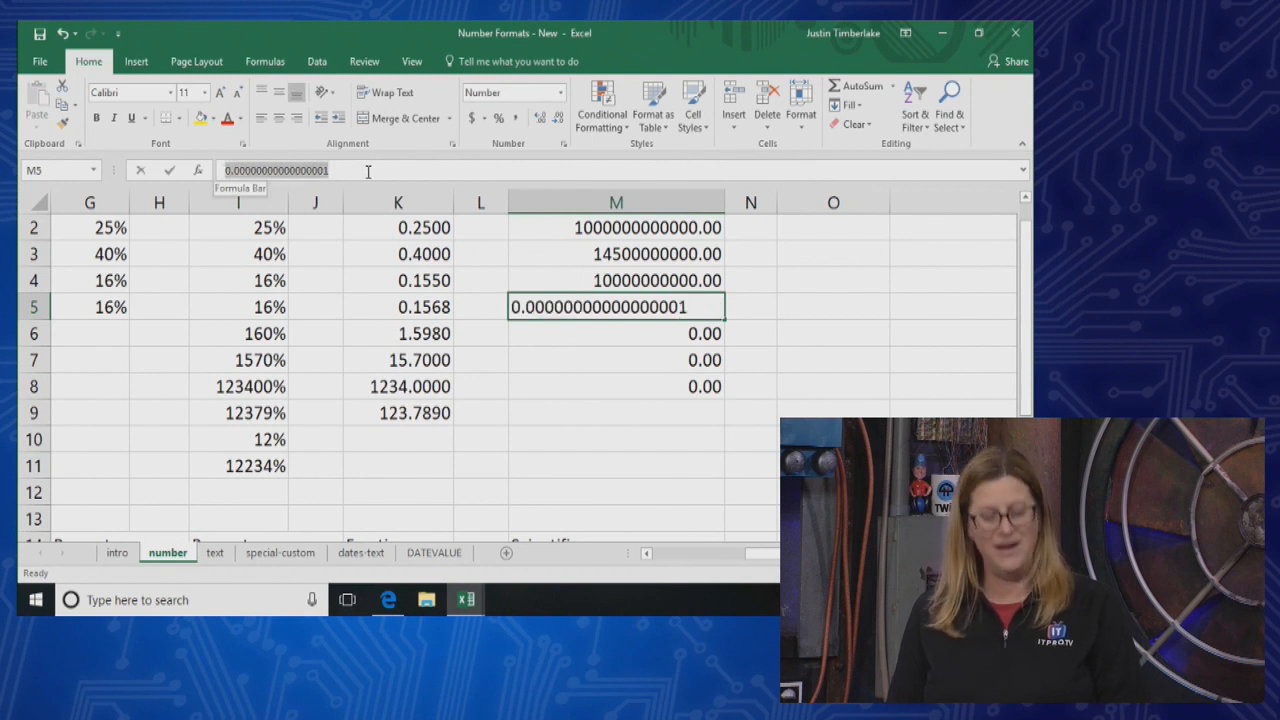
{"action": "left_click", "coordinate": [620, 378]}
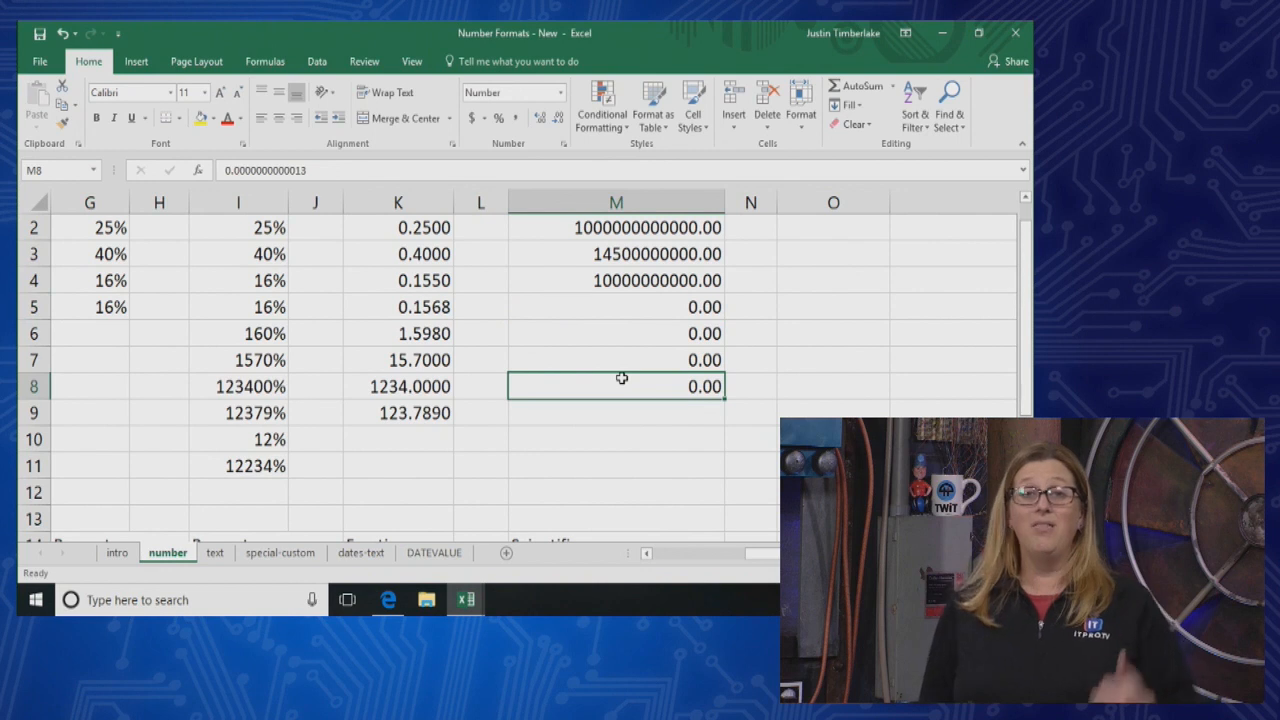